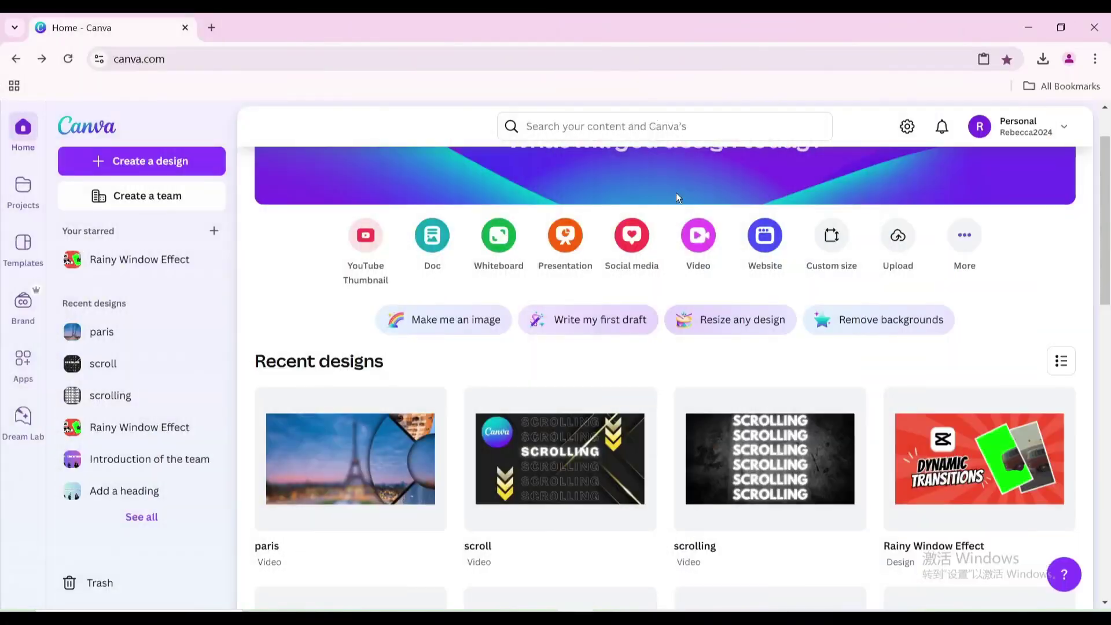
# Create a new Video (1080p) design from the home page's Video option.
pyautogui.click(700, 243)
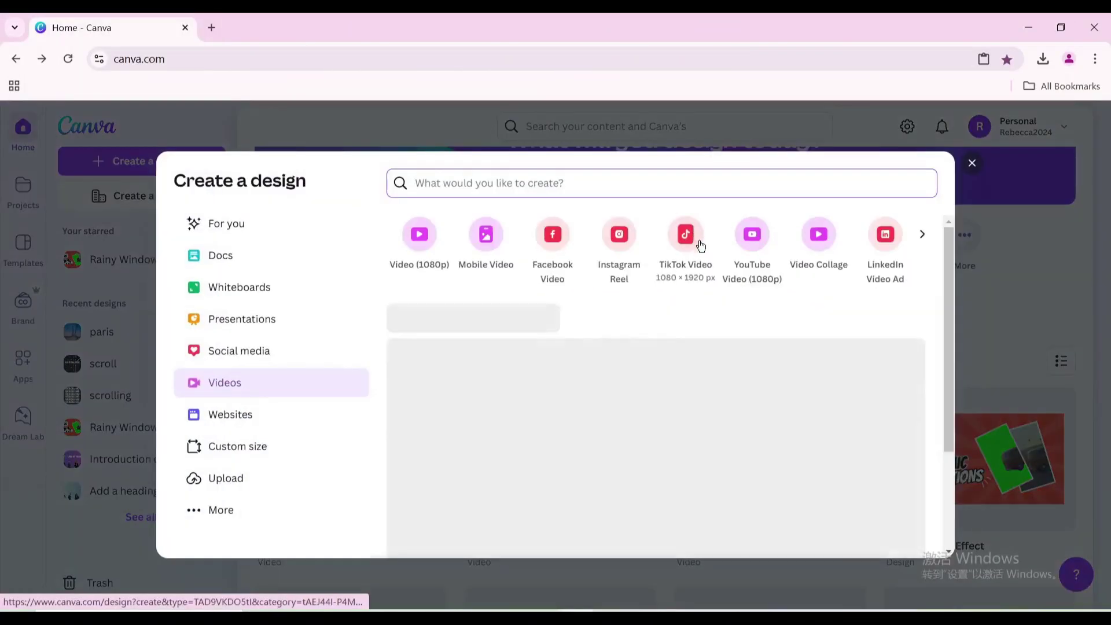
pyautogui.click(435, 246)
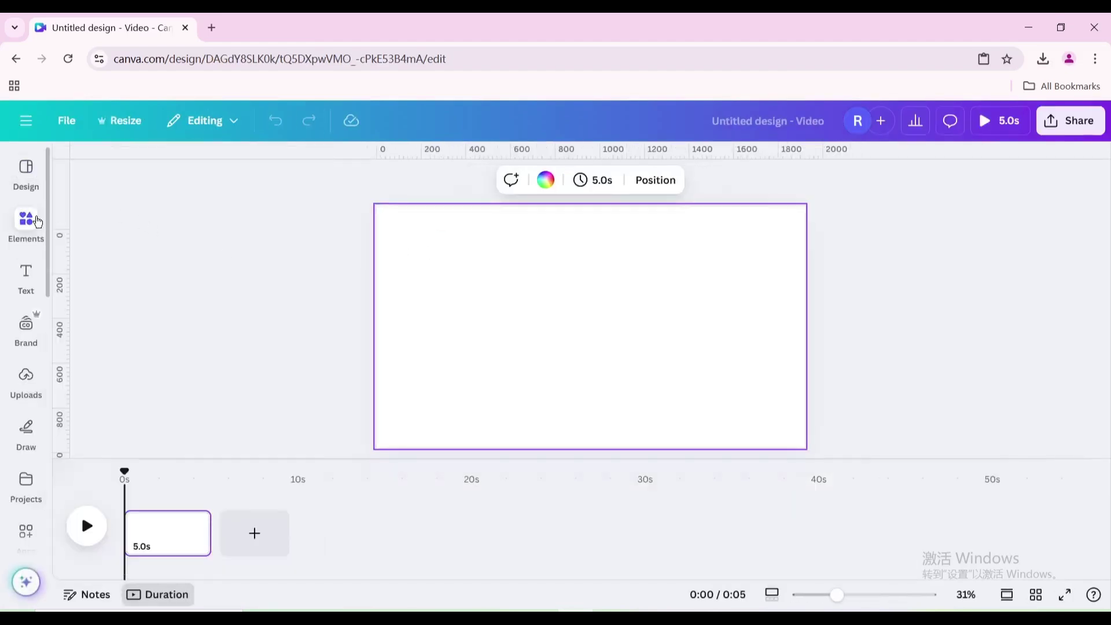
# Search Elements > Frames for 'quarter circle' frames.
pyautogui.click(37, 221)
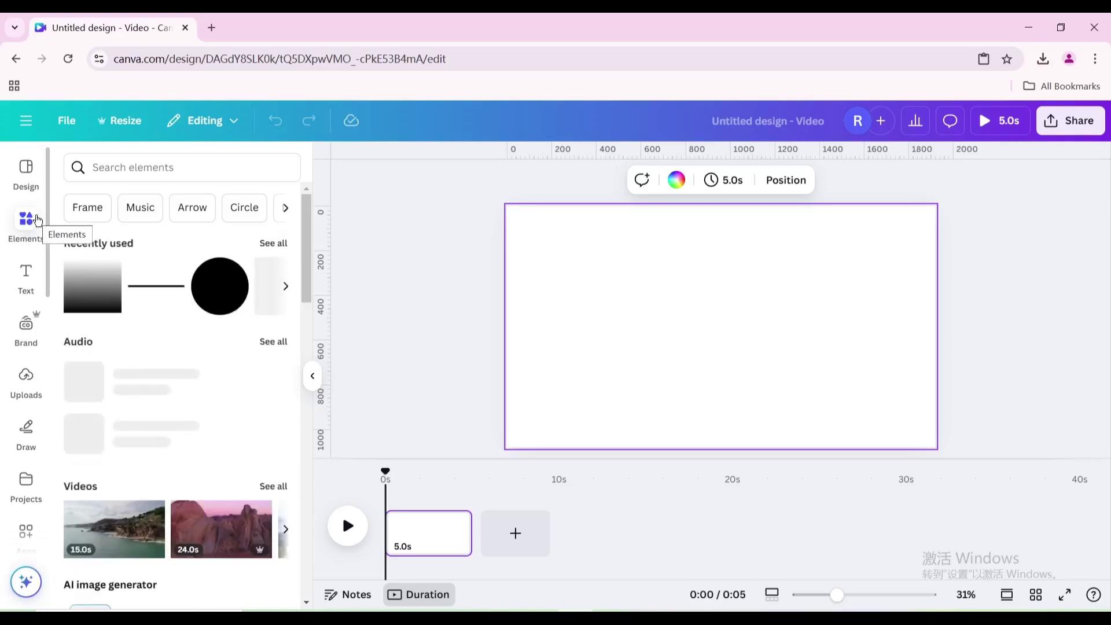
pyautogui.scroll(-3, 164, 300)
pyautogui.scroll(-12, 163, 301)
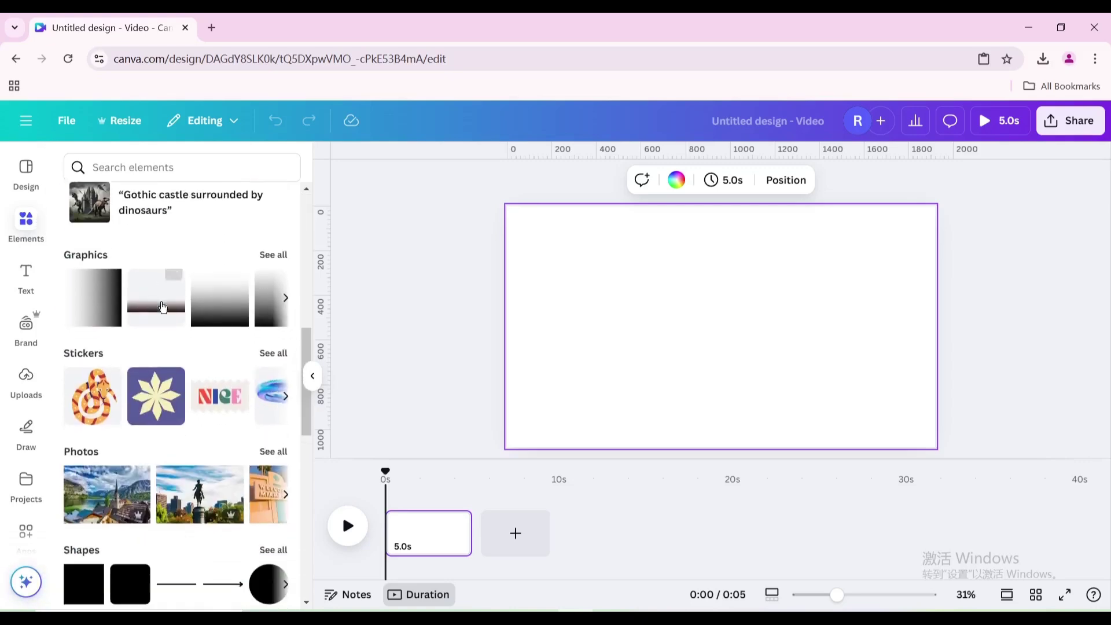
pyautogui.scroll(-3, 154, 322)
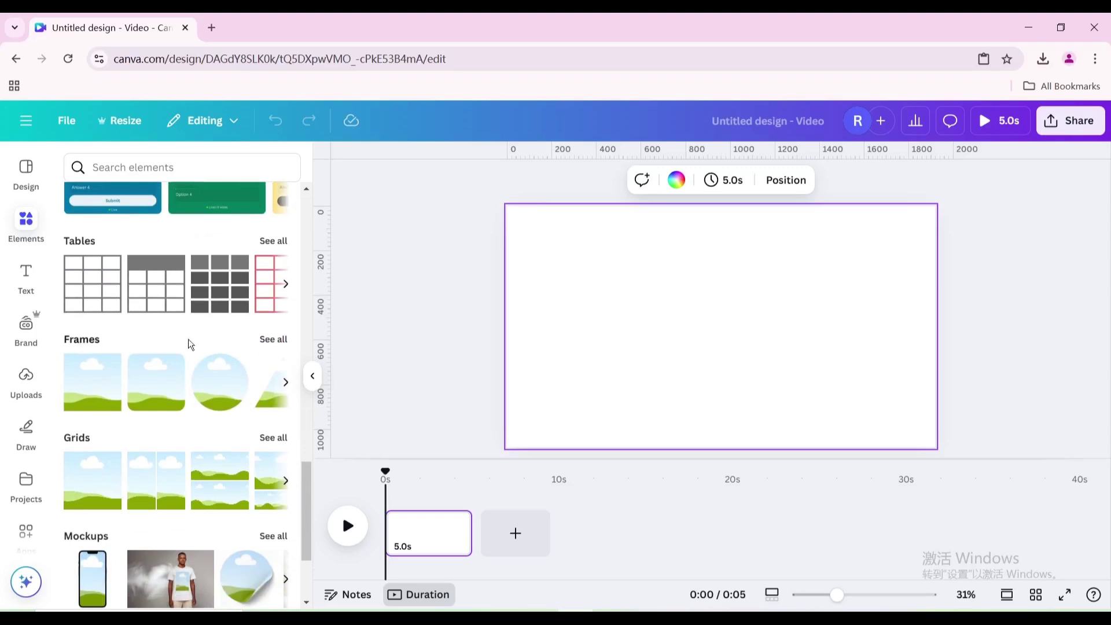
pyautogui.click(269, 340)
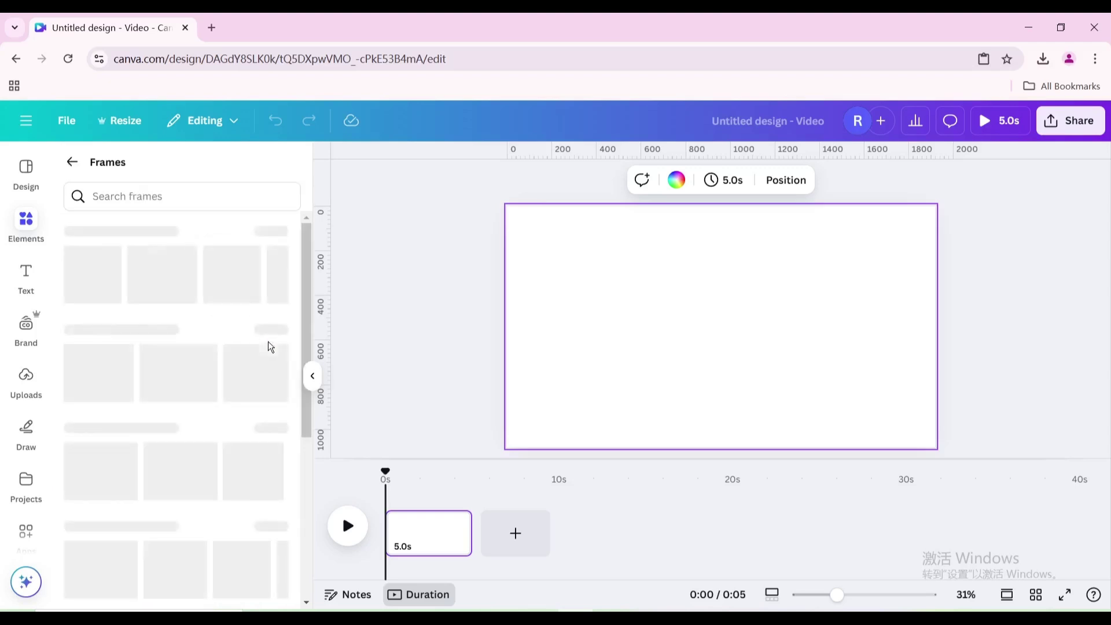
pyautogui.click(149, 198)
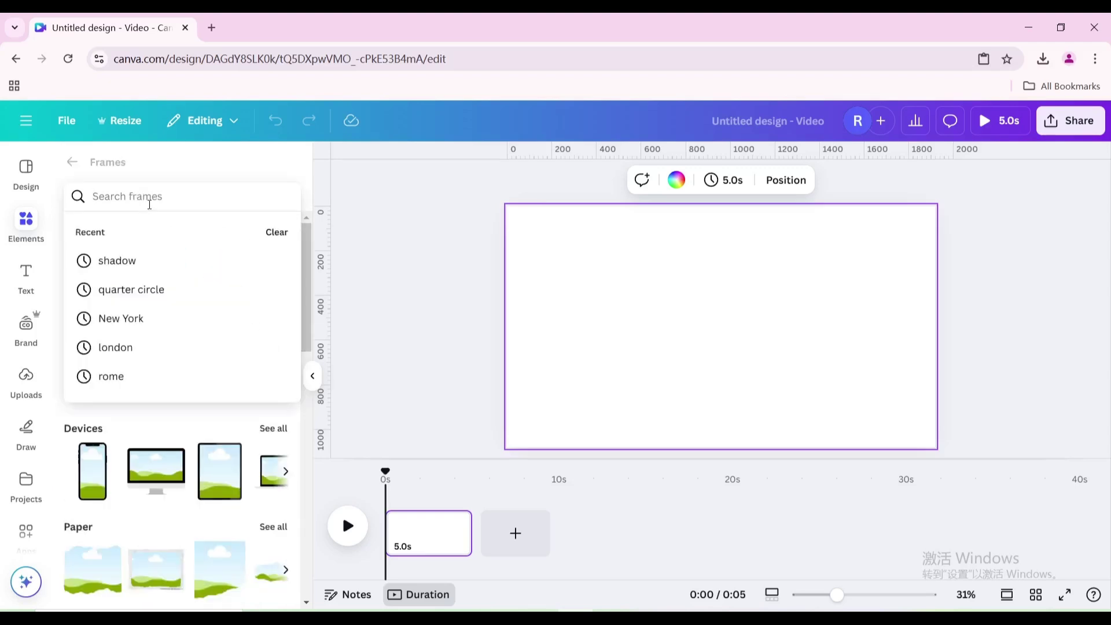
pyautogui.click(151, 285)
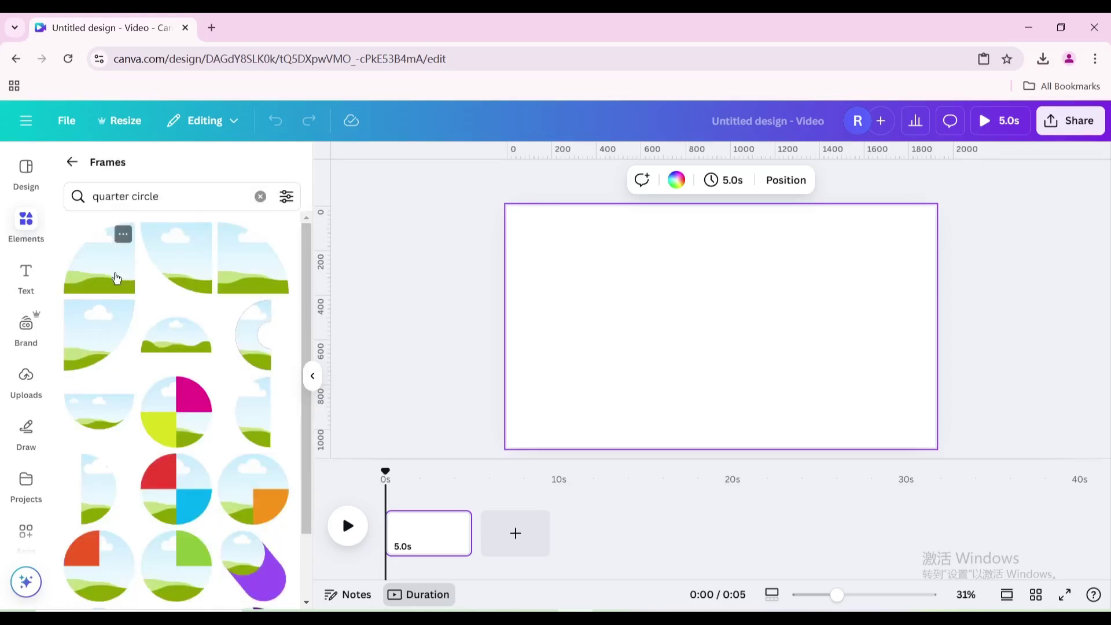
# Add four quarter-circle frames and fit them into the quadrants of one full circle.
pyautogui.click(116, 277)
pyautogui.moveTo(713, 331); pyautogui.dragTo(651, 274)
pyautogui.click(252, 264)
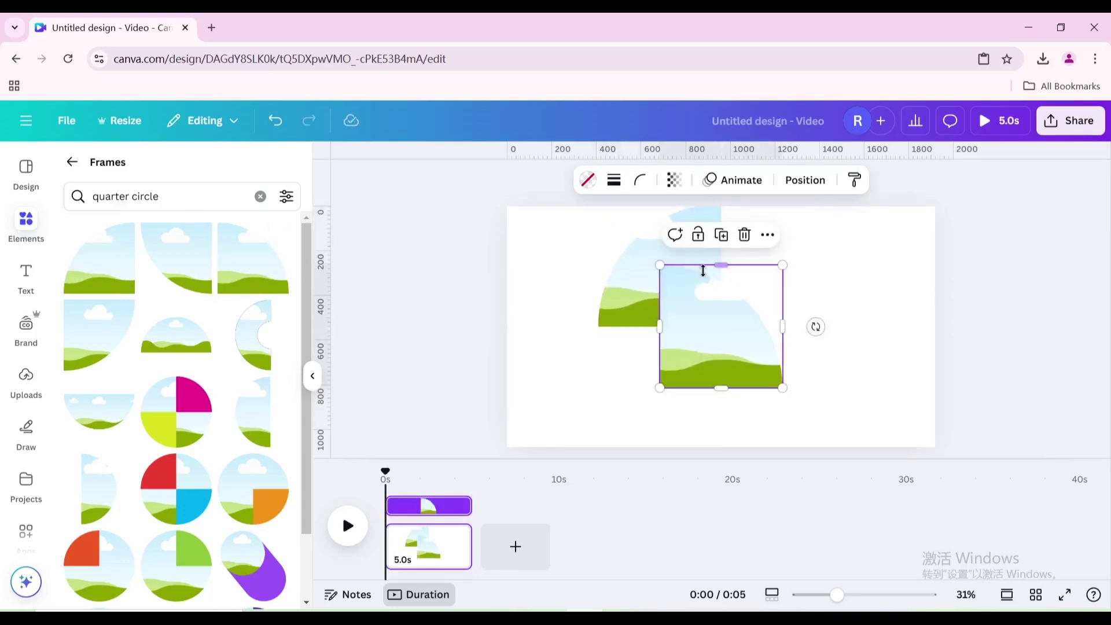
pyautogui.moveTo(713, 317); pyautogui.dragTo(775, 263)
pyautogui.click(189, 266)
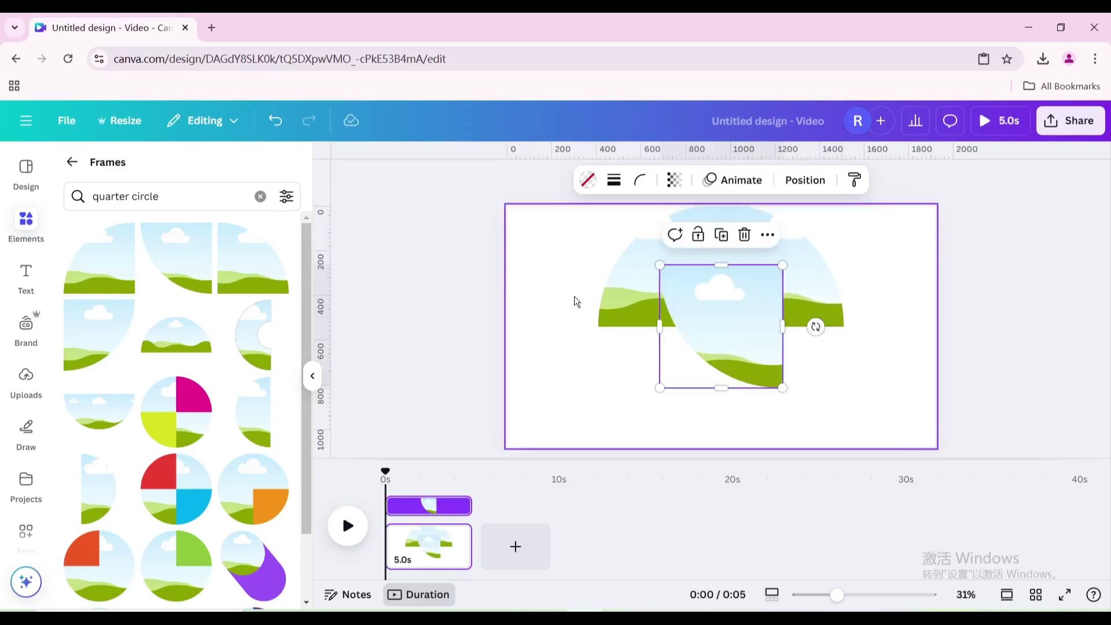
pyautogui.moveTo(713, 321); pyautogui.dragTo(773, 397)
pyautogui.click(100, 326)
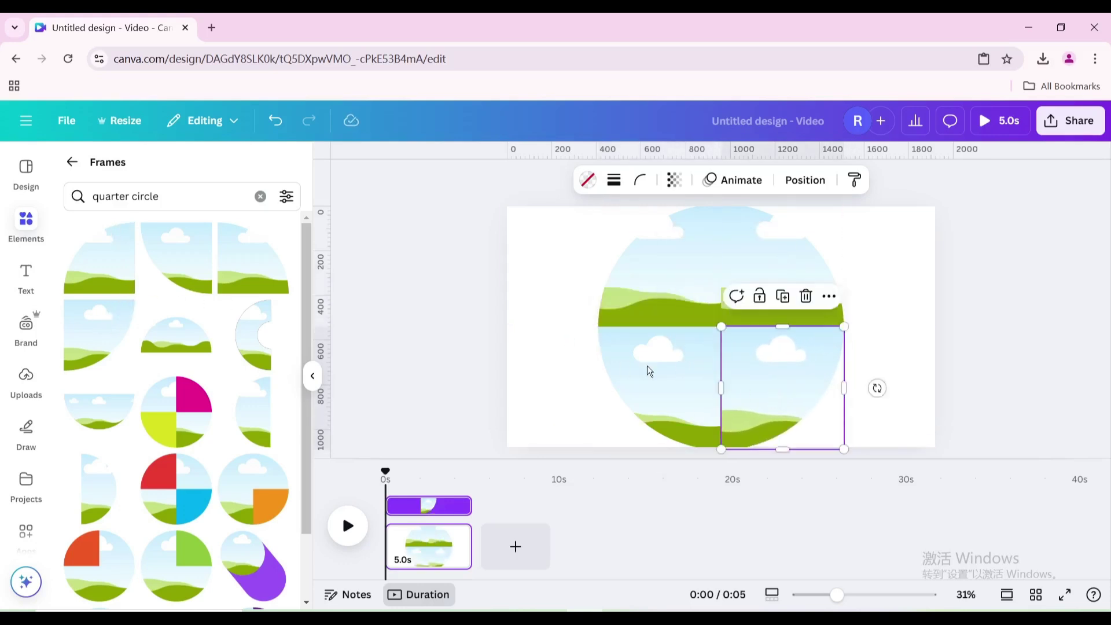
pyautogui.click(72, 164)
# Add a horizontal line across the circle with weight 20 and white colour.
pyautogui.scroll(-10, 181, 315)
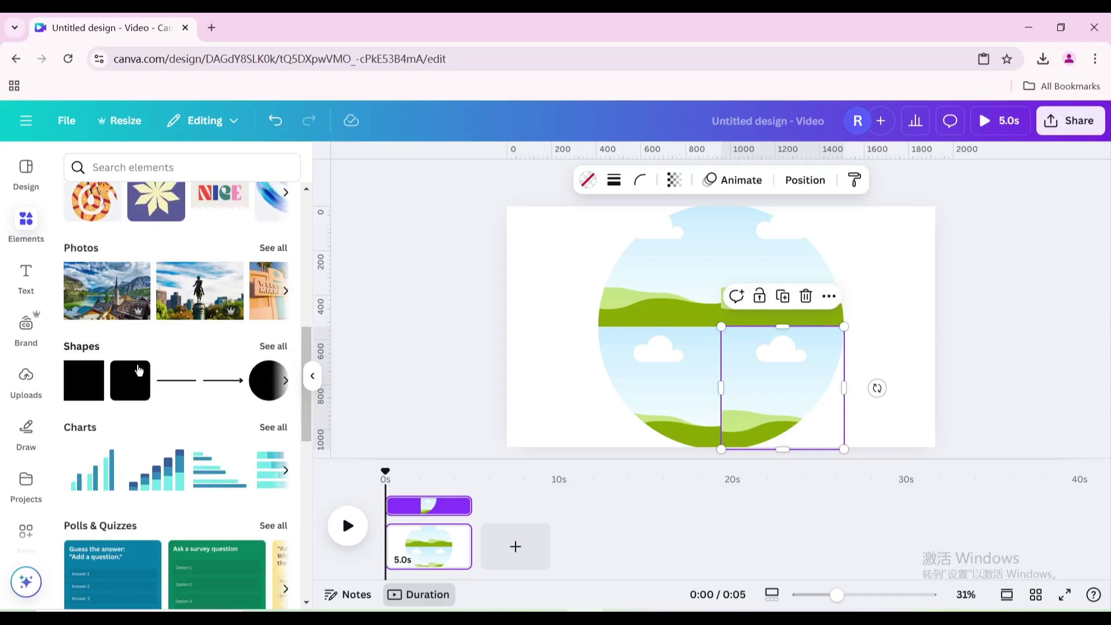
pyautogui.click(167, 380)
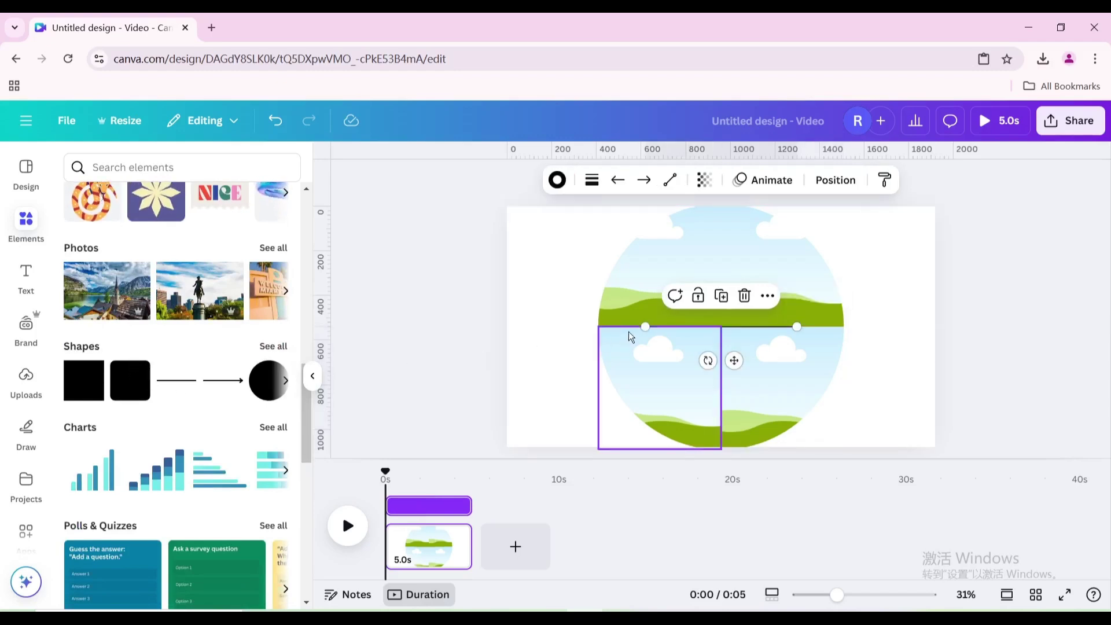
pyautogui.moveTo(612, 322); pyautogui.dragTo(597, 323)
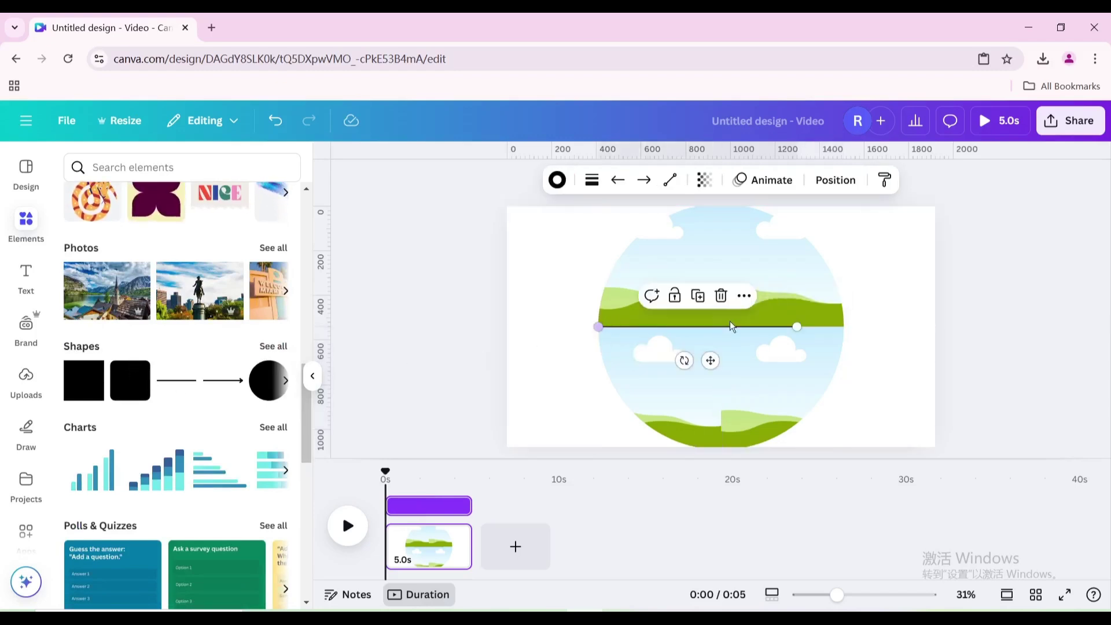
pyautogui.moveTo(797, 326); pyautogui.dragTo(843, 326)
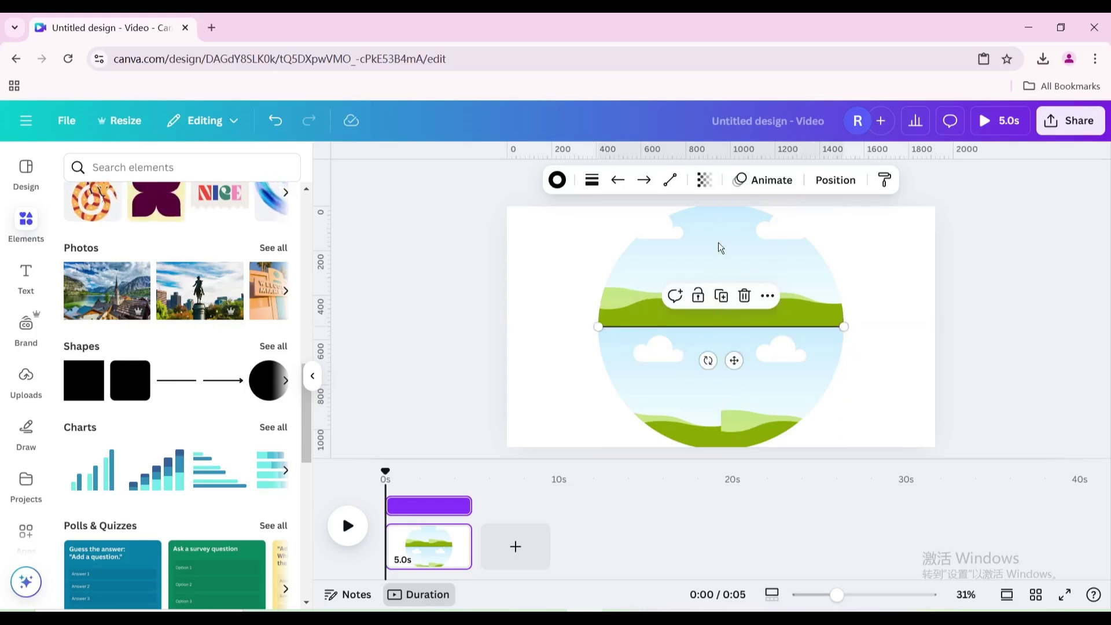
pyautogui.click(591, 180)
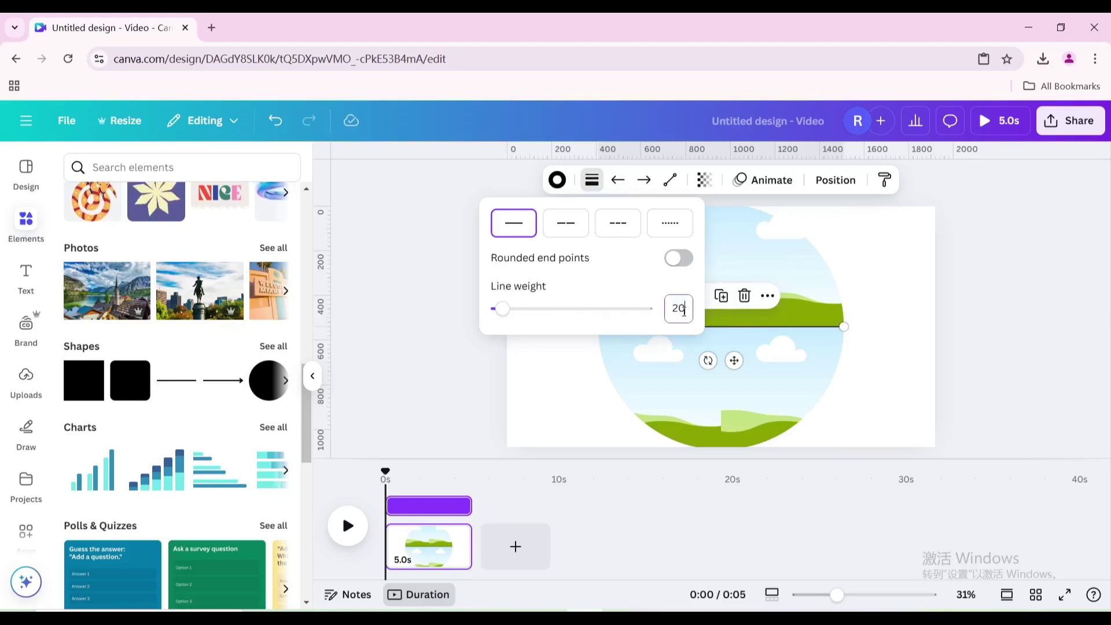
pyautogui.write('20')
pyautogui.press('Return')
pyautogui.click(557, 179)
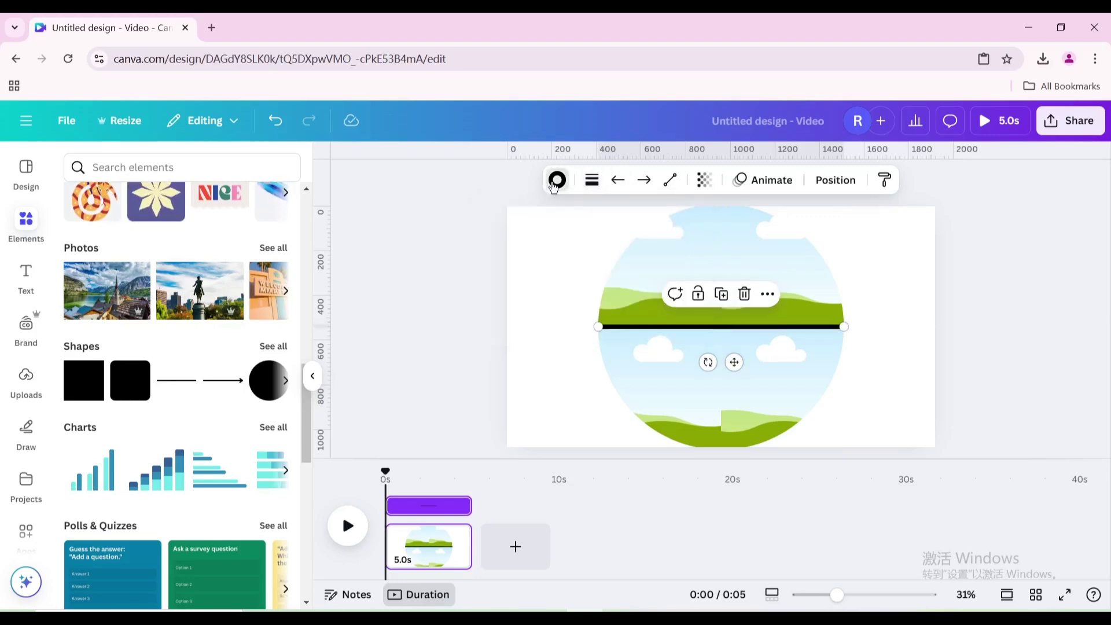
pyautogui.click(157, 270)
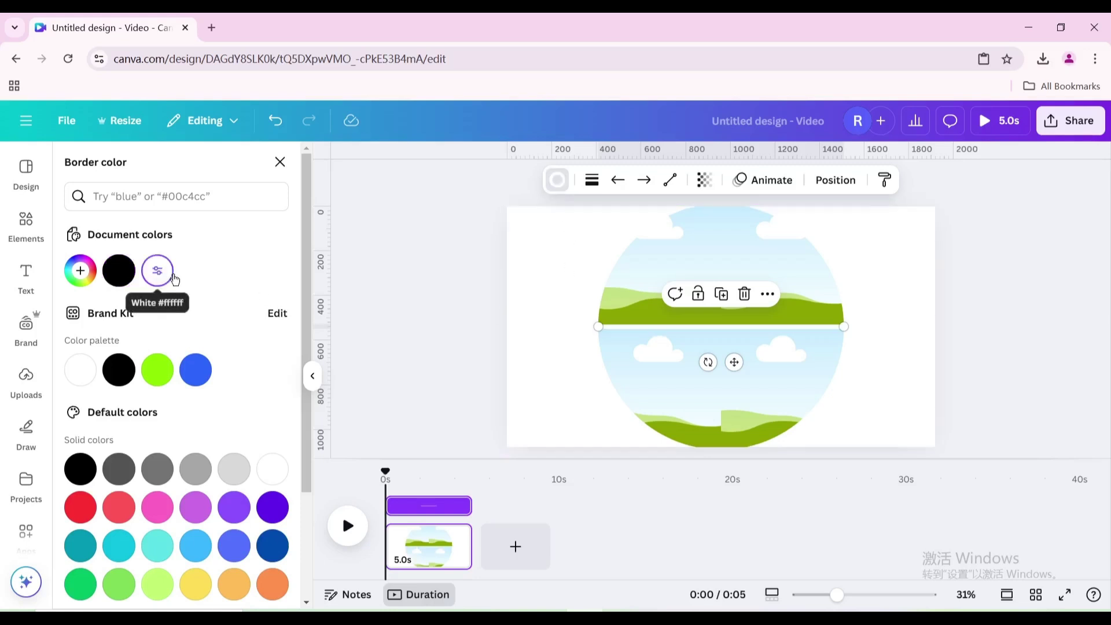
# Duplicate the white line vertically through the circle and centre the whole arrangement on the page.
pyautogui.click(722, 295)
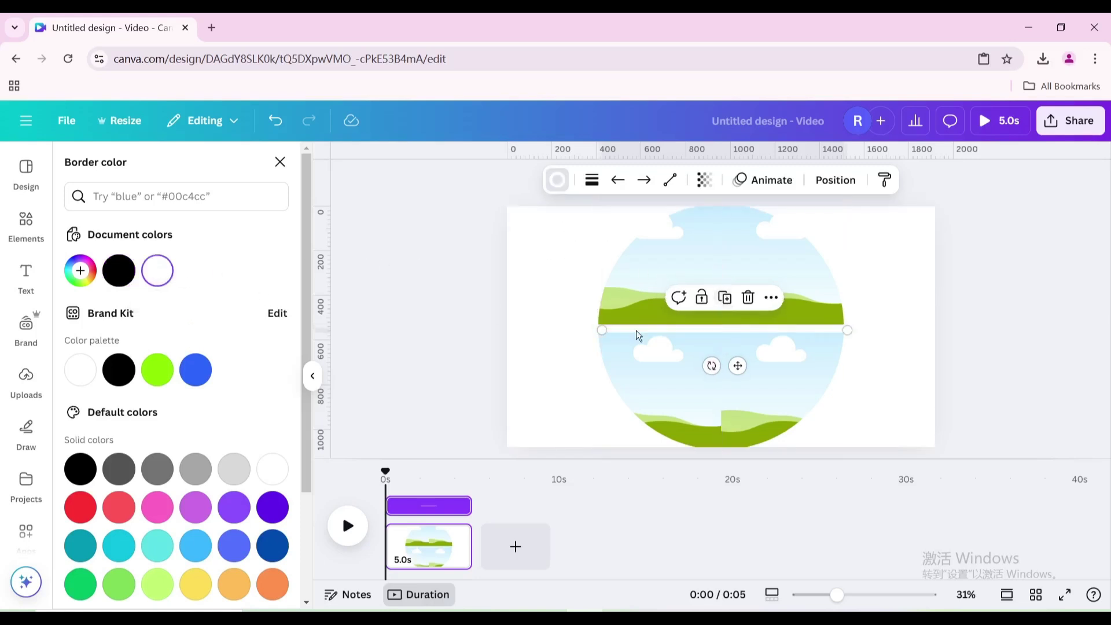
pyautogui.moveTo(602, 330); pyautogui.dragTo(720, 203)
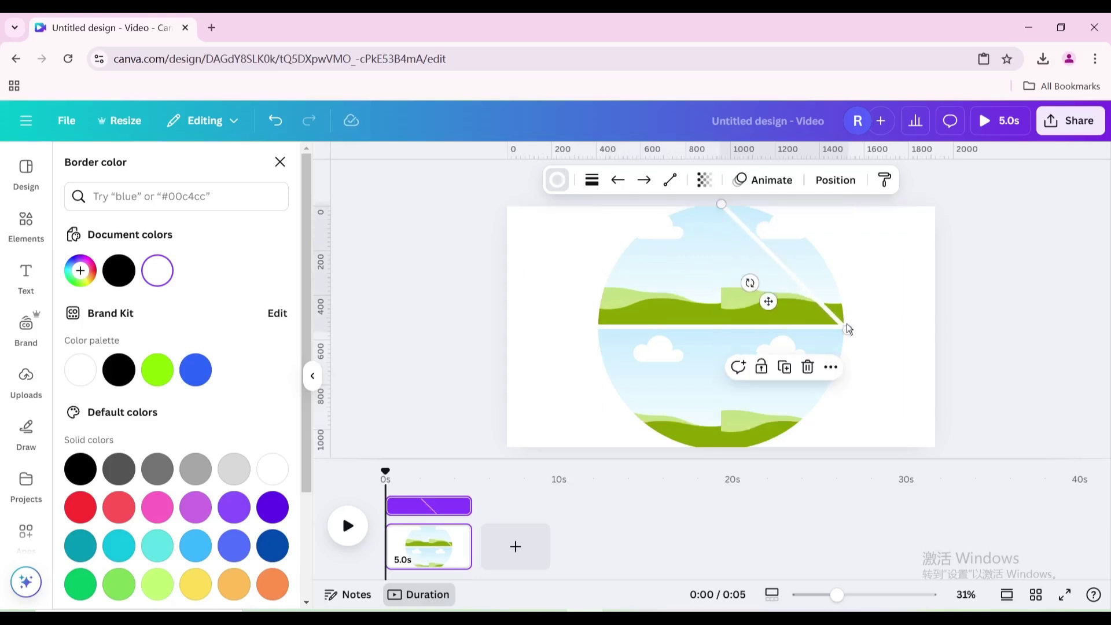
pyautogui.moveTo(846, 329); pyautogui.dragTo(721, 449)
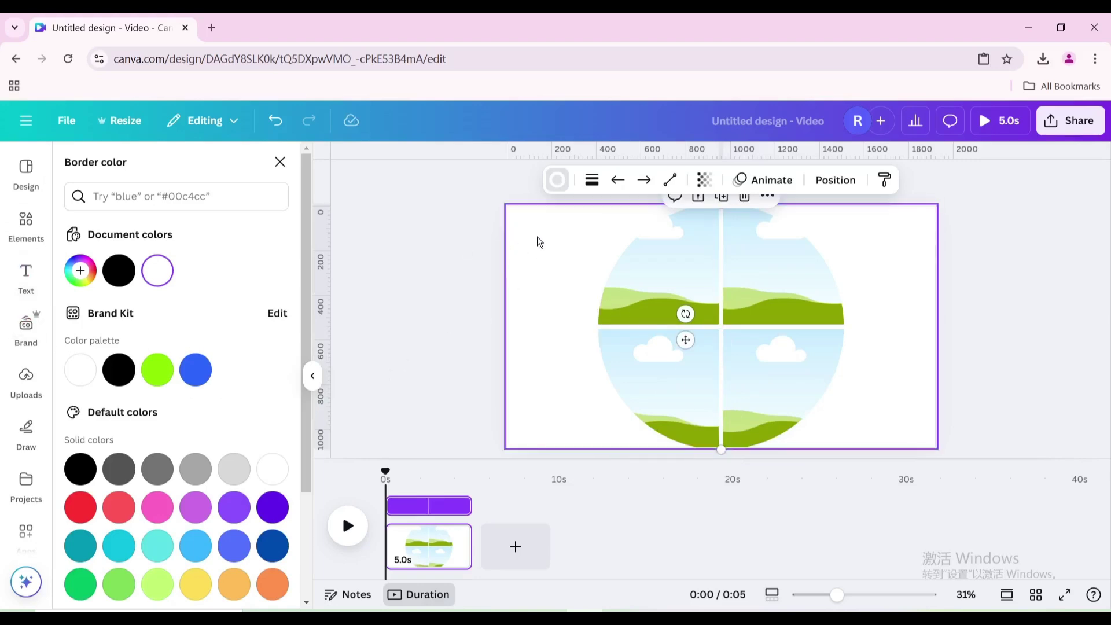
pyautogui.moveTo(538, 238); pyautogui.dragTo(822, 428)
pyautogui.moveTo(728, 326); pyautogui.dragTo(732, 328)
pyautogui.click(911, 321)
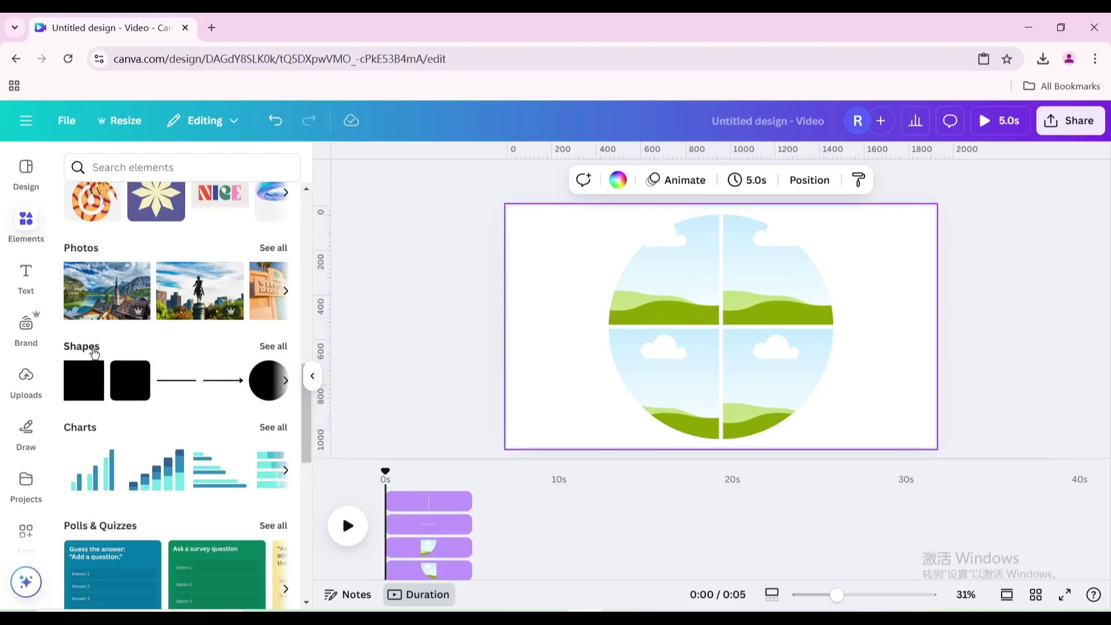
# Add a circle, enlarge and centre it on the quartered circle, fill it white, and select all pieces.
pyautogui.click(261, 396)
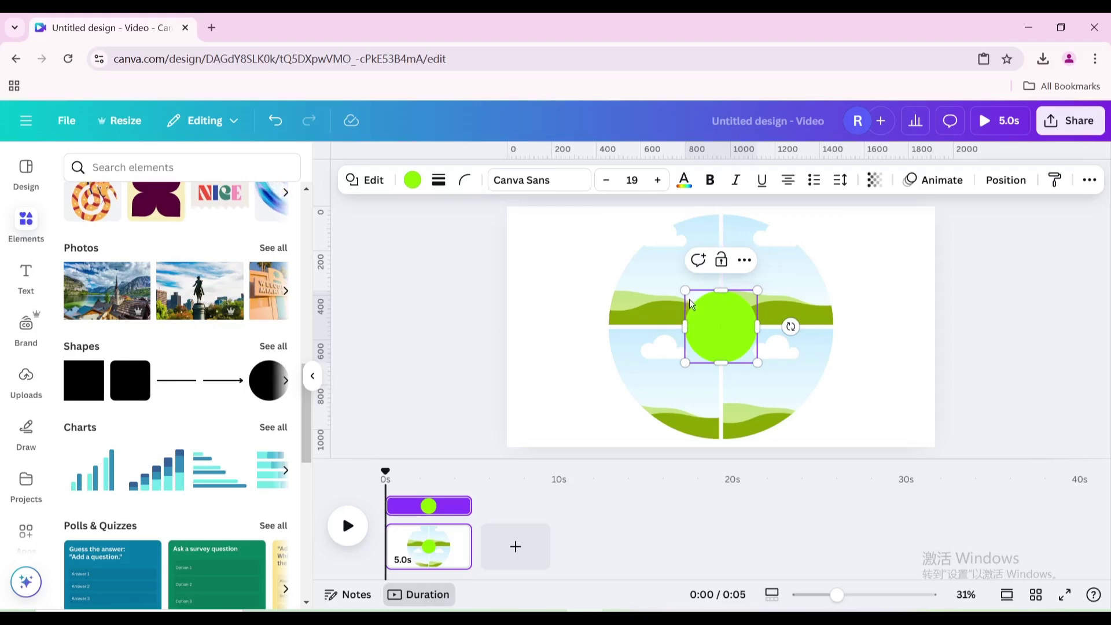
pyautogui.moveTo(685, 290); pyautogui.dragTo(668, 273)
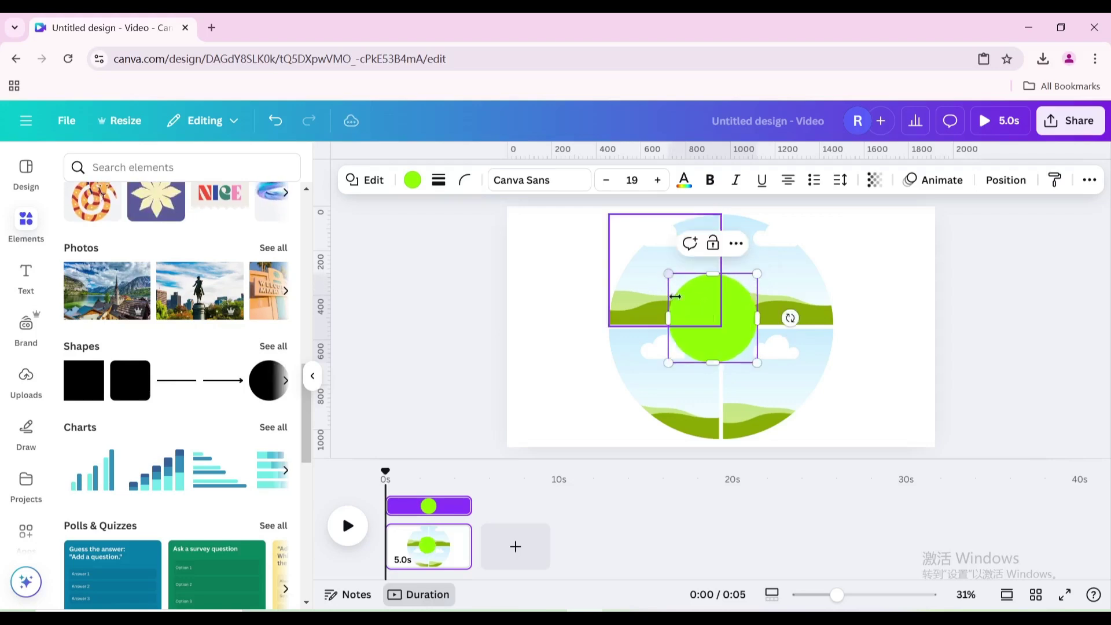
pyautogui.click(865, 349)
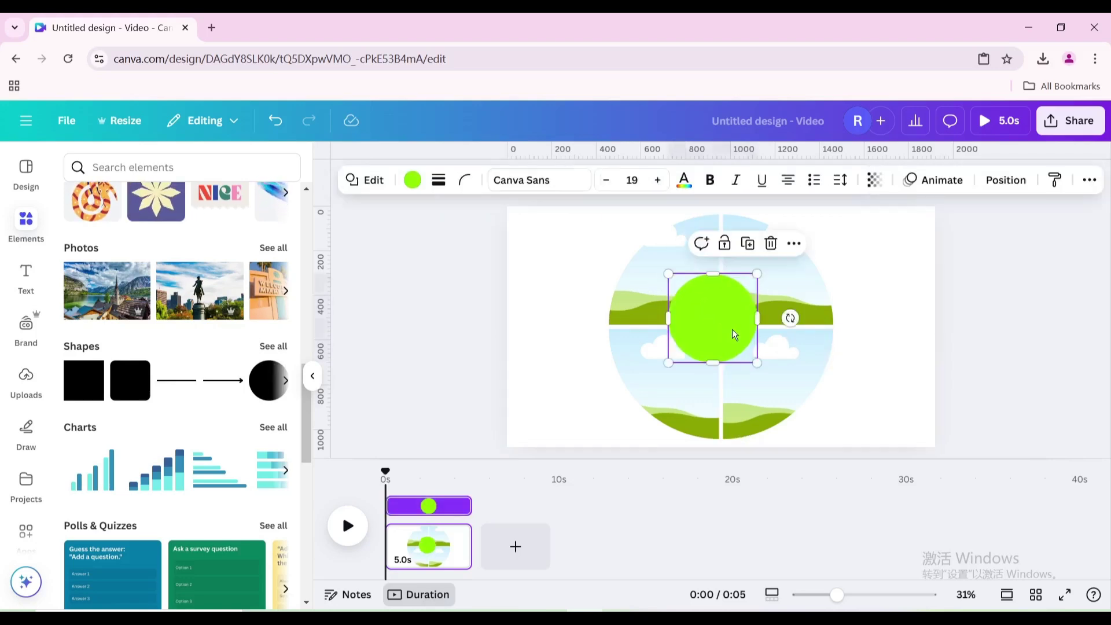
pyautogui.moveTo(734, 332); pyautogui.dragTo(735, 336)
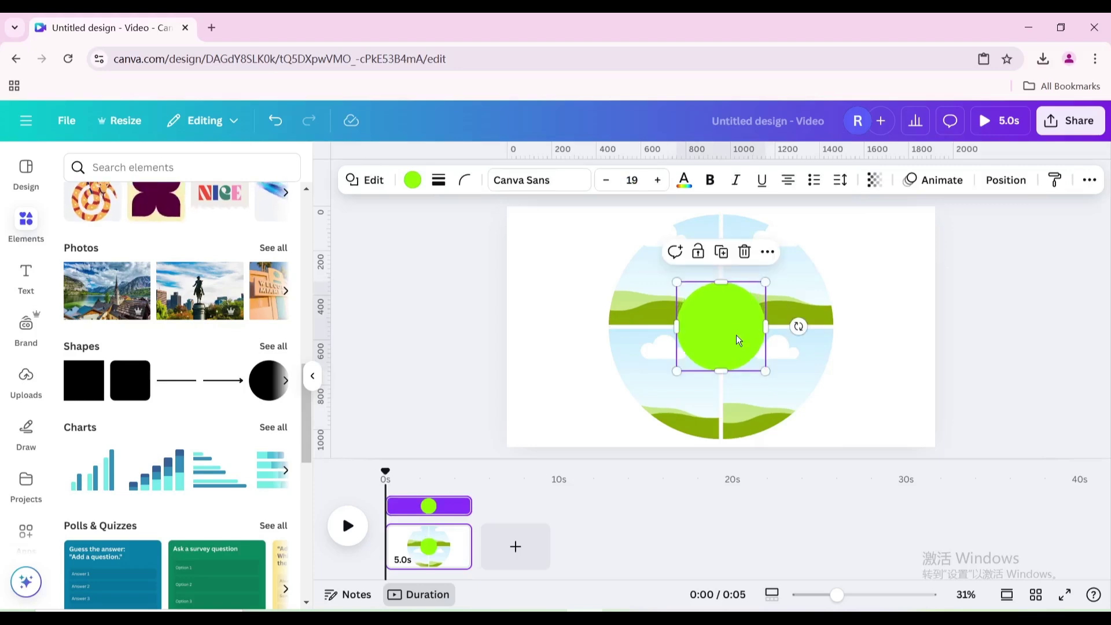
pyautogui.click(411, 180)
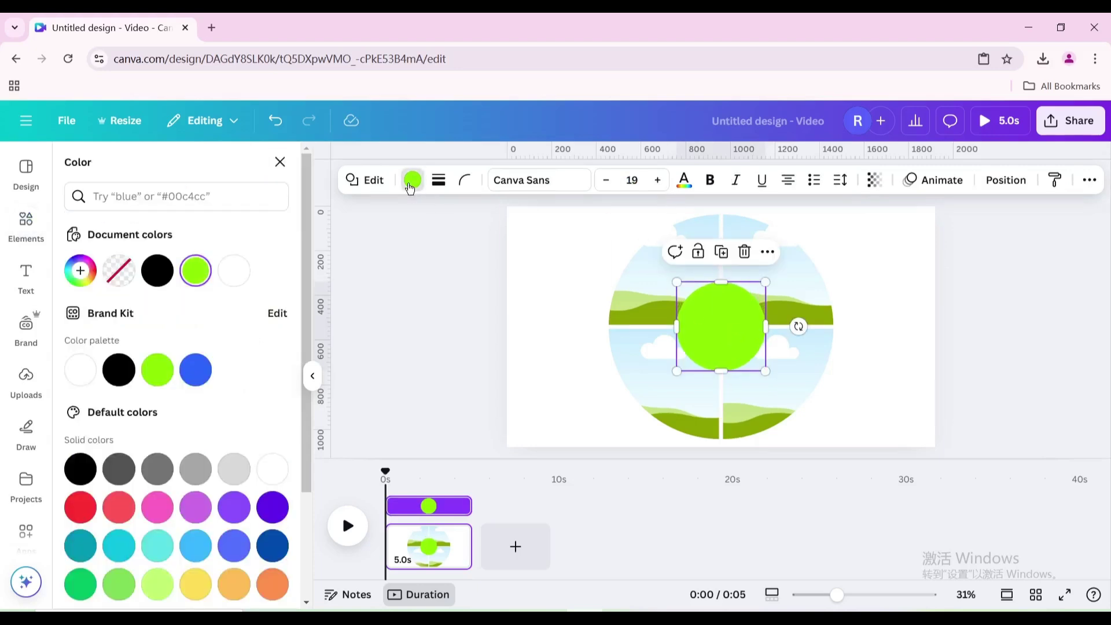
pyautogui.click(249, 270)
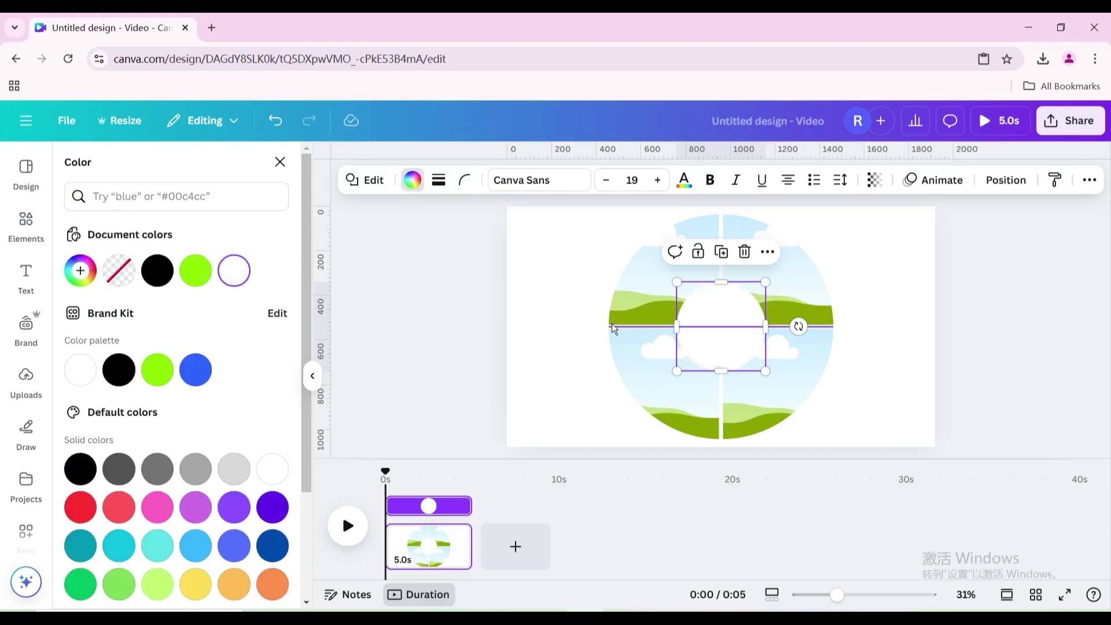
pyautogui.click(508, 263)
pyautogui.moveTo(860, 456); pyautogui.dragTo(746, 323)
# Group all pieces into one ring and rotate it to 45°.
pyautogui.click(686, 245)
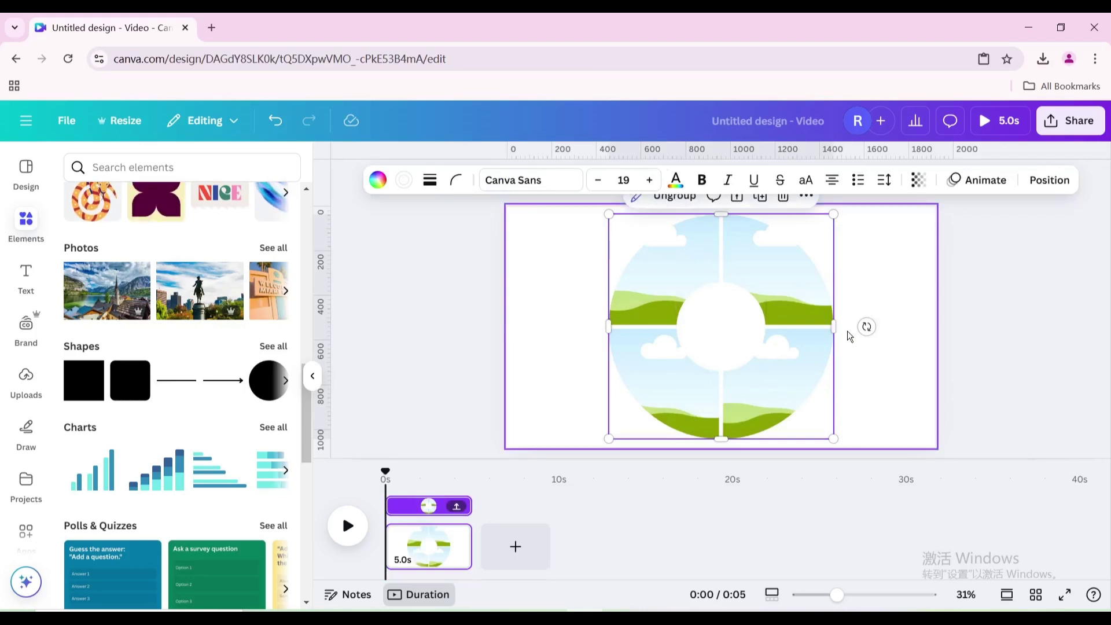
pyautogui.moveTo(781, 328); pyautogui.dragTo(813, 328)
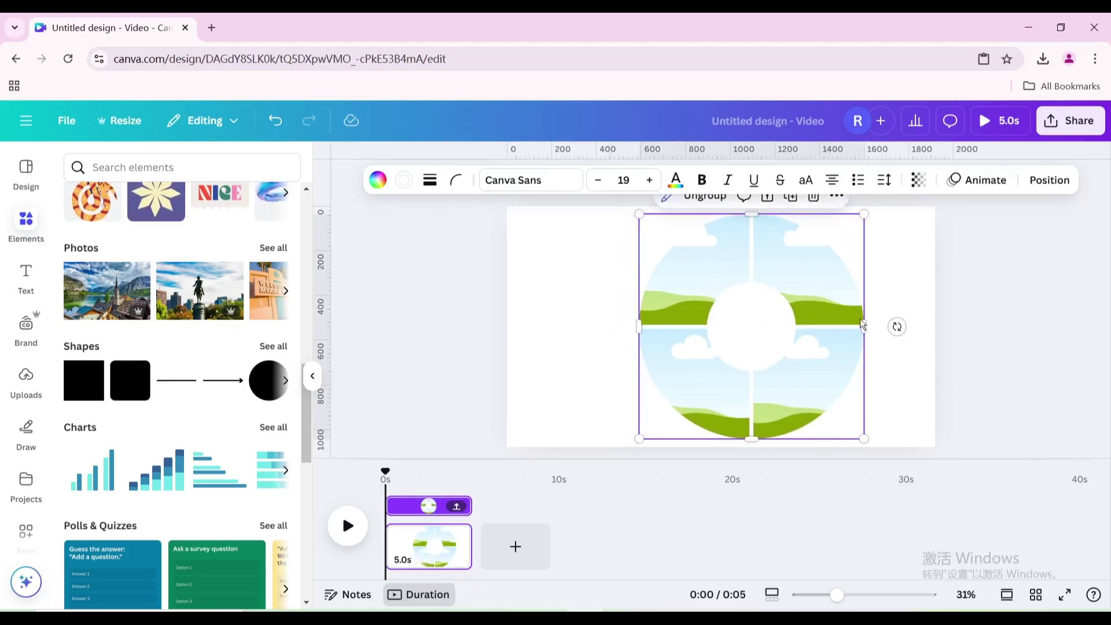
pyautogui.moveTo(894, 326); pyautogui.dragTo(853, 427)
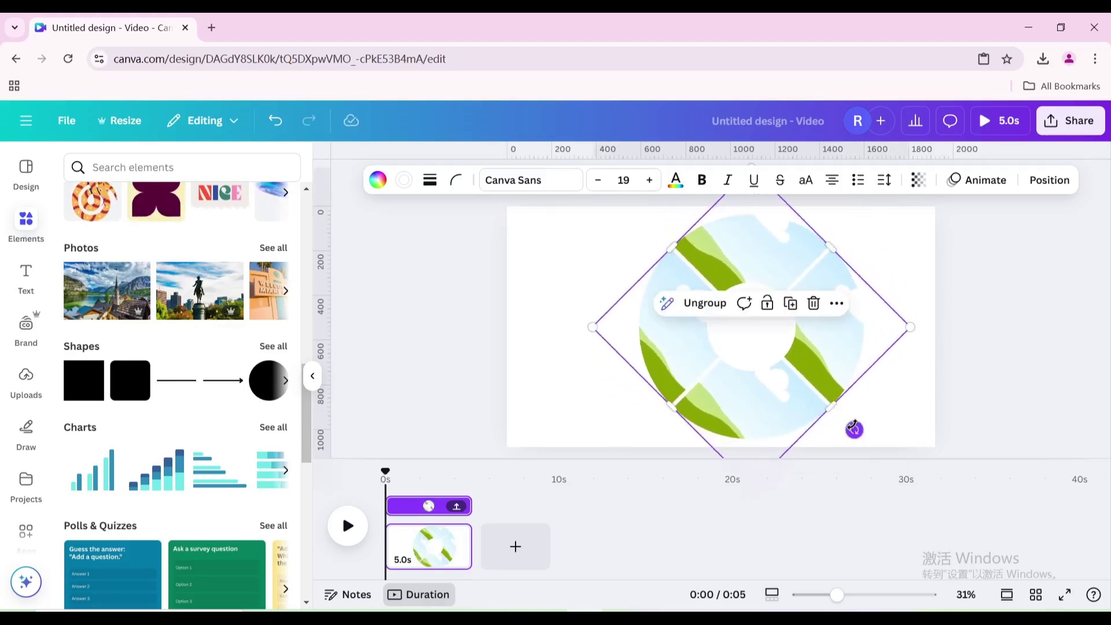
# Enlarge the rotated ring and shift it right so it overhangs the page edge.
pyautogui.scroll(-3, 781, 405)
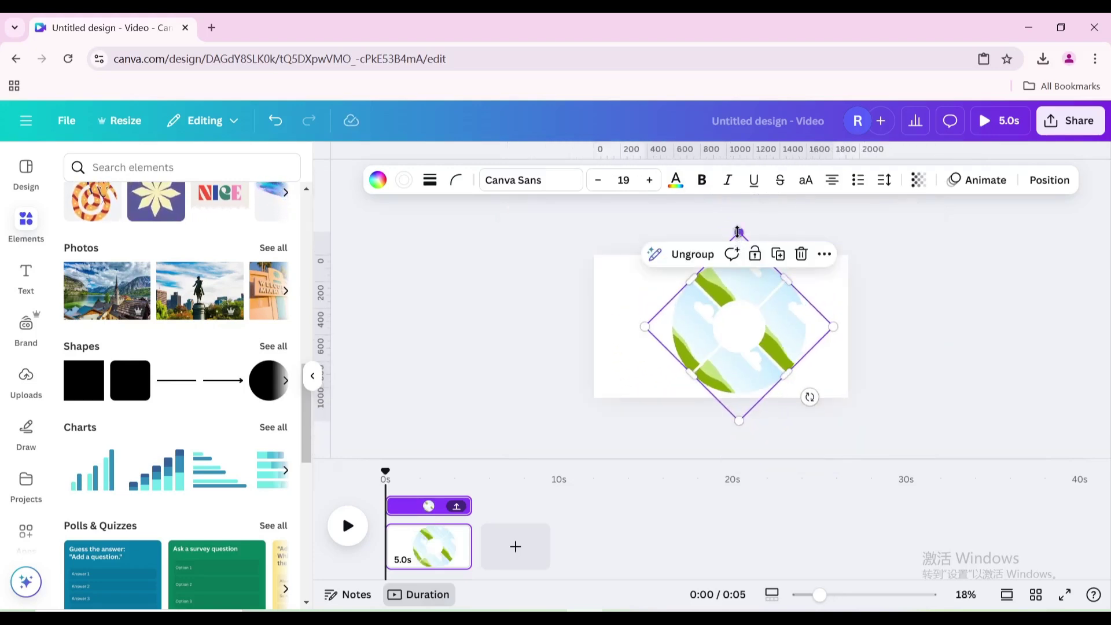
pyautogui.moveTo(737, 232); pyautogui.dragTo(755, 209)
pyautogui.moveTo(738, 422); pyautogui.dragTo(742, 456)
pyautogui.moveTo(740, 205); pyautogui.dragTo(740, 195)
pyautogui.moveTo(723, 326); pyautogui.dragTo(830, 329)
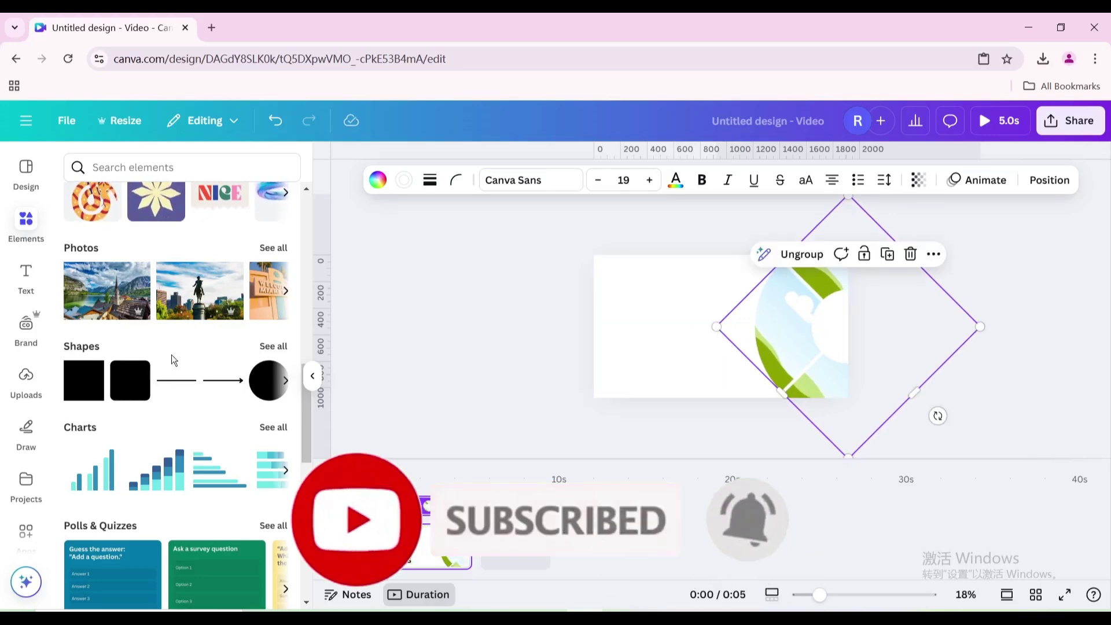
pyautogui.click(26, 380)
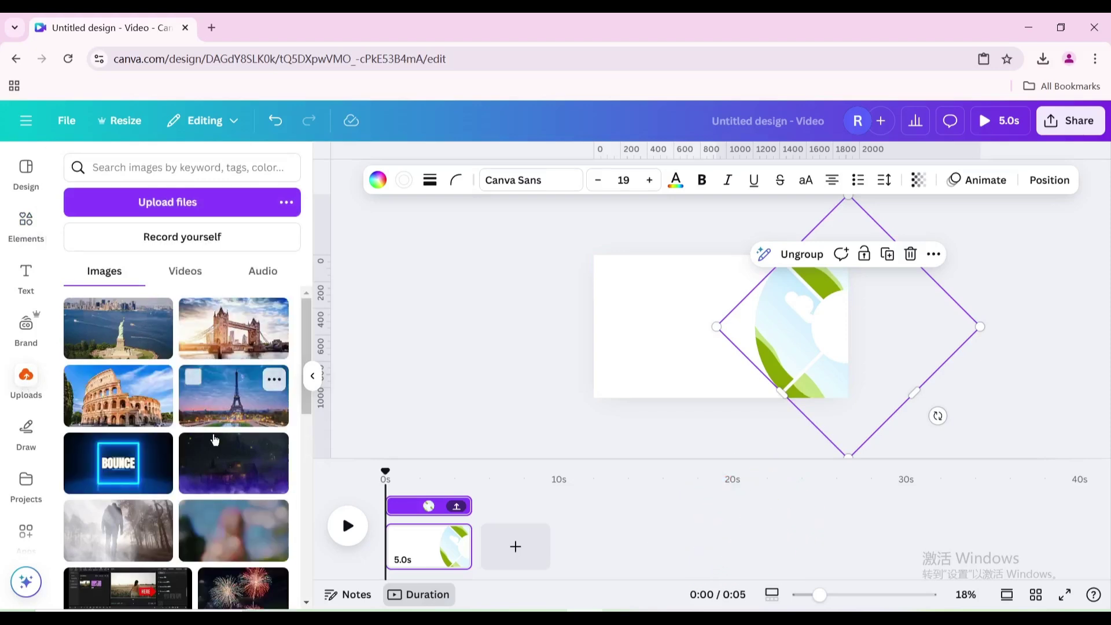
# Drop the Statue of Liberty photo into a ring segment, rotating and enlarging its crop to fit.
pyautogui.click(122, 344)
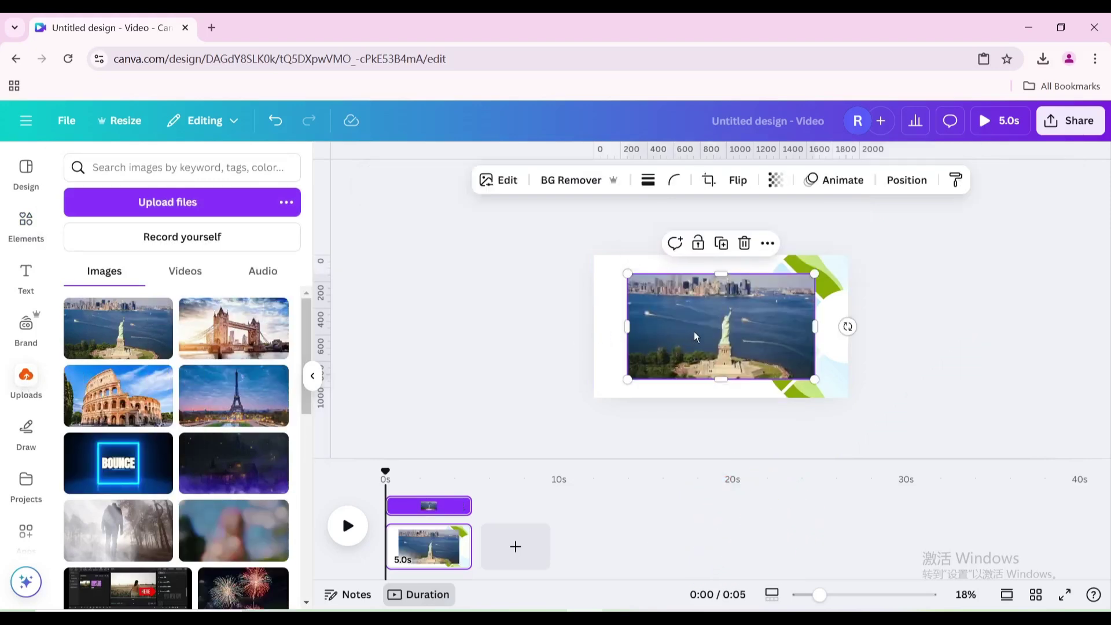
pyautogui.moveTo(693, 331); pyautogui.dragTo(777, 336)
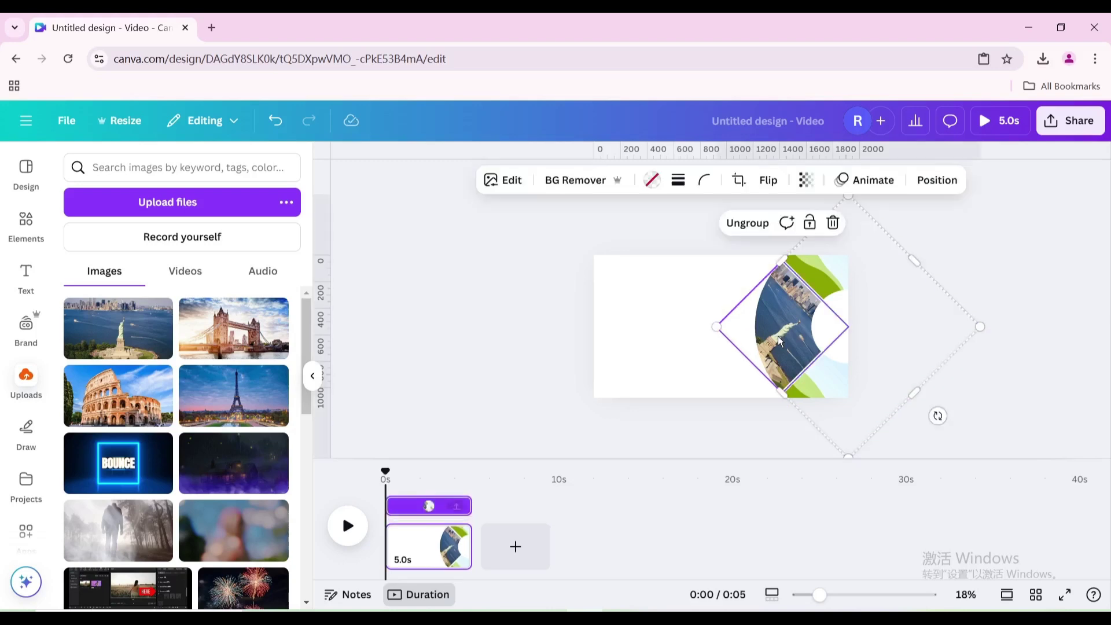
pyautogui.doubleClick(777, 335)
pyautogui.moveTo(734, 375); pyautogui.dragTo(789, 393)
pyautogui.moveTo(754, 355); pyautogui.dragTo(690, 357)
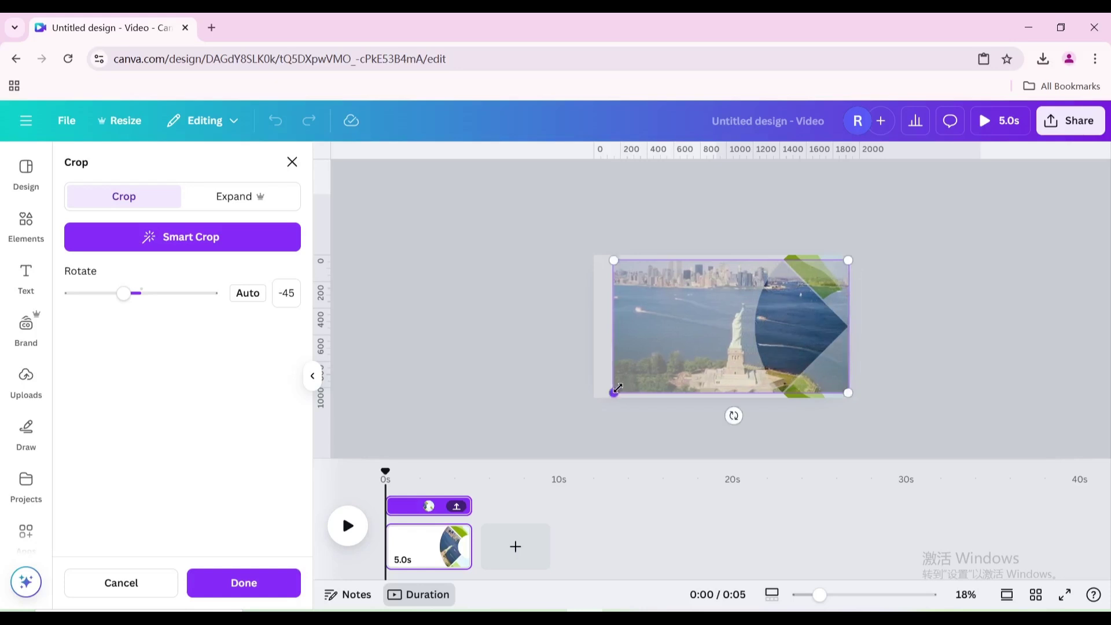
pyautogui.moveTo(615, 392); pyautogui.dragTo(607, 394)
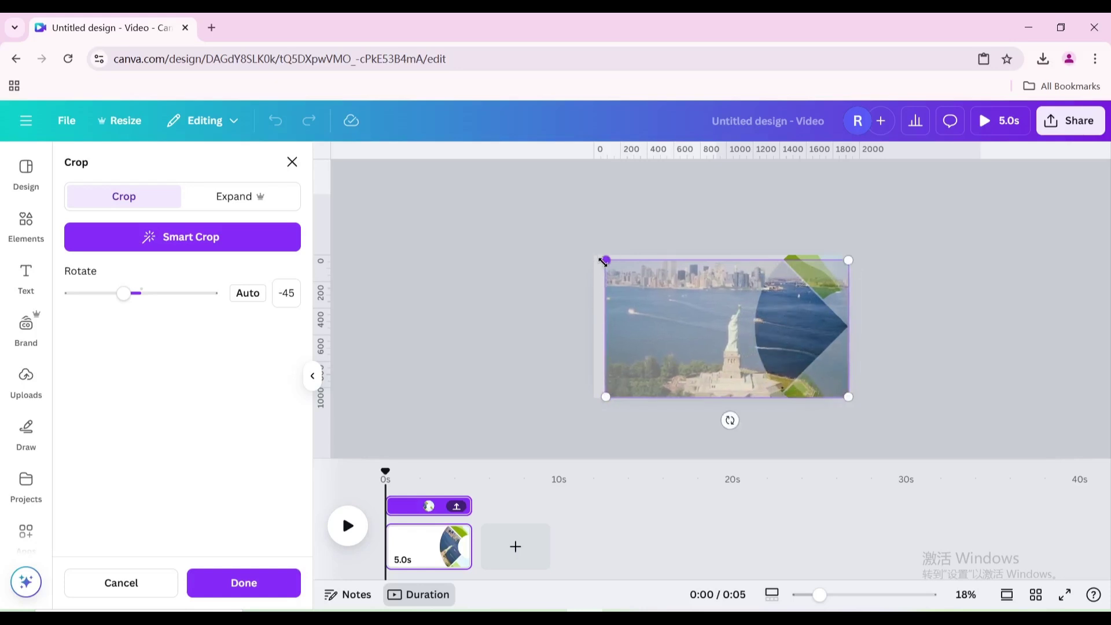
pyautogui.moveTo(602, 262); pyautogui.dragTo(586, 264)
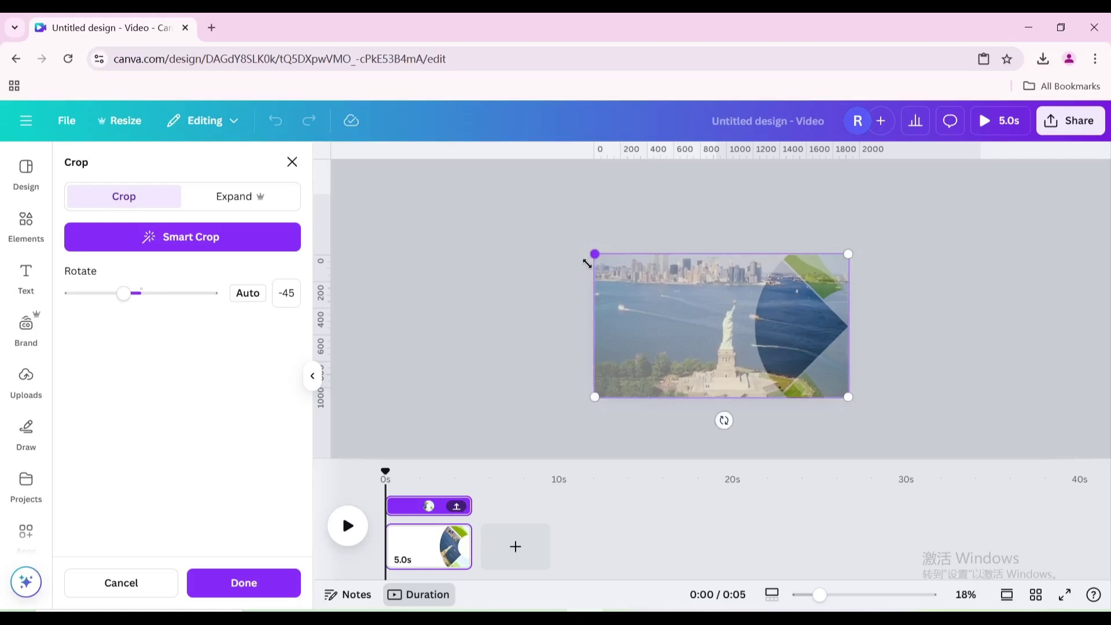
pyautogui.click(906, 302)
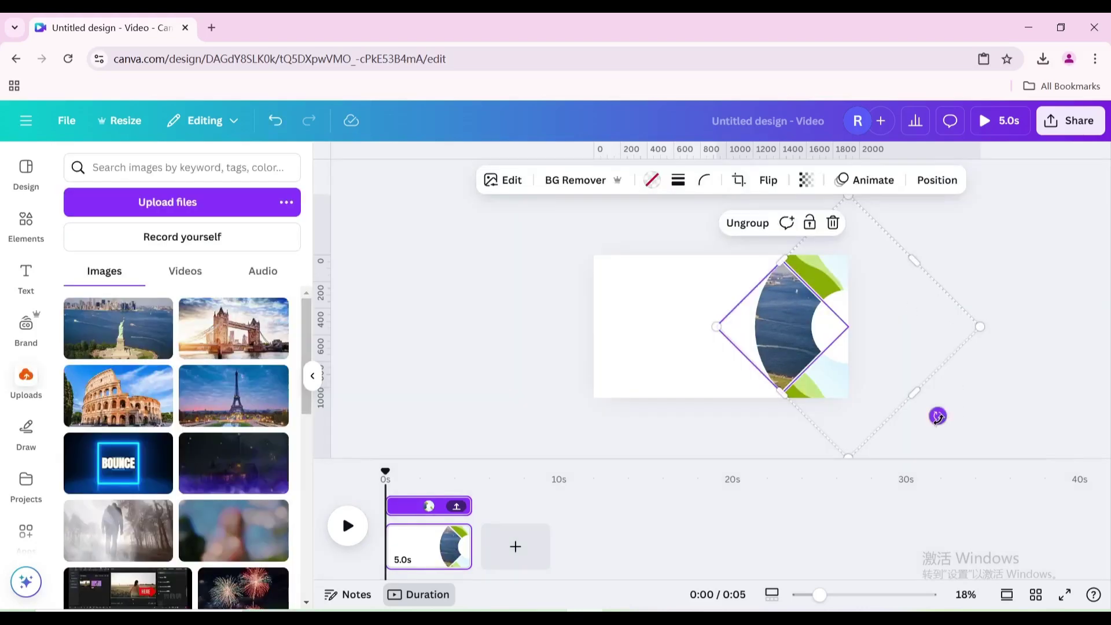
# Fill the next segment with the Tower Bridge photo, levelled and cropped to fit.
pyautogui.moveTo(937, 416); pyautogui.dragTo(747, 427)
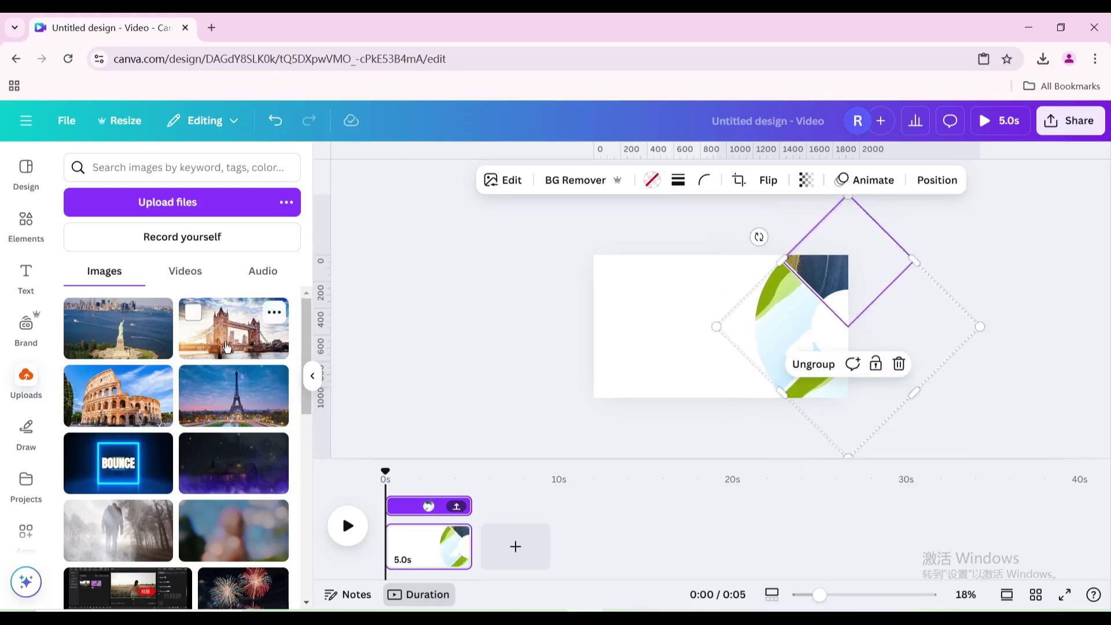
pyautogui.moveTo(231, 329); pyautogui.dragTo(778, 341)
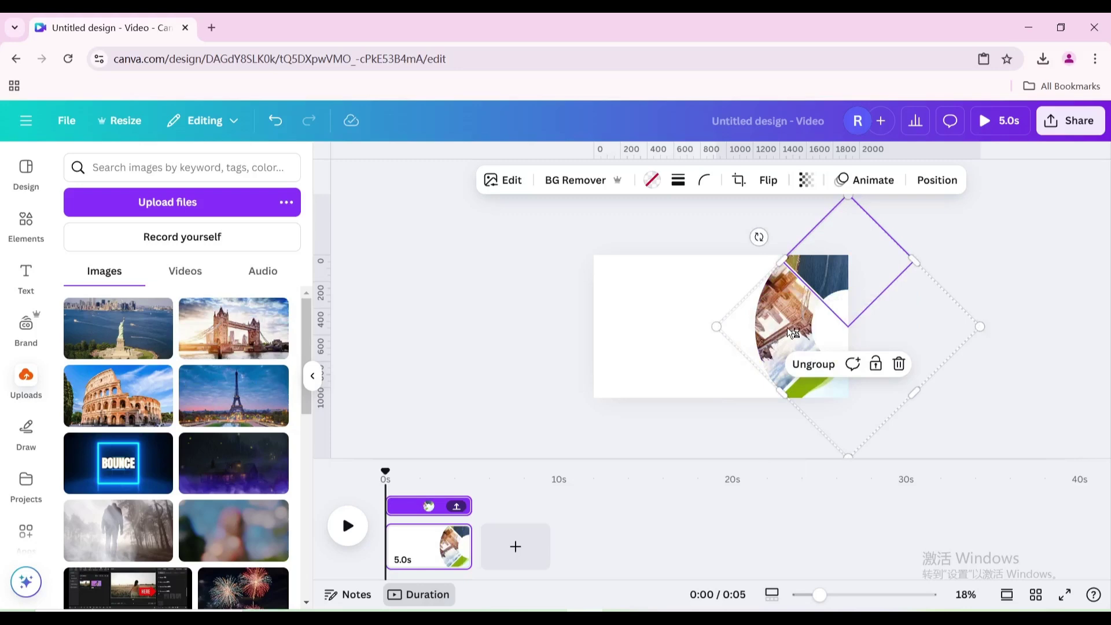
pyautogui.doubleClick(787, 328)
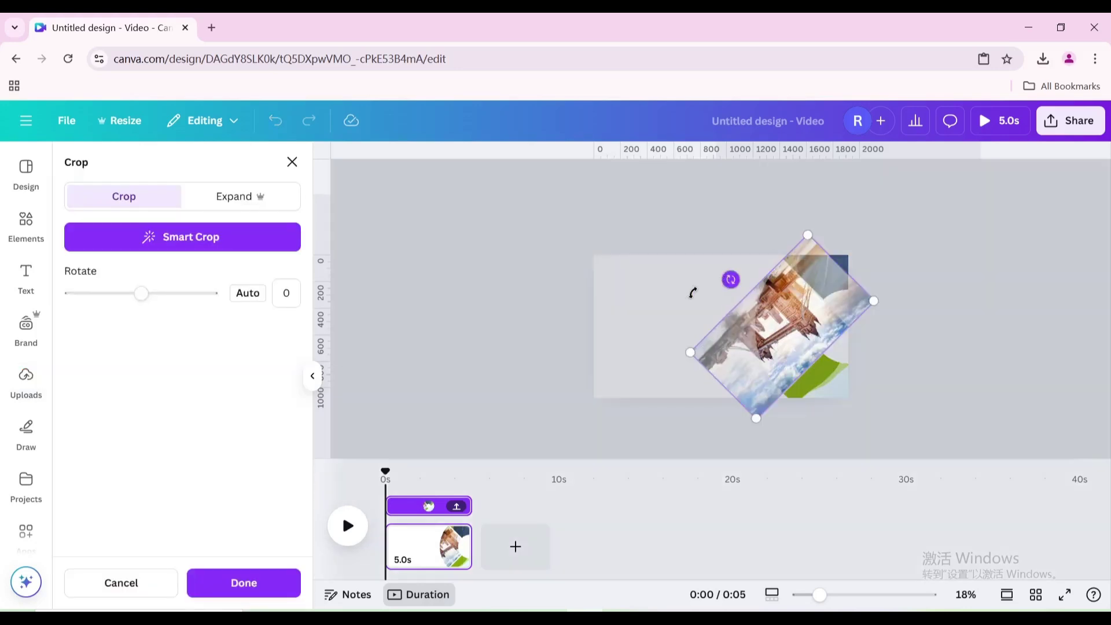
pyautogui.moveTo(692, 293); pyautogui.dragTo(791, 408)
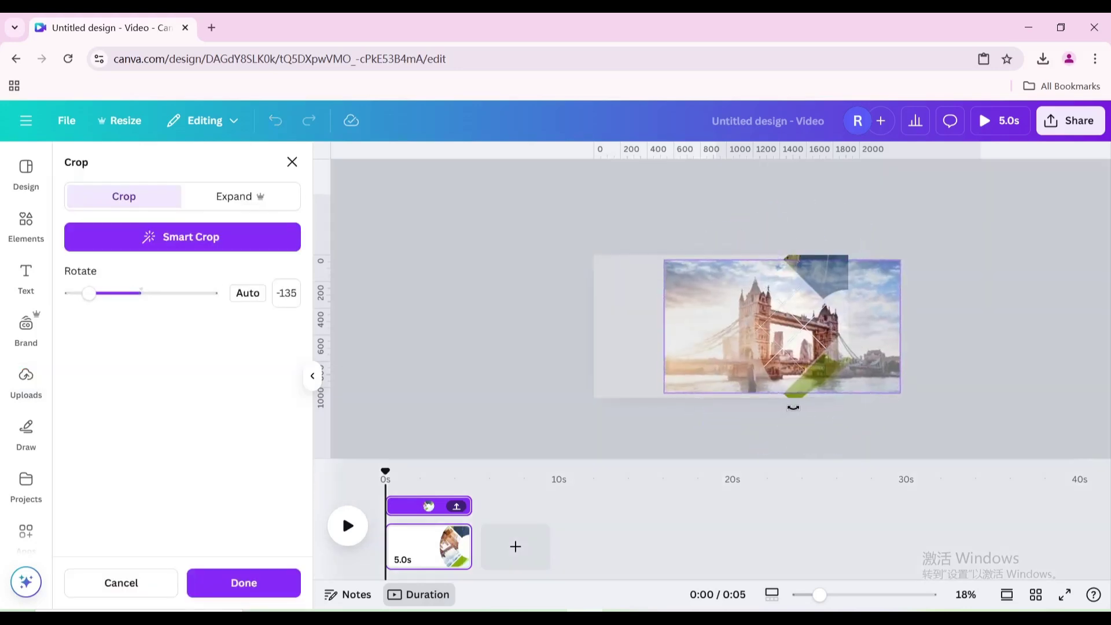
pyautogui.moveTo(803, 324); pyautogui.dragTo(743, 329)
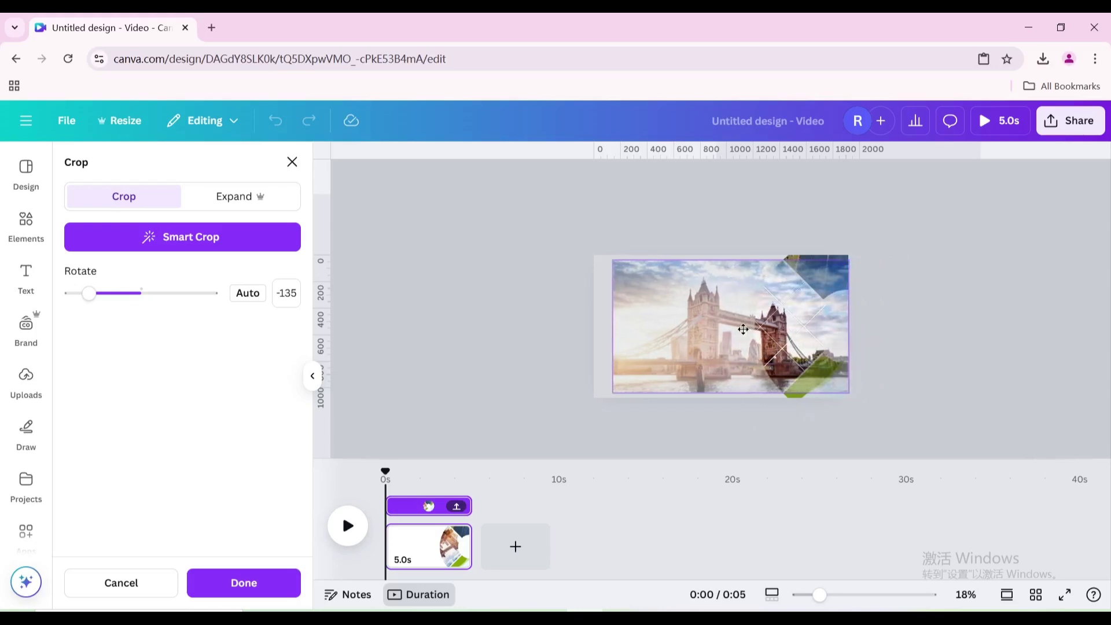
pyautogui.moveTo(613, 392); pyautogui.dragTo(606, 396)
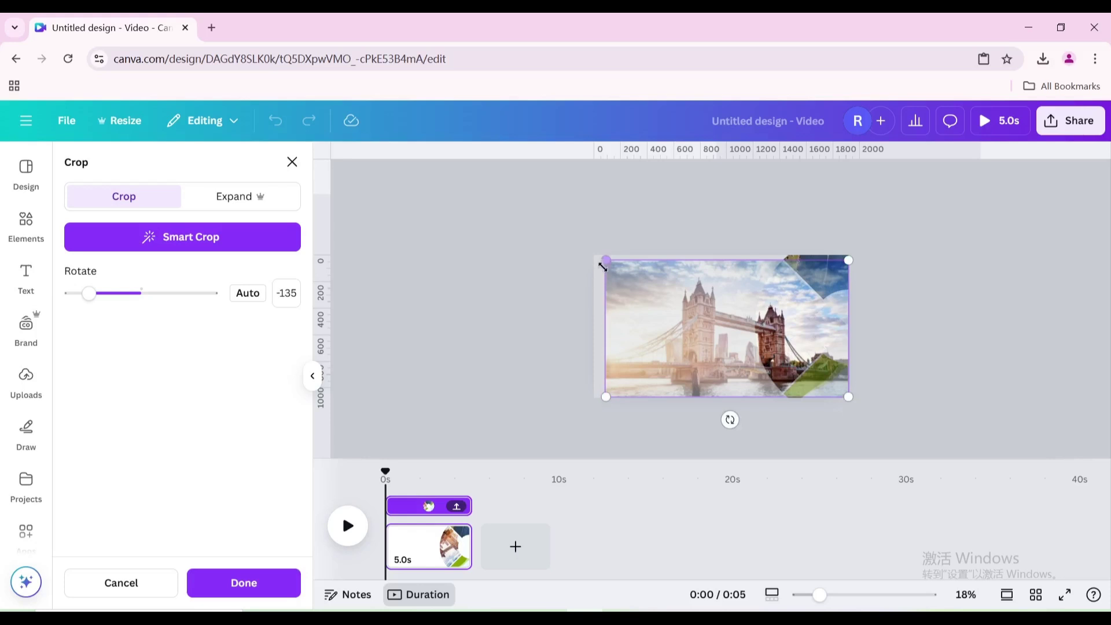
pyautogui.moveTo(602, 266)
pyautogui.mouseDown()
pyautogui.moveTo(593, 254)
pyautogui.moveTo(589, 266)
pyautogui.mouseUp()
pyautogui.click(931, 286)
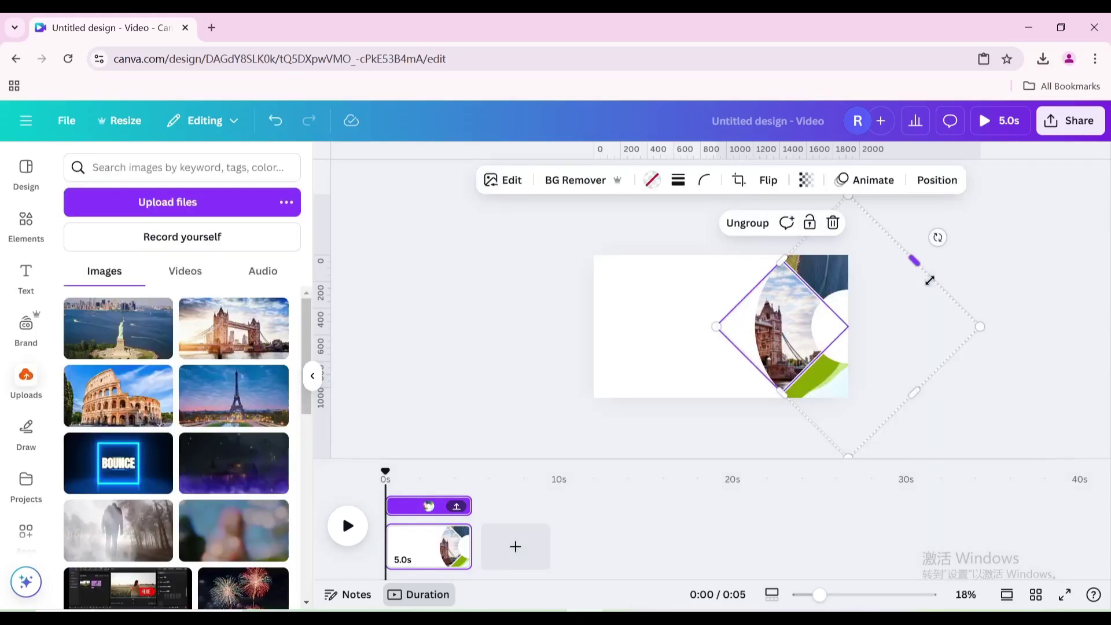
# Level the Colosseum and Eiffel Tower photos in the last segments, then shrink and centre the ring.
pyautogui.moveTo(937, 237); pyautogui.dragTo(908, 389)
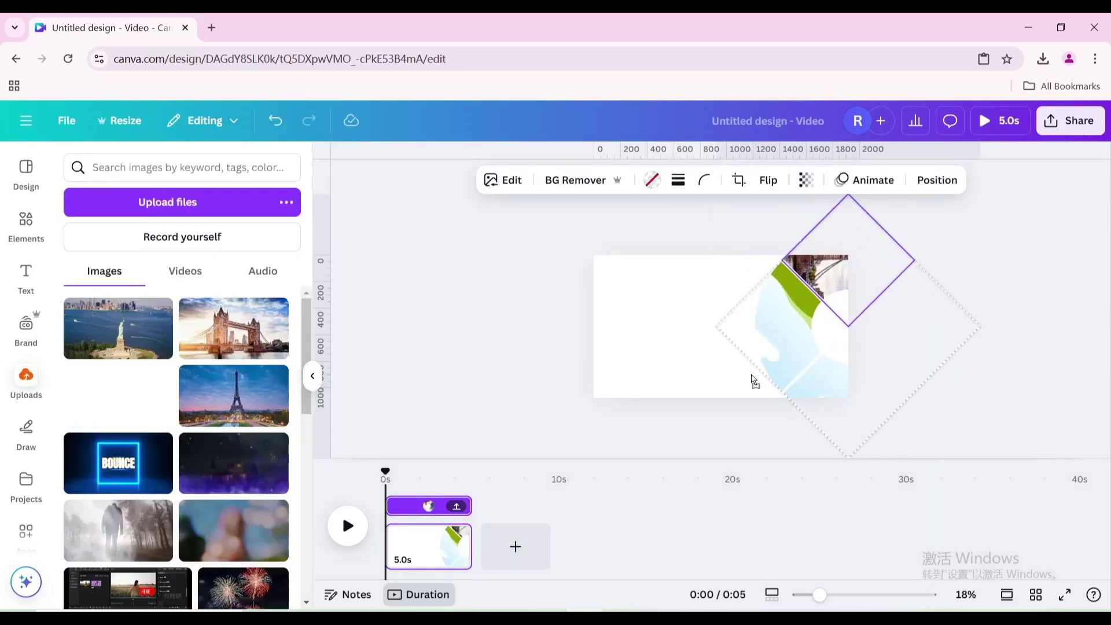
pyautogui.doubleClick(828, 281)
pyautogui.moveTo(827, 281); pyautogui.dragTo(733, 416)
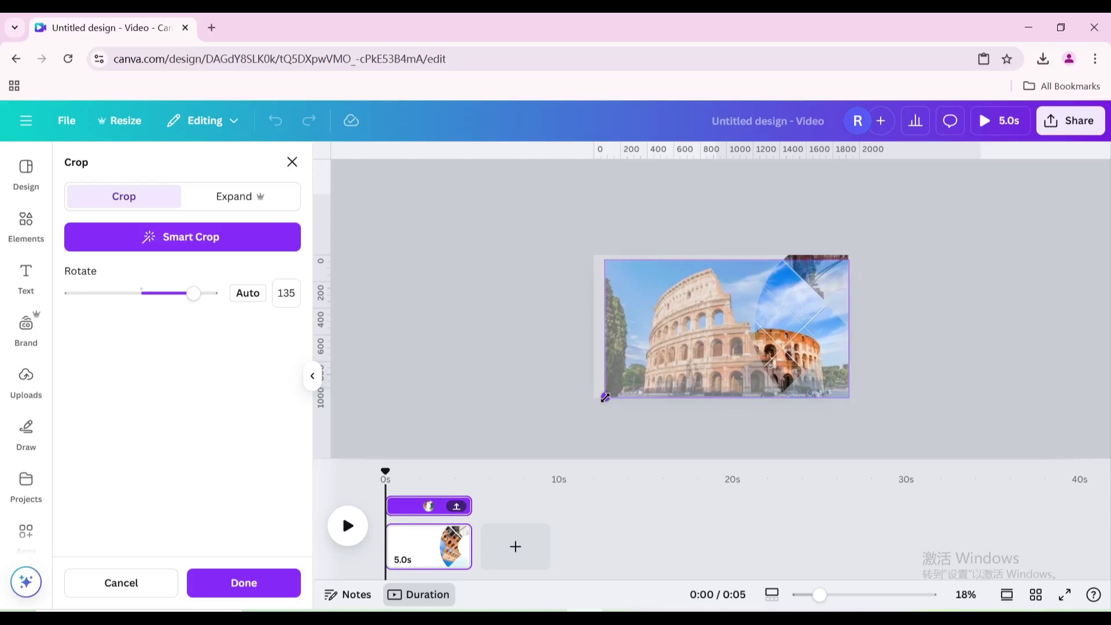
pyautogui.click(938, 238)
pyautogui.moveTo(933, 246); pyautogui.dragTo(923, 391)
pyautogui.doubleClick(783, 342)
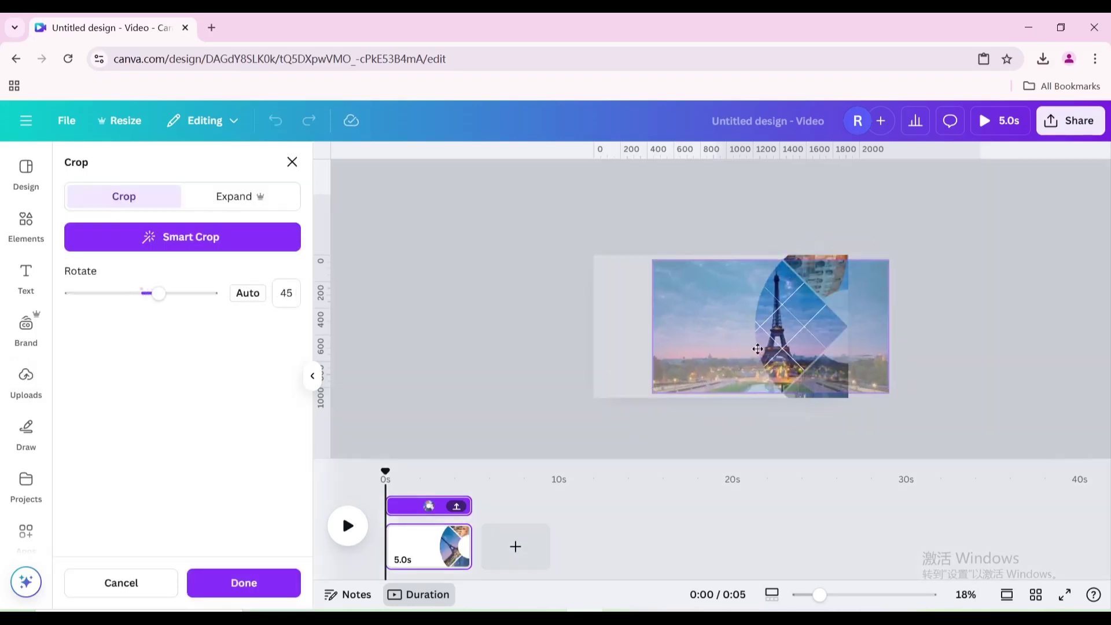
pyautogui.moveTo(669, 392); pyautogui.dragTo(596, 398)
pyautogui.press('Return')
pyautogui.moveTo(818, 303); pyautogui.dragTo(800, 324)
pyautogui.moveTo(867, 335); pyautogui.dragTo(709, 334)
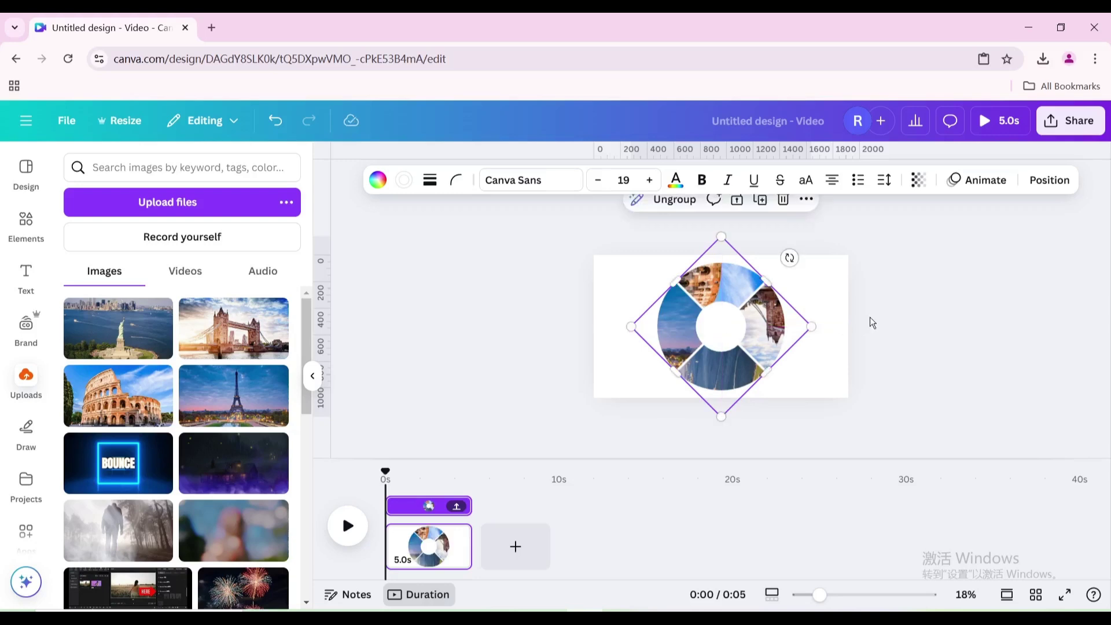
# Download the ring design as a PNG at 2.5× size (4,800 × 2,700 px).
pyautogui.click(959, 299)
pyautogui.click(1070, 120)
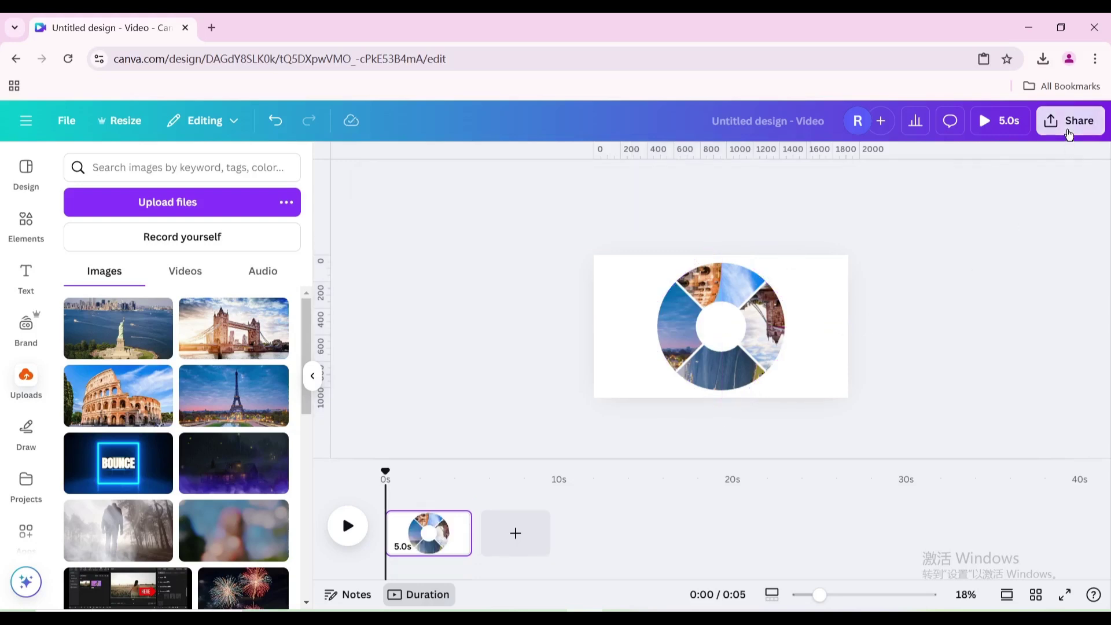
pyautogui.click(845, 409)
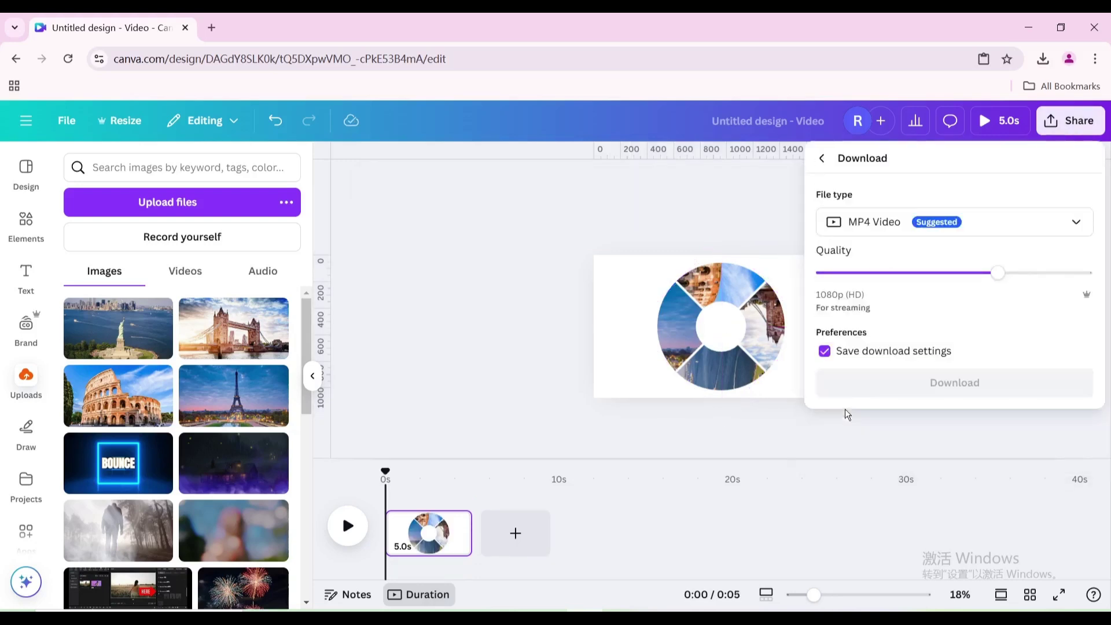
pyautogui.click(860, 231)
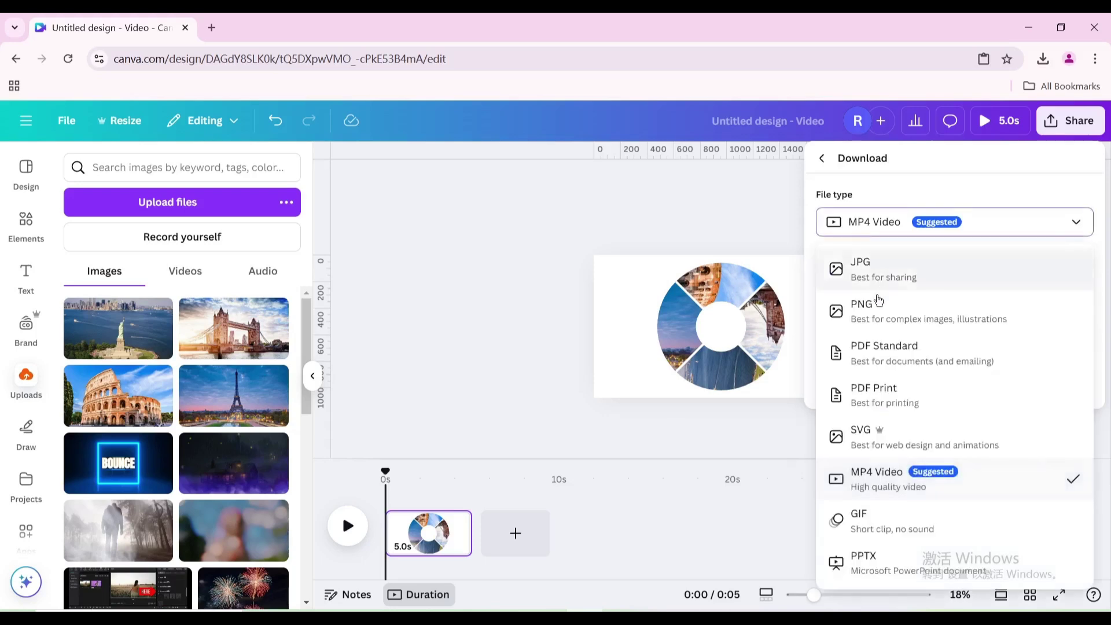
pyautogui.click(871, 311)
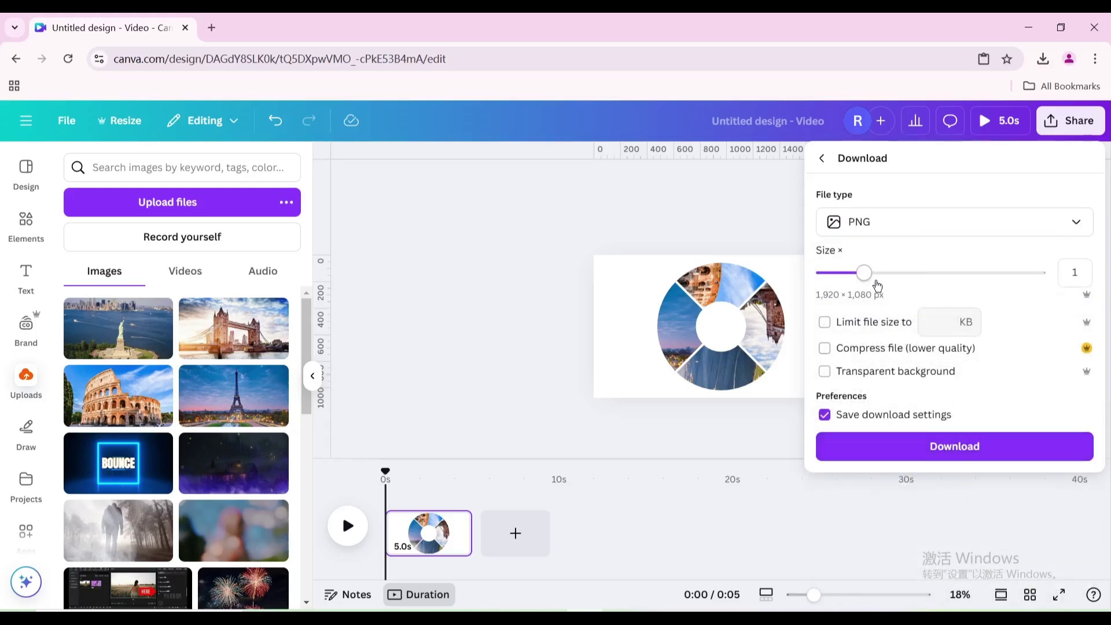
pyautogui.moveTo(981, 284); pyautogui.dragTo(987, 285)
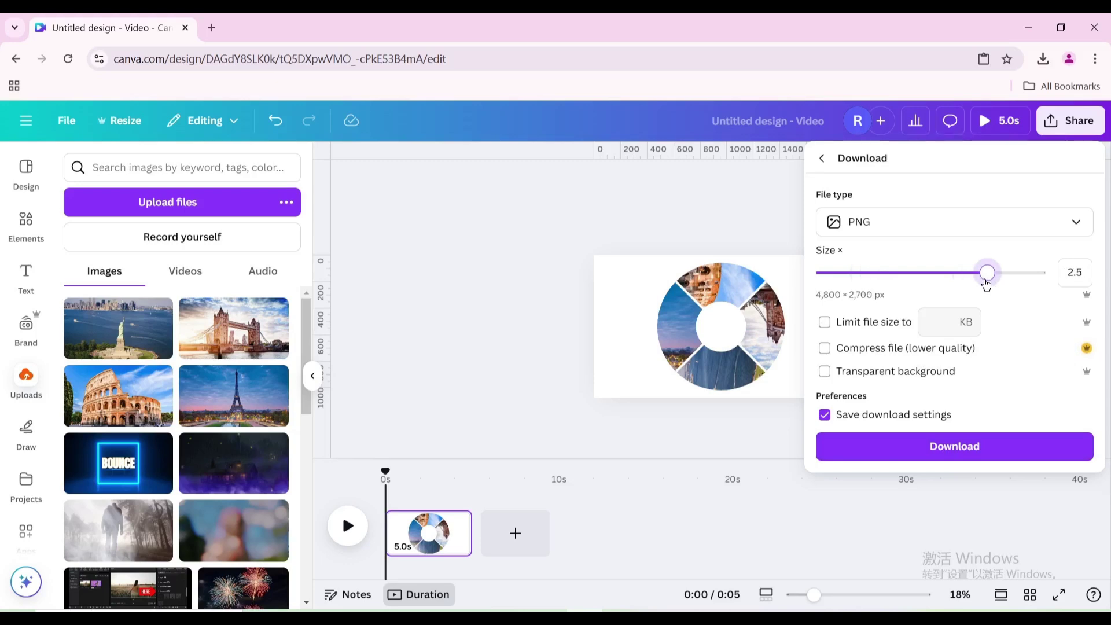
pyautogui.click(969, 456)
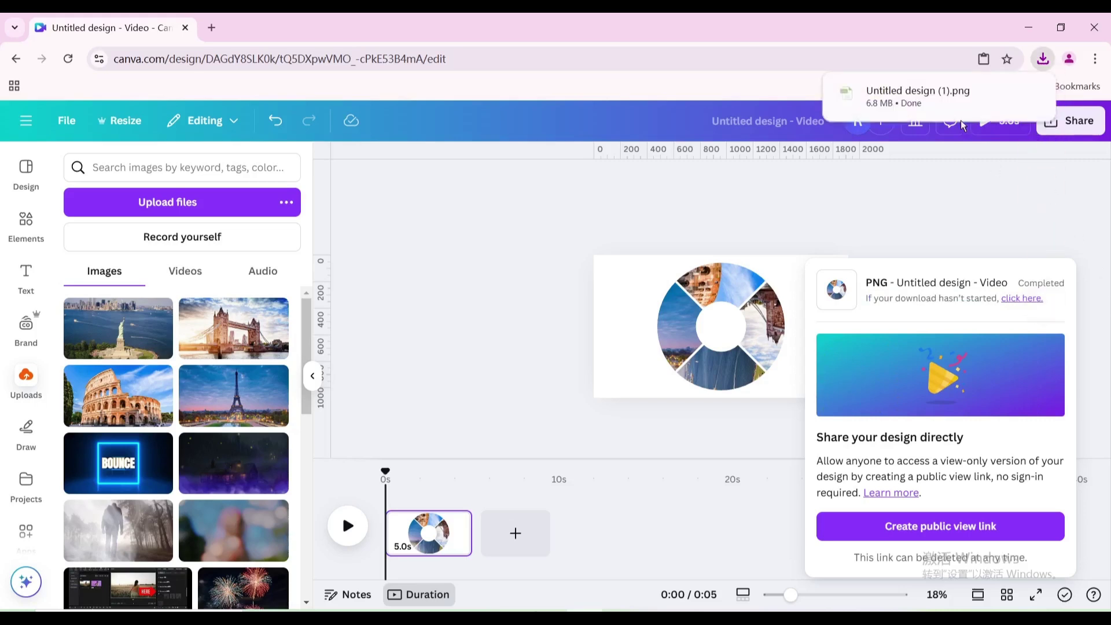
# Upload the exported ring PNG, delete the ring, and stretch the Statue of Liberty photo over the page.
pyautogui.moveTo(962, 125); pyautogui.dragTo(123, 388)
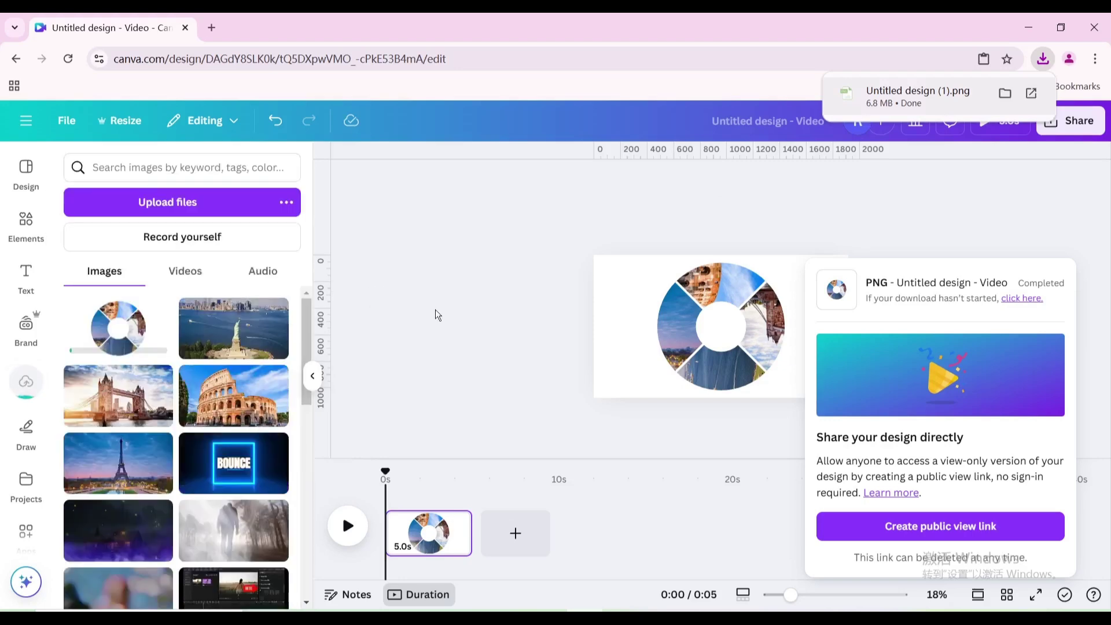
pyautogui.moveTo(519, 255); pyautogui.dragTo(800, 384)
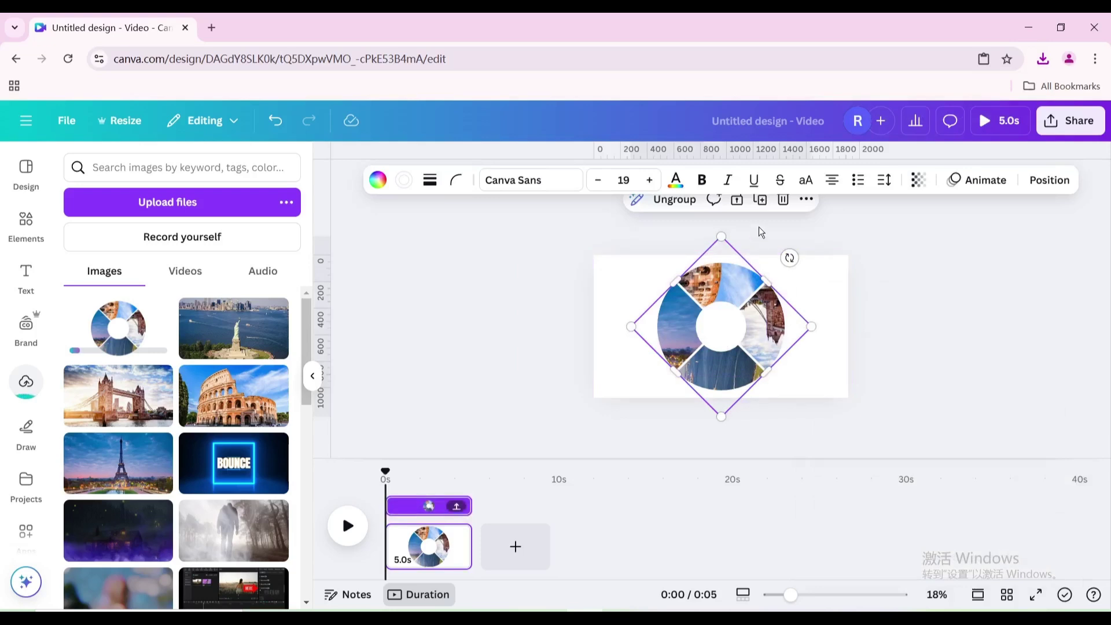
pyautogui.click(779, 204)
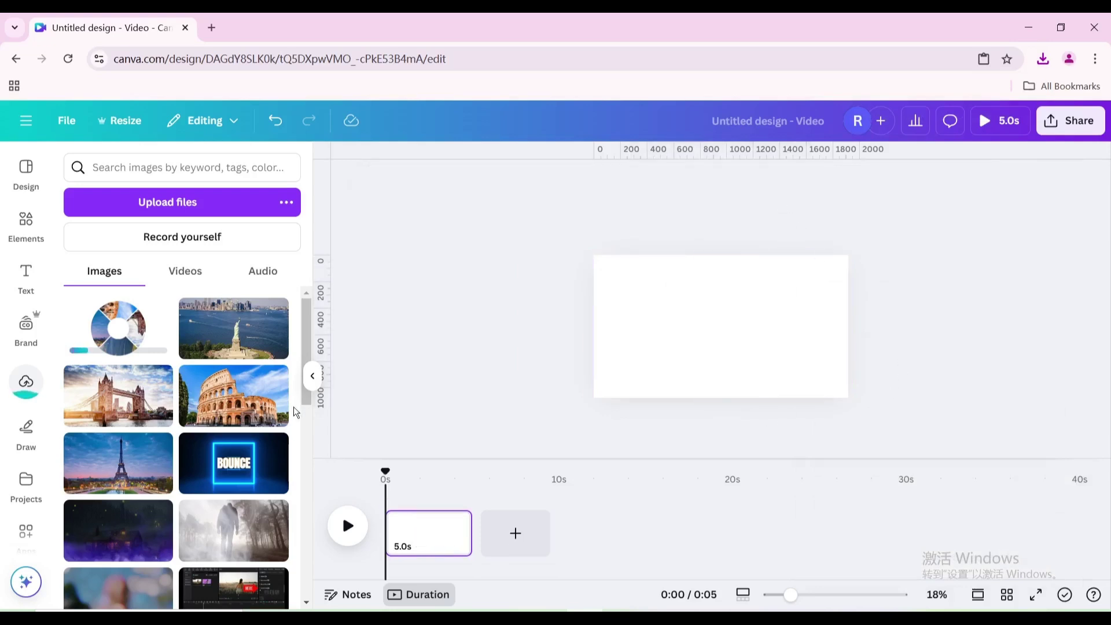
pyautogui.click(234, 328)
pyautogui.moveTo(681, 350); pyautogui.dragTo(650, 322)
pyautogui.moveTo(779, 360); pyautogui.dragTo(848, 398)
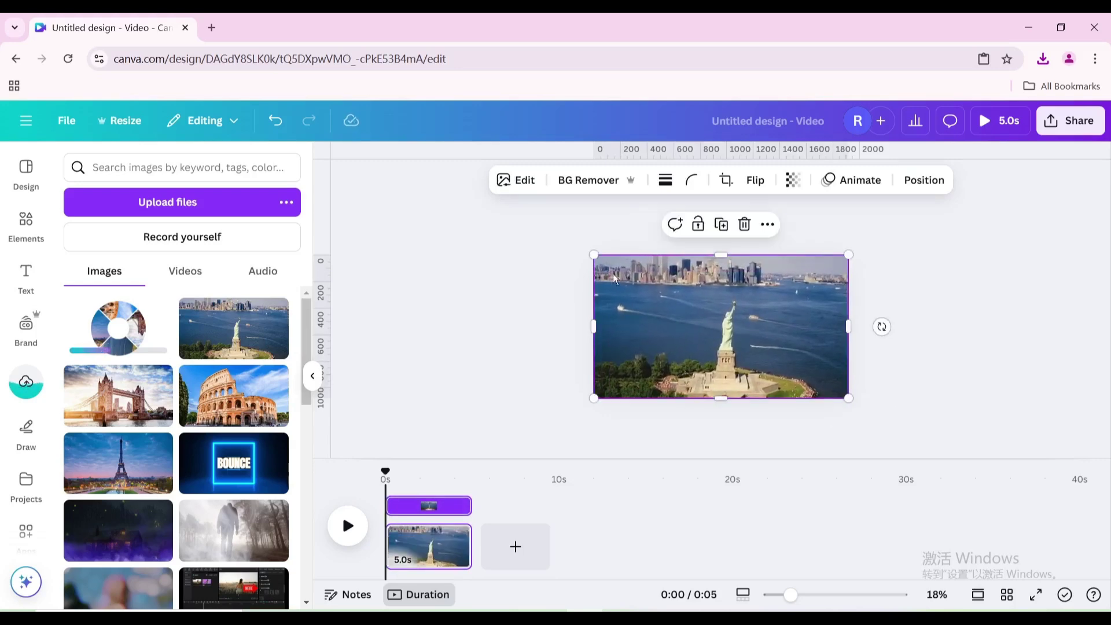
# Apply a whole-image blur at intensity 50 to the background photo.
pyautogui.click(508, 189)
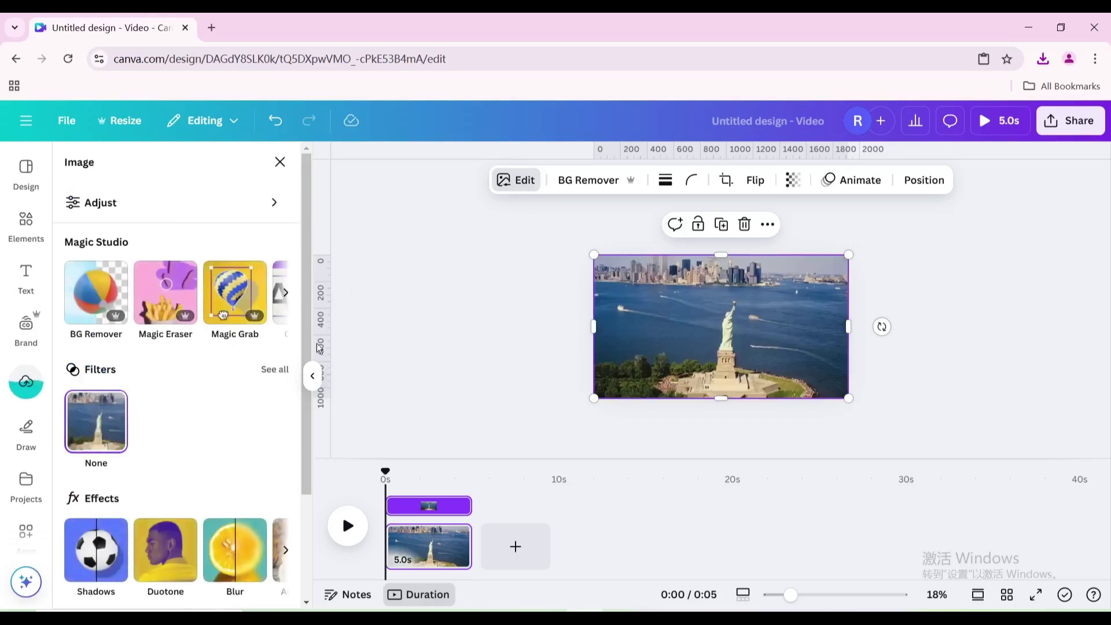
pyautogui.click(245, 531)
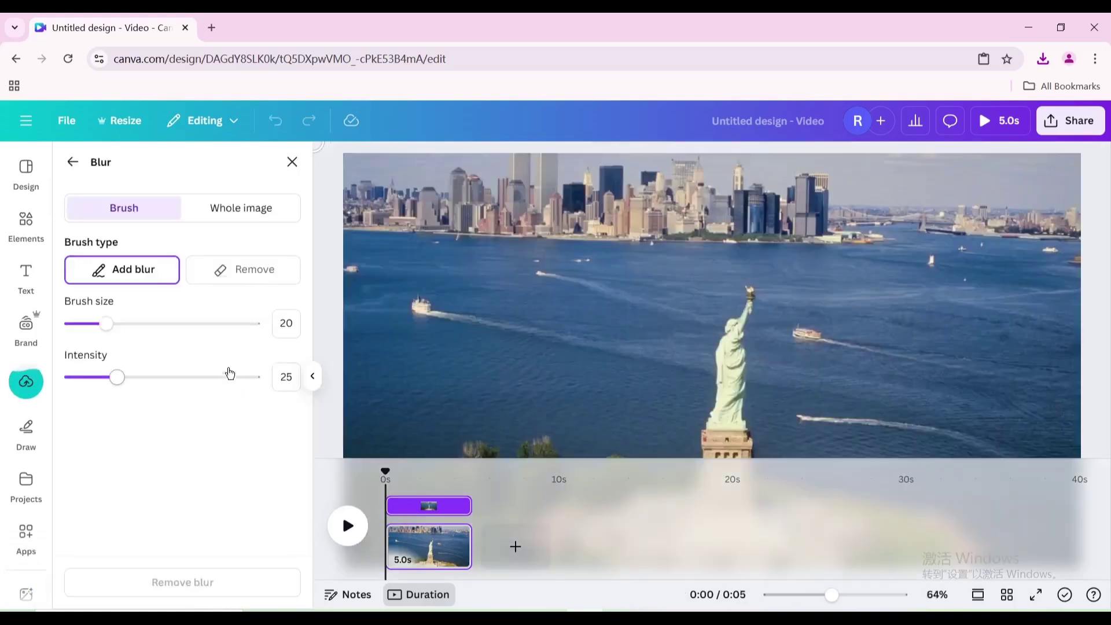
pyautogui.click(251, 214)
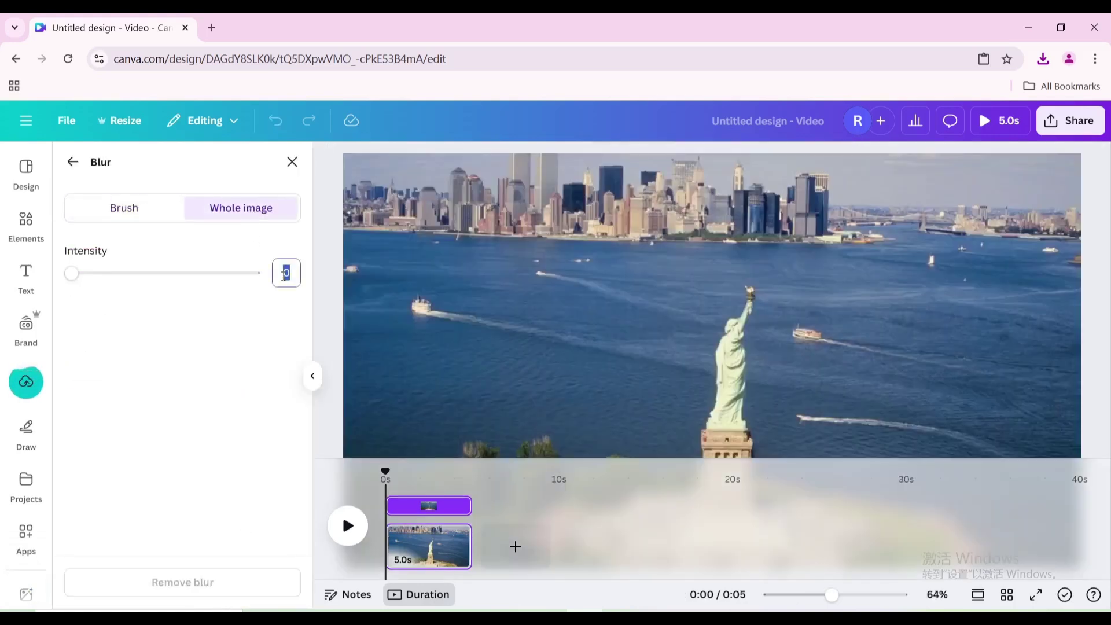
pyautogui.press('Return')
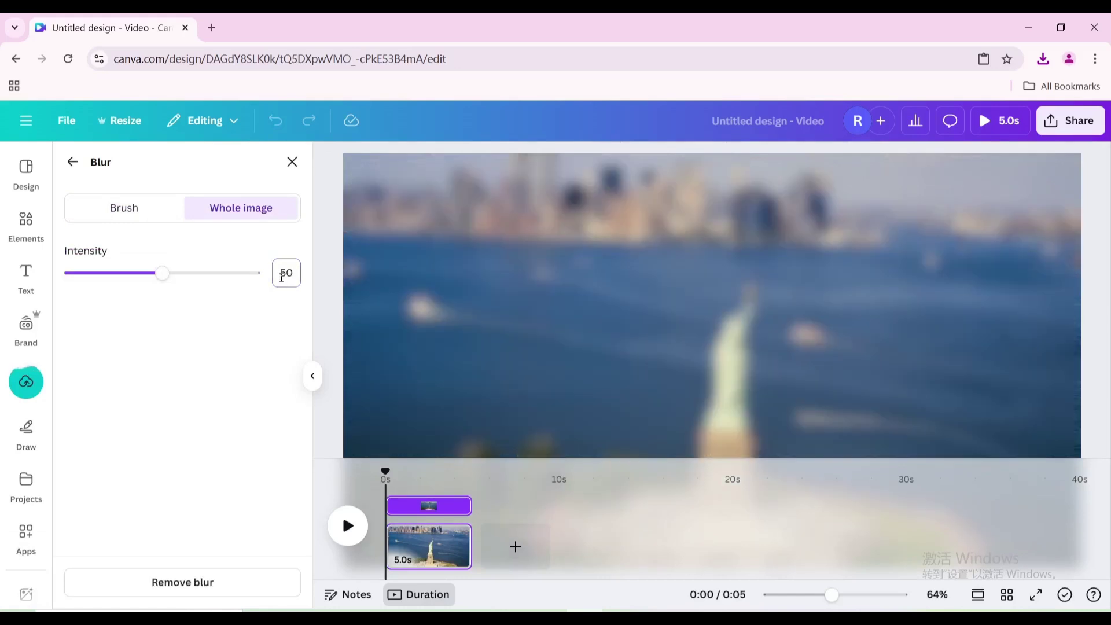
pyautogui.click(72, 162)
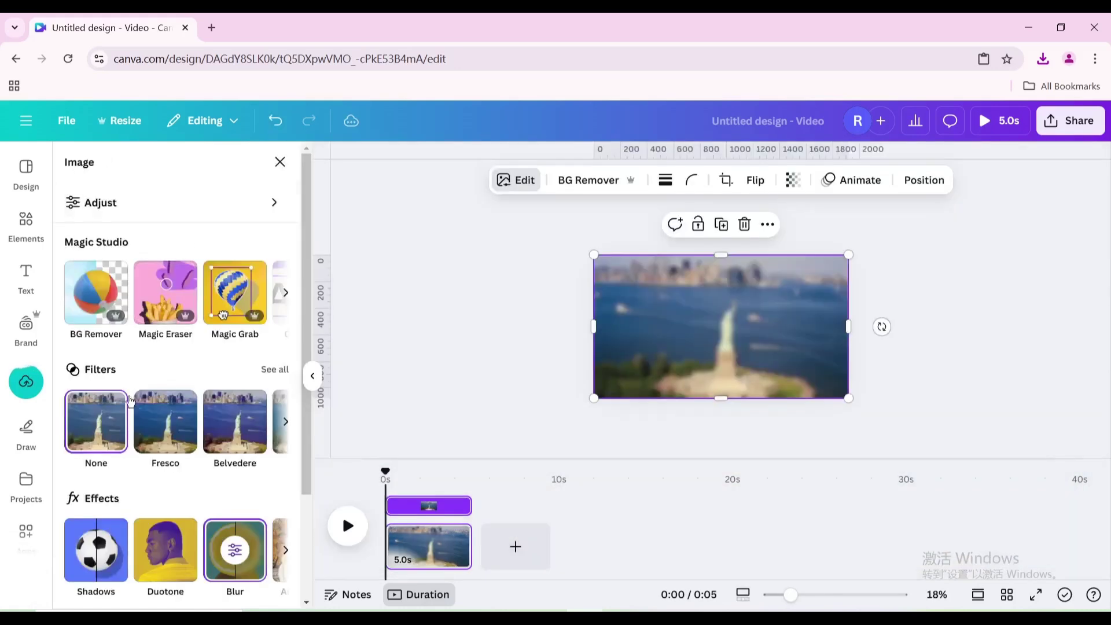
# Swap the background to Tower Bridge, then the Colosseum, blurring each at intensity 50.
pyautogui.click(26, 381)
pyautogui.moveTo(114, 406); pyautogui.dragTo(720, 347)
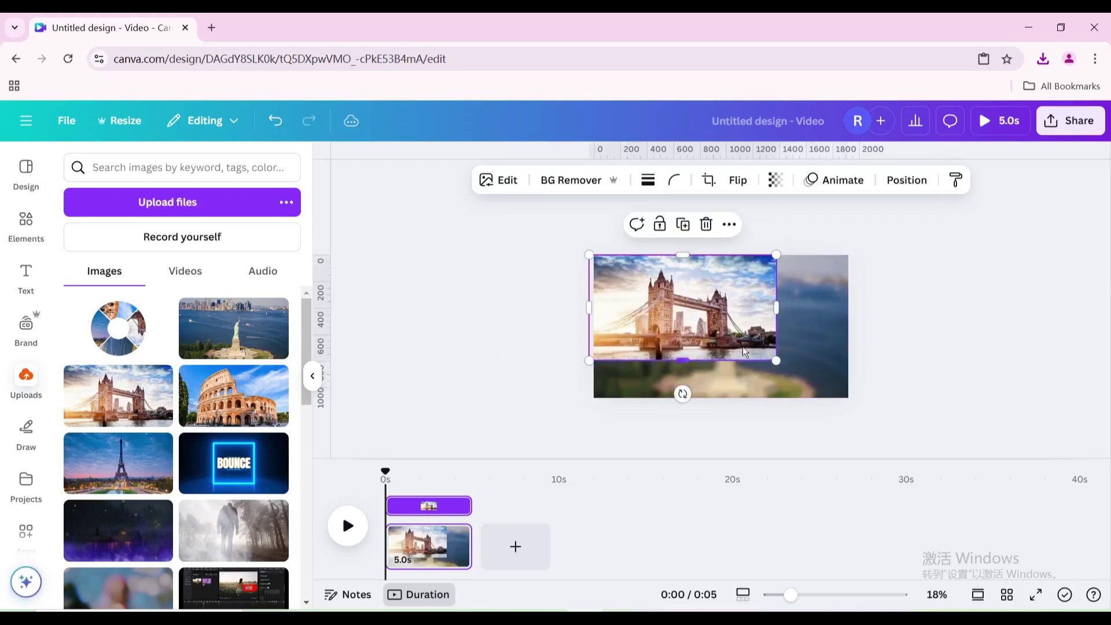
pyautogui.click(235, 541)
pyautogui.click(287, 273)
pyautogui.write('50')
pyautogui.press('Return')
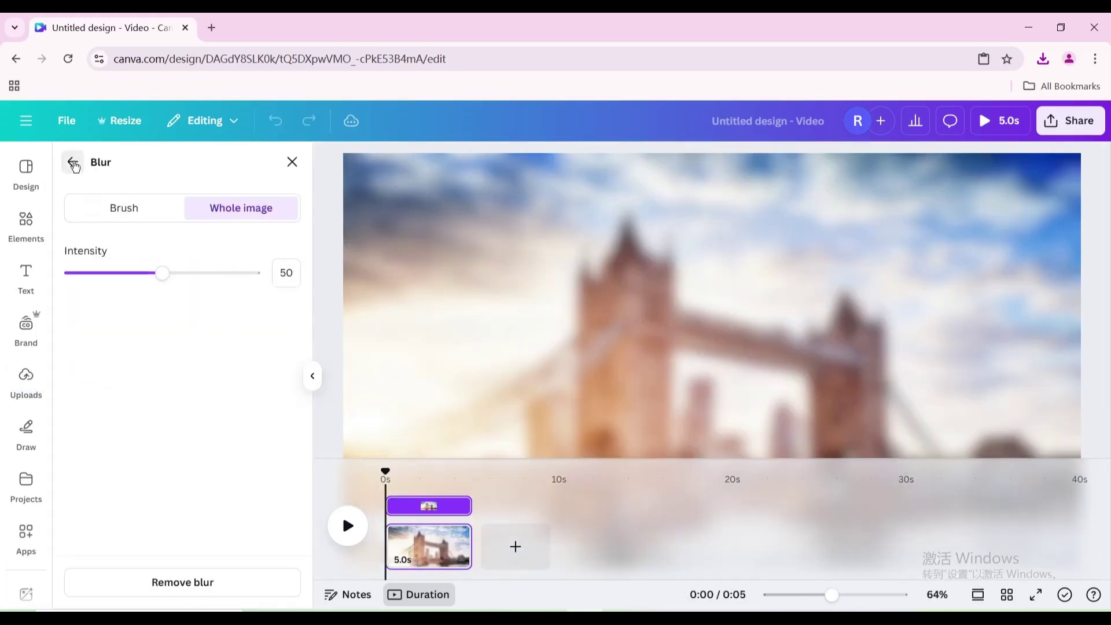
pyautogui.click(26, 381)
pyautogui.moveTo(233, 396); pyautogui.dragTo(739, 278)
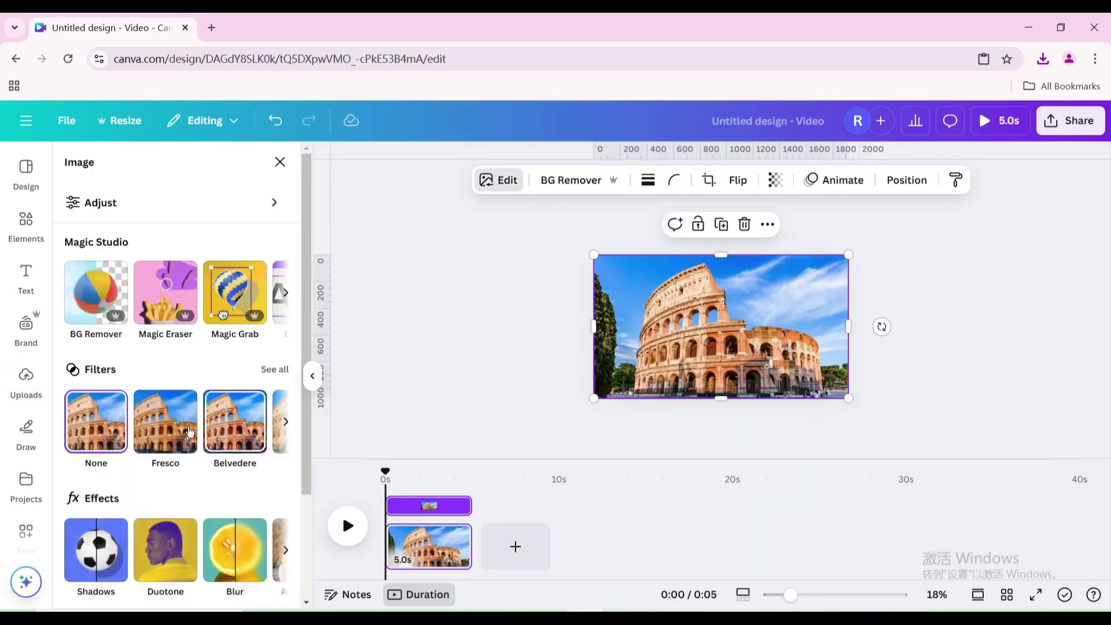
pyautogui.click(236, 544)
pyautogui.click(285, 273)
pyautogui.write('50')
pyautogui.press('Return')
# Swap to the Eiffel Tower photo with a 50 blur, then delete an extra Tower Bridge image.
pyautogui.click(26, 381)
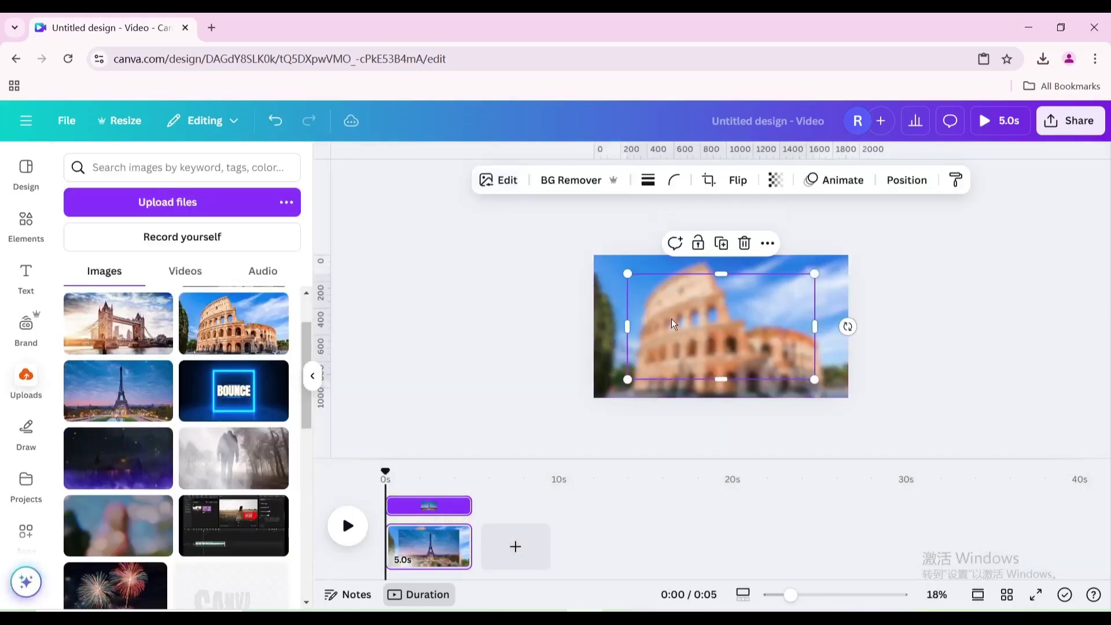
pyautogui.moveTo(118, 390); pyautogui.dragTo(723, 301)
pyautogui.click(497, 180)
pyautogui.click(235, 544)
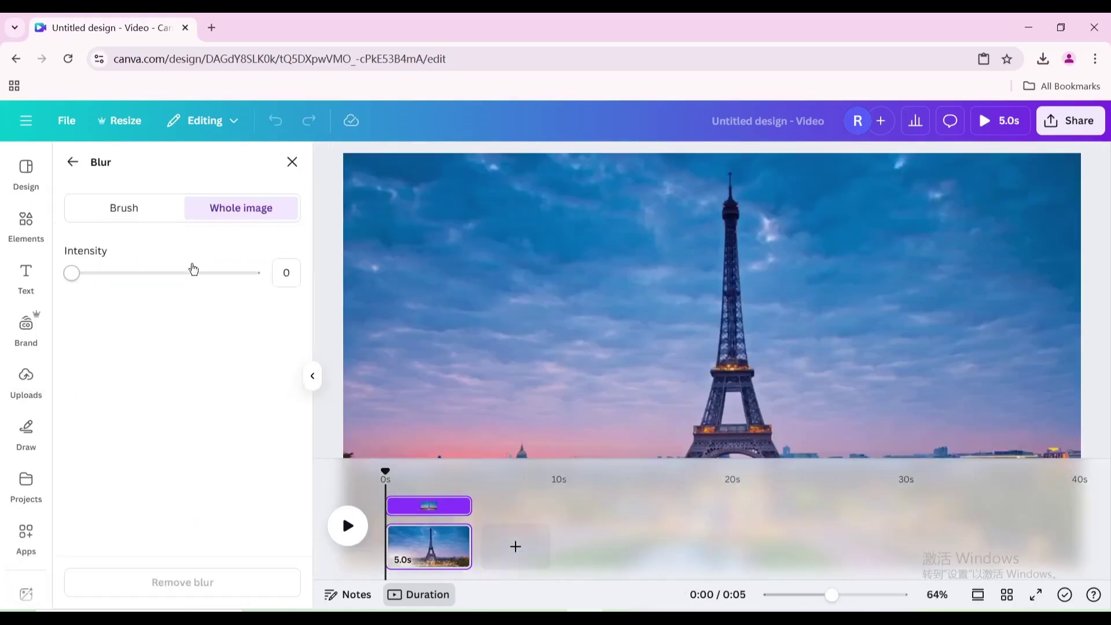
pyautogui.click(286, 273)
pyautogui.write('50')
pyautogui.press('Return')
pyautogui.click(74, 162)
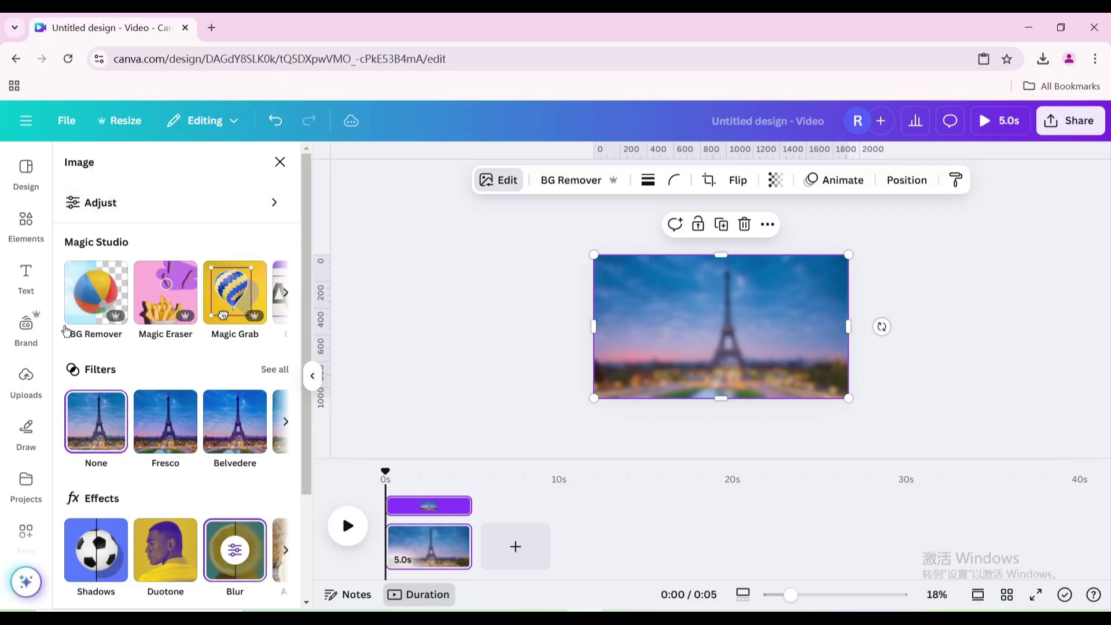
pyautogui.click(18, 384)
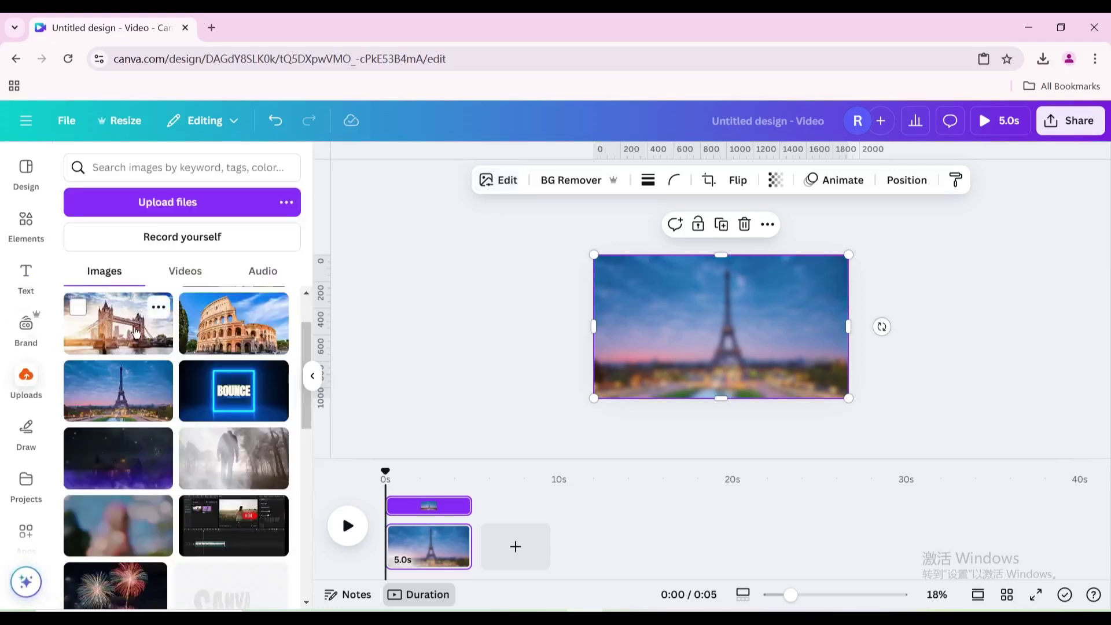
pyautogui.click(118, 323)
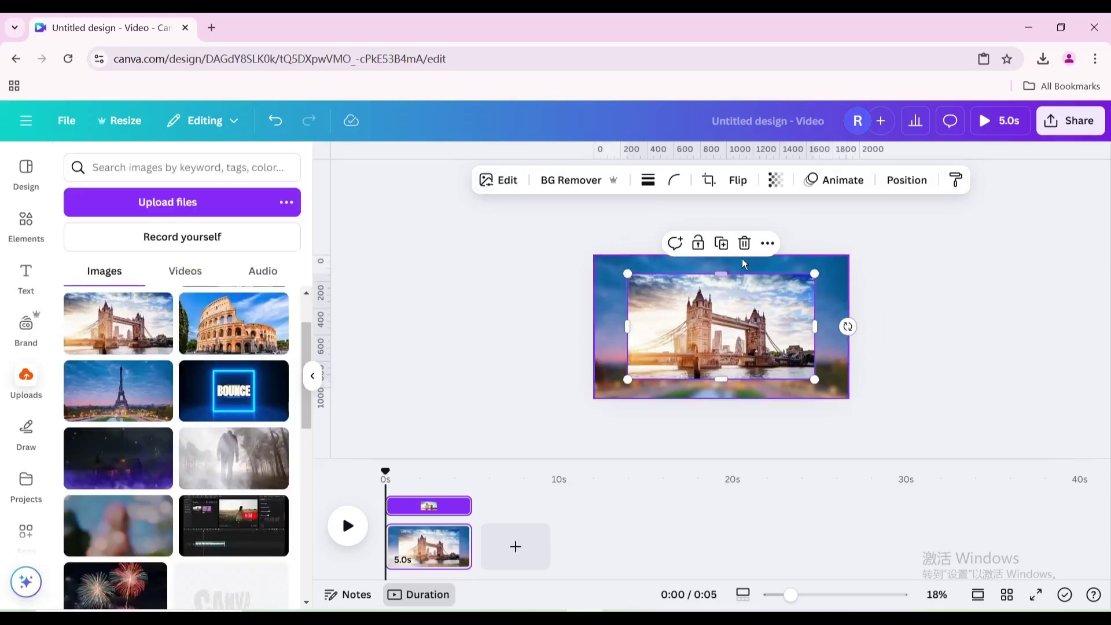
pyautogui.press('Delete')
# Place the circular collage PNG on the page and strip its backdrop with BG Remover.
pyautogui.click(118, 327)
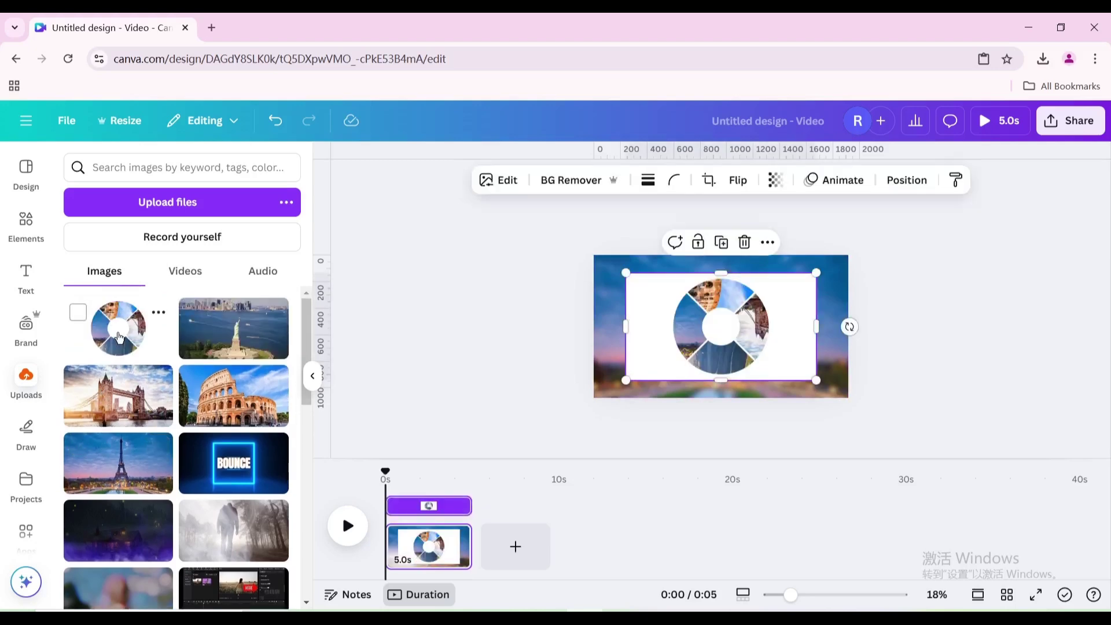
pyautogui.click(561, 182)
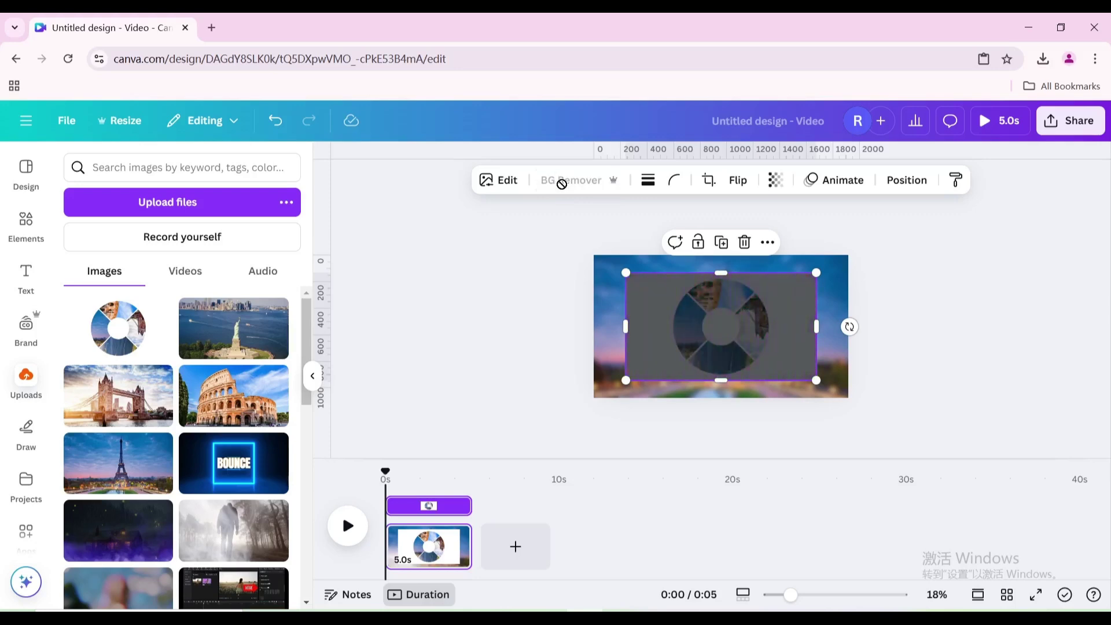
pyautogui.scroll(2, 607, 311)
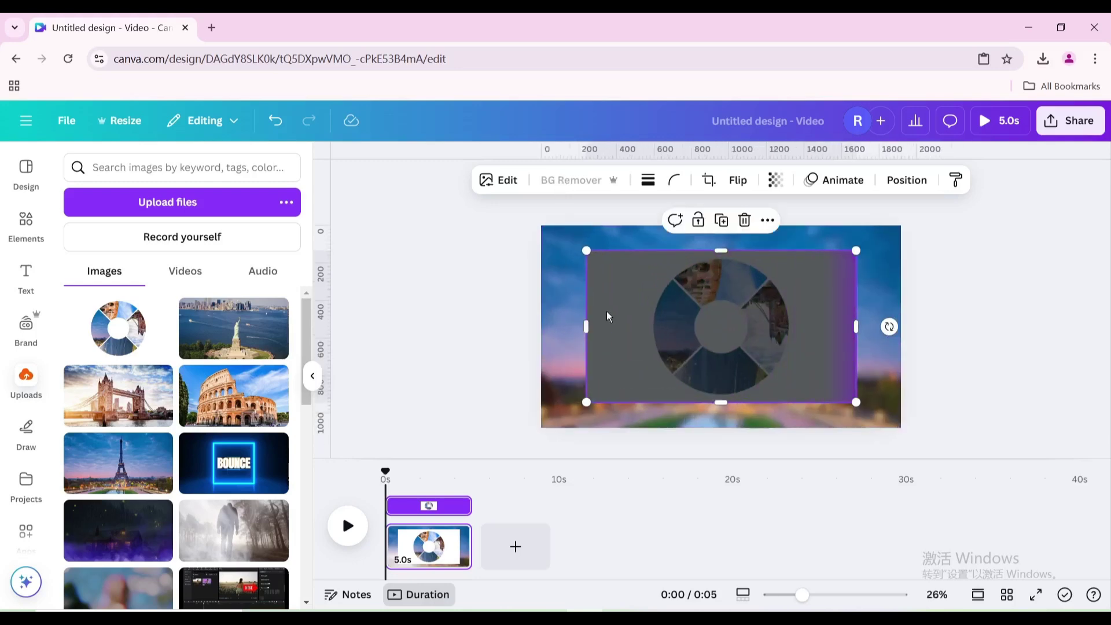
pyautogui.scroll(1, 606, 310)
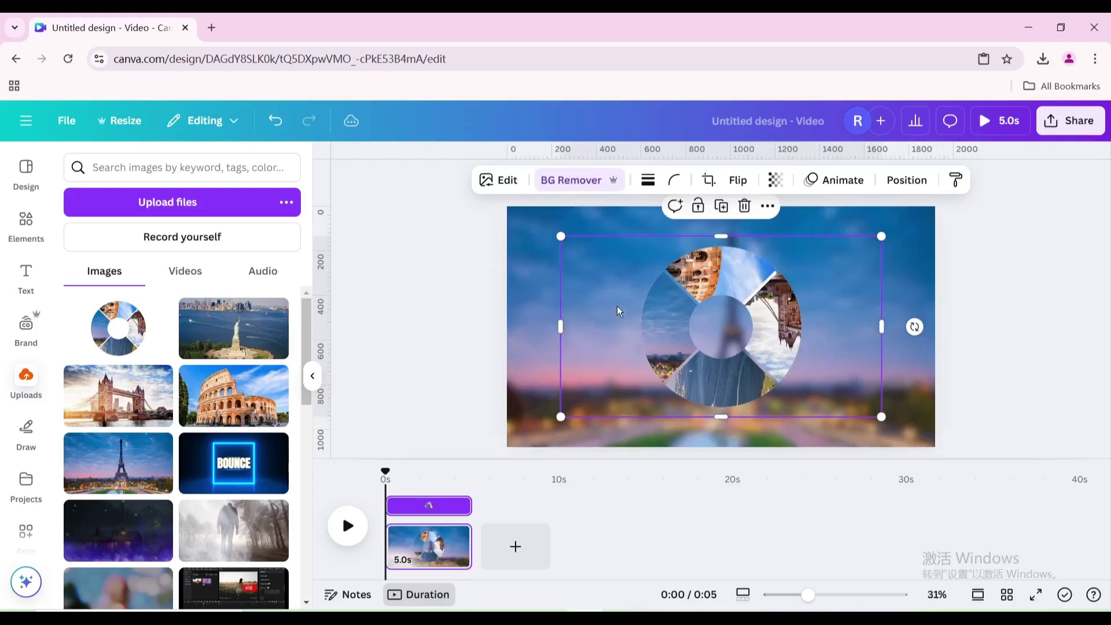
pyautogui.click(575, 184)
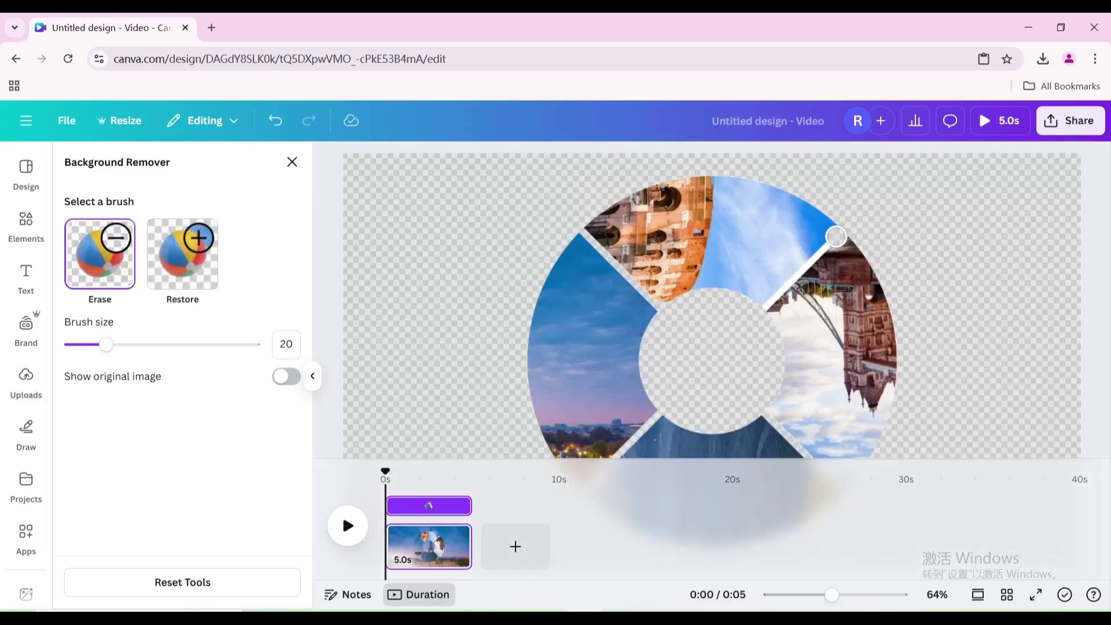
# Undo the stray erase and paint part of the collage back with the Restore brush.
pyautogui.click(275, 121)
pyautogui.click(178, 268)
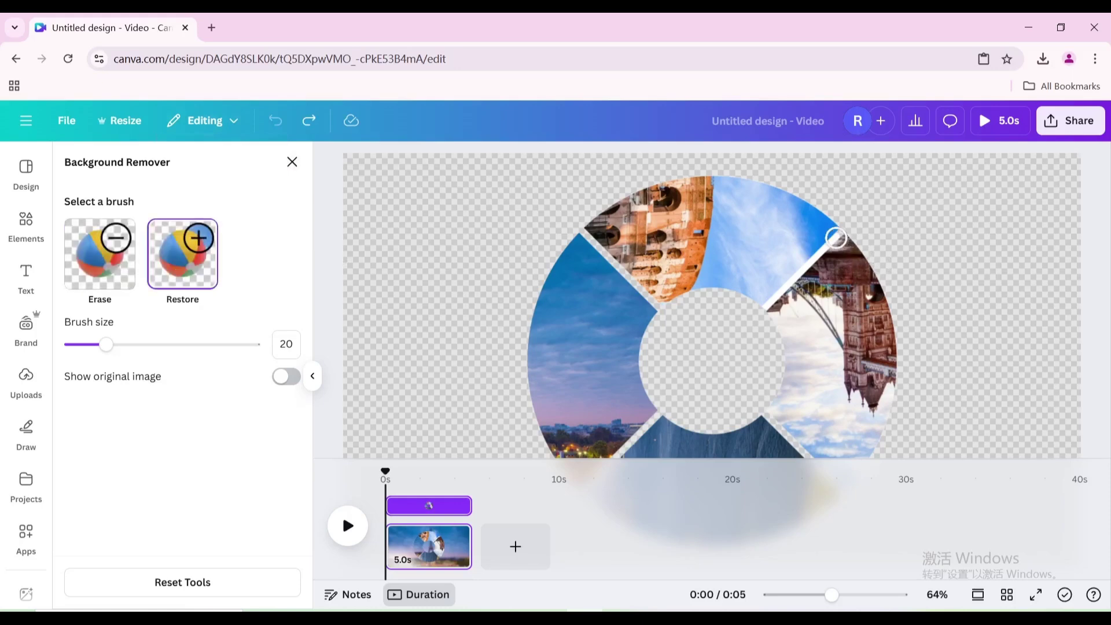
pyautogui.click(835, 243)
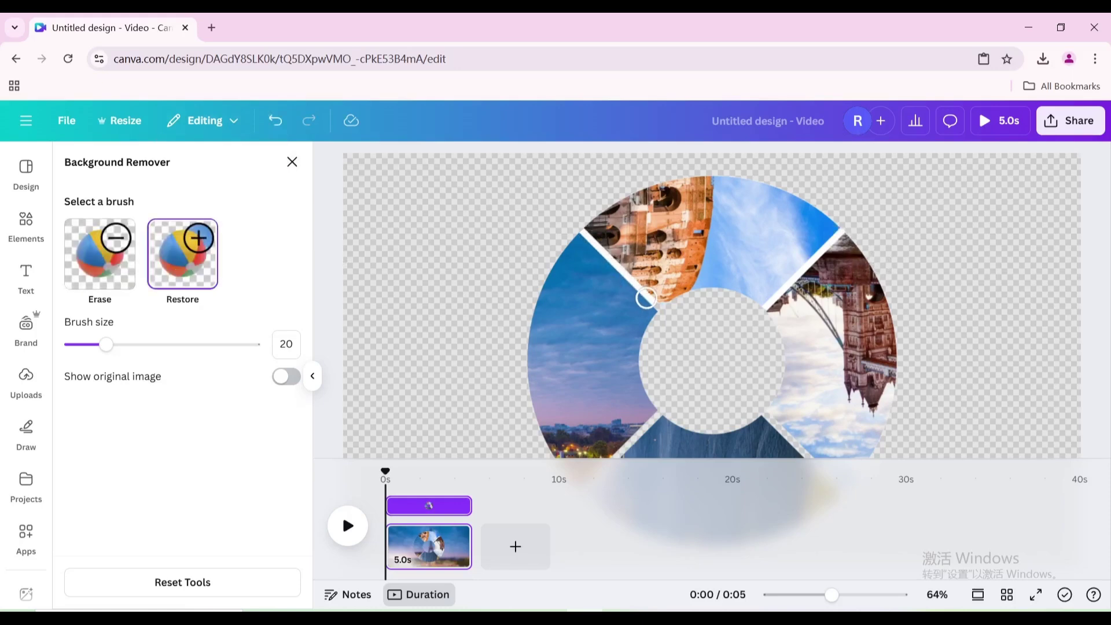
pyautogui.hotkey('ctrl', '-')
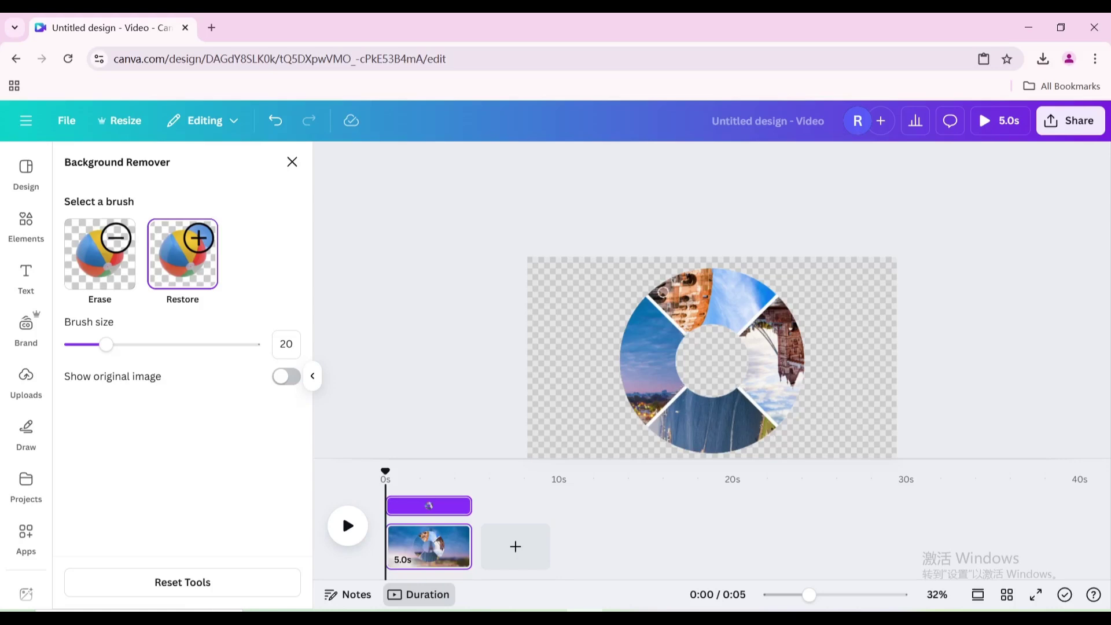
# Close the Background Remover and trim the ring image's sides in to about 823 × 810.
pyautogui.click(292, 162)
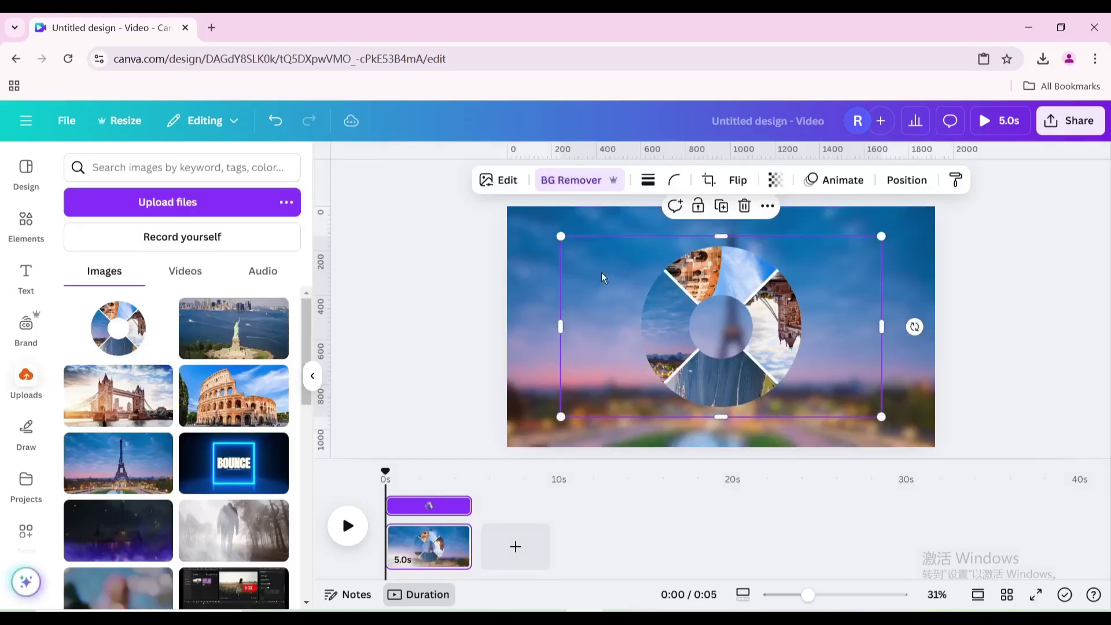
pyautogui.moveTo(603, 326); pyautogui.dragTo(633, 328)
pyautogui.moveTo(878, 328); pyautogui.dragTo(810, 331)
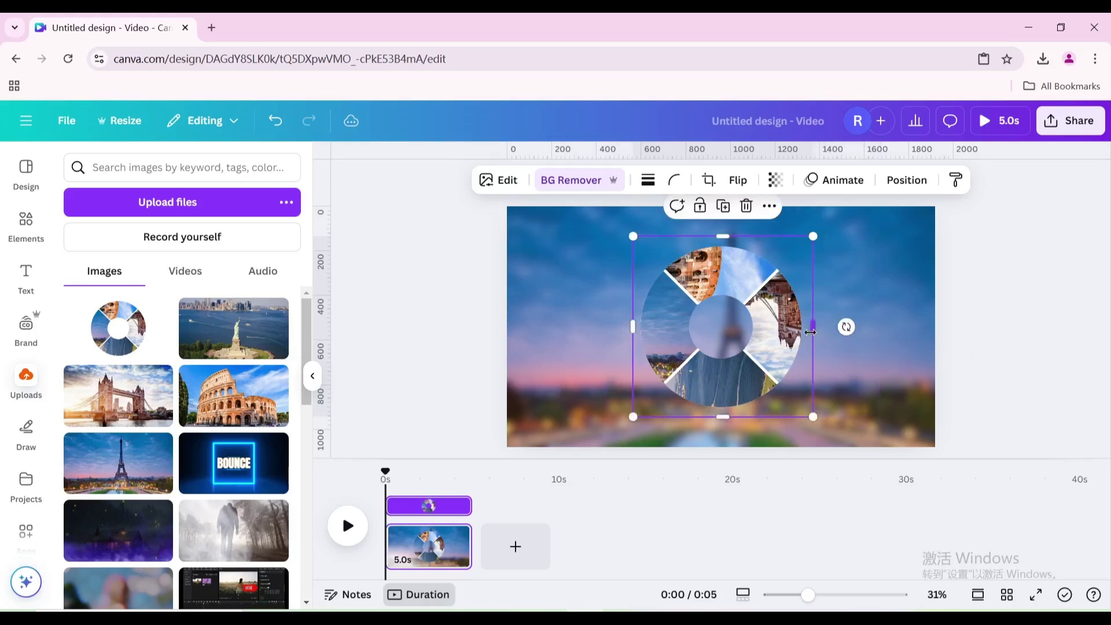
# Give the ring collage a Glow shadow with size 7 and intensity 97, then move it right.
pyautogui.click(509, 182)
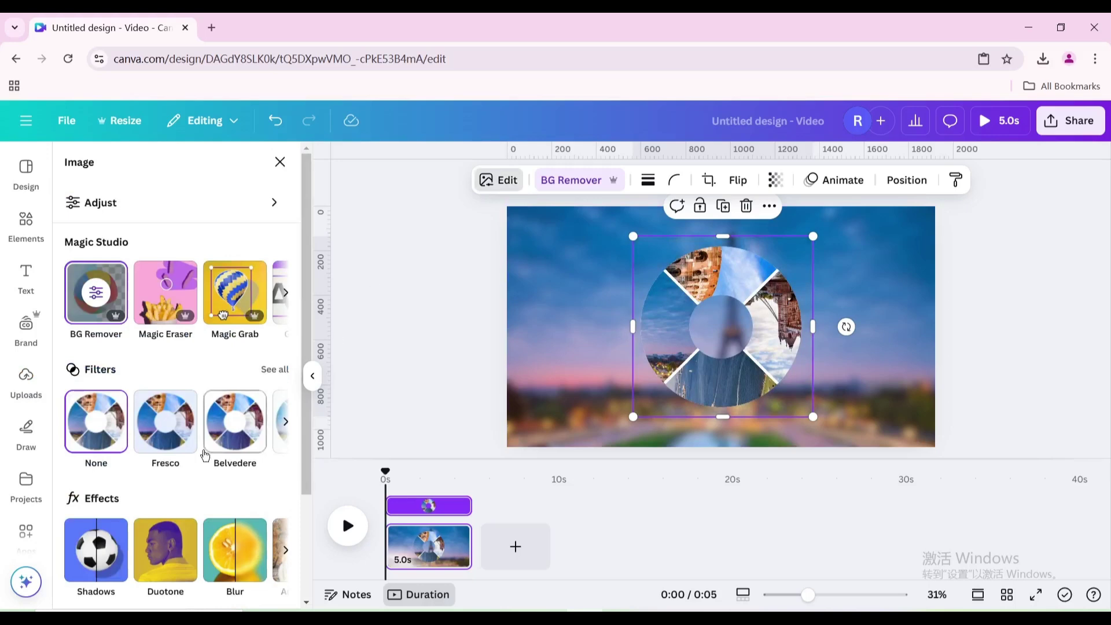
pyautogui.click(99, 538)
pyautogui.click(101, 345)
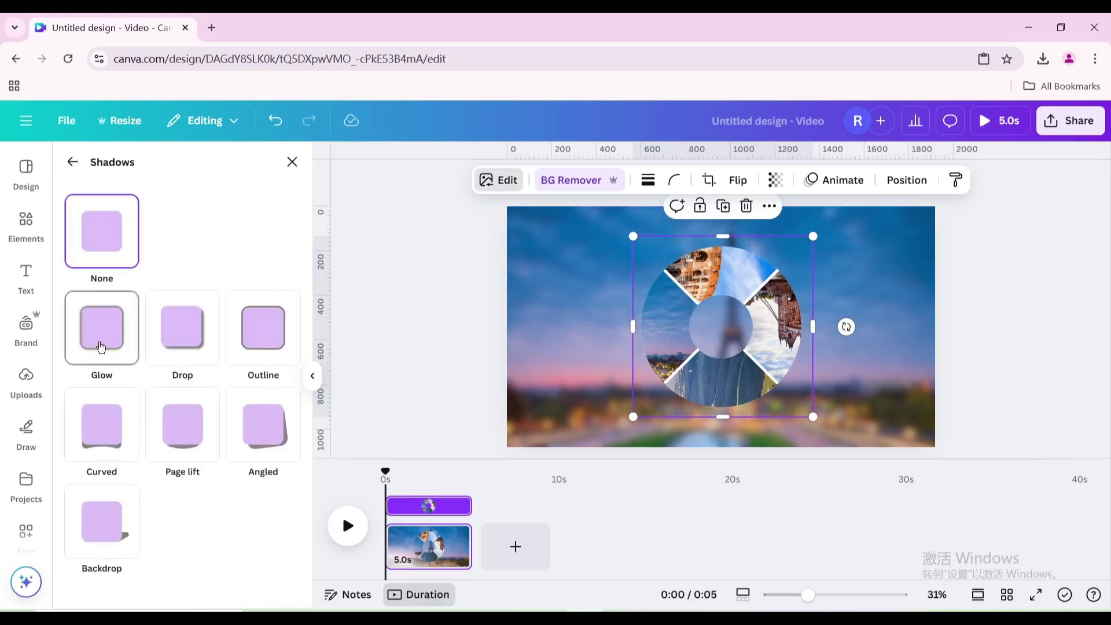
pyautogui.scroll(-3, 104, 353)
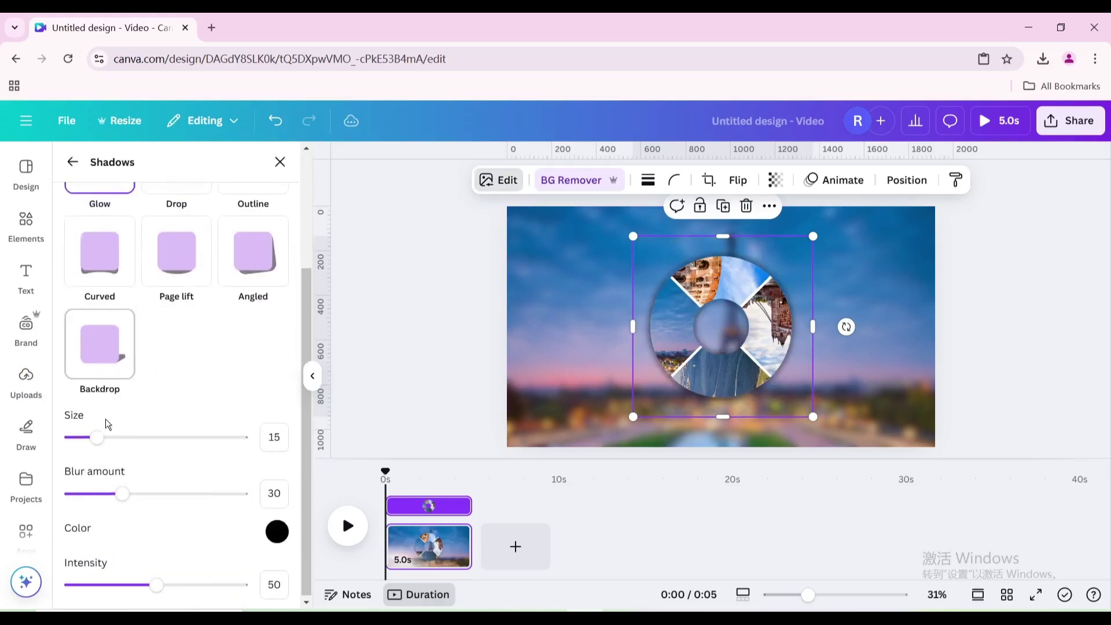
pyautogui.moveTo(99, 434); pyautogui.dragTo(85, 437)
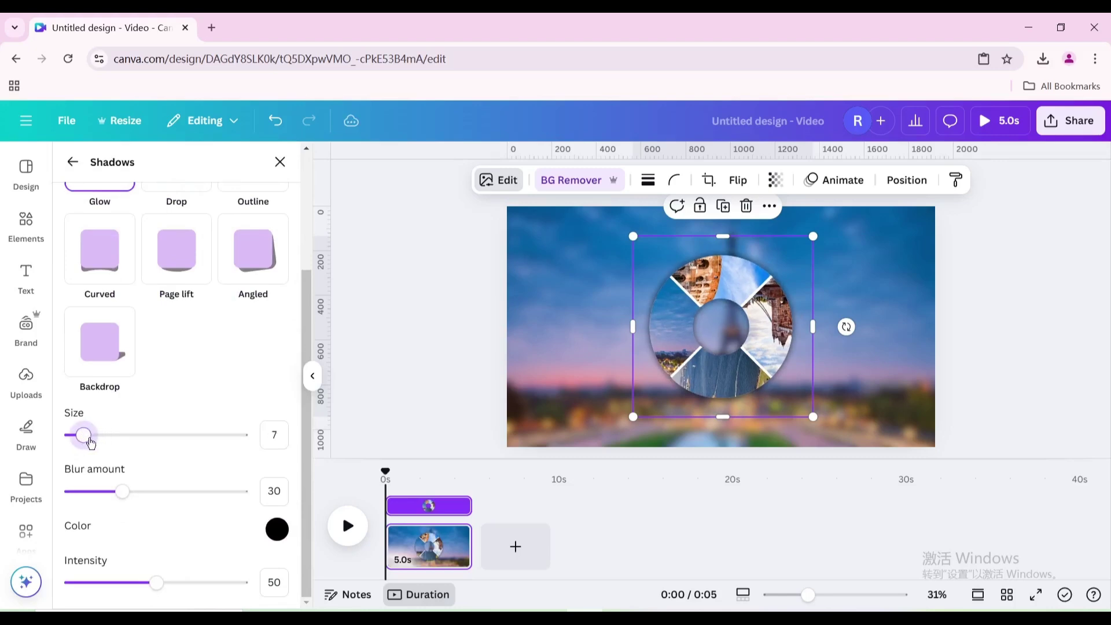
pyautogui.moveTo(156, 583); pyautogui.dragTo(237, 586)
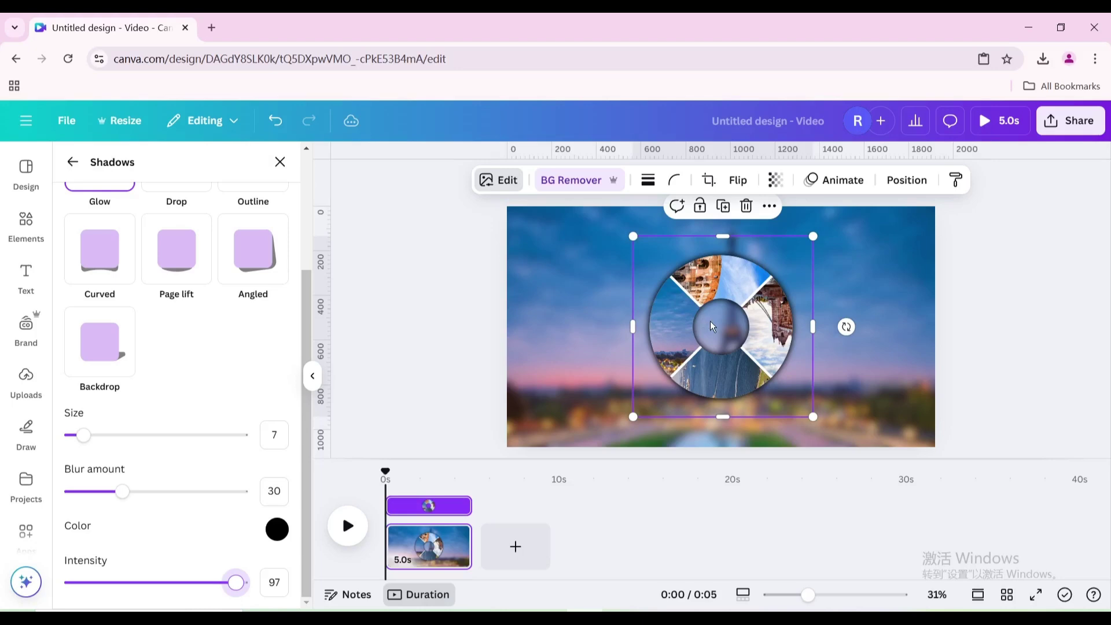
pyautogui.moveTo(710, 320); pyautogui.dragTo(880, 342)
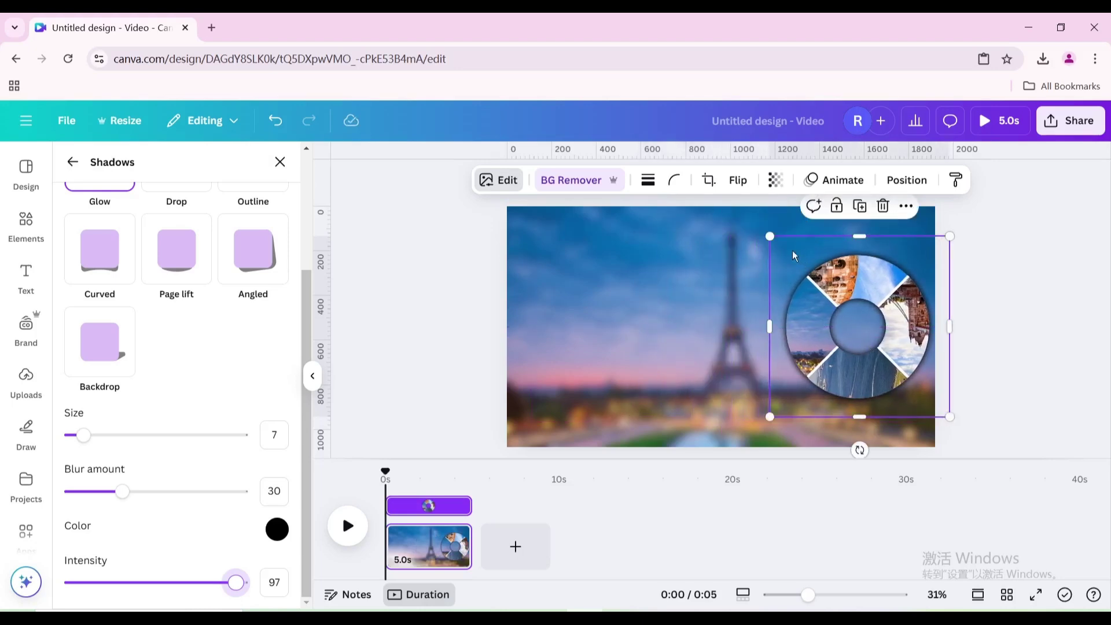
# Scale the glowing ring up to about 1,837 × 1,843 so it overhangs the right edge.
pyautogui.moveTo(715, 210); pyautogui.dragTo(709, 202)
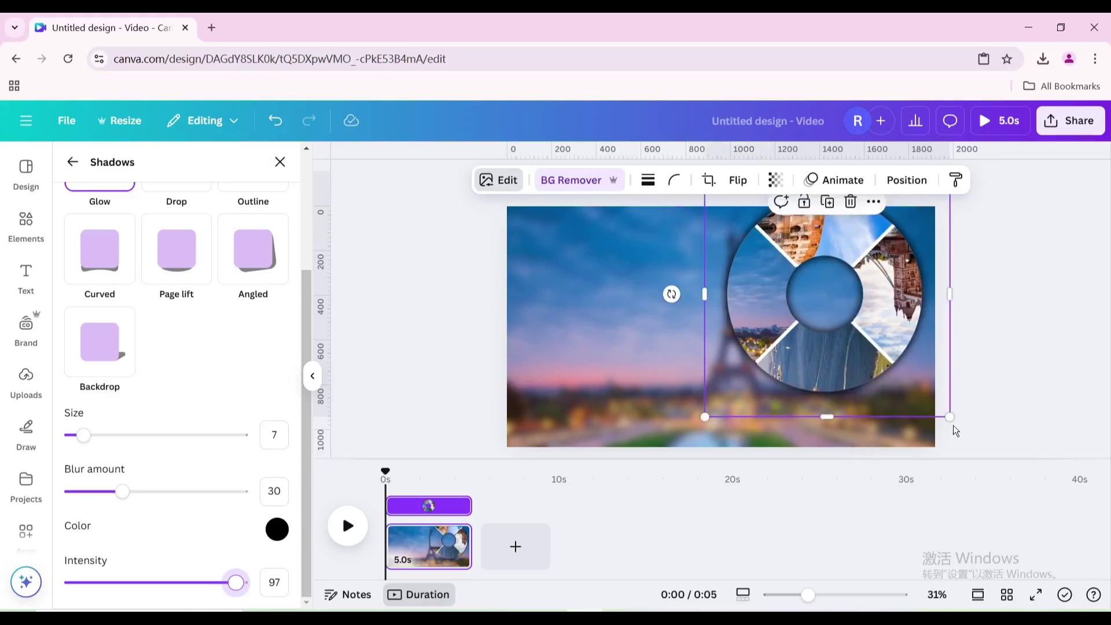
pyautogui.moveTo(952, 427); pyautogui.dragTo(1051, 506)
pyautogui.scroll(-3, 909, 395)
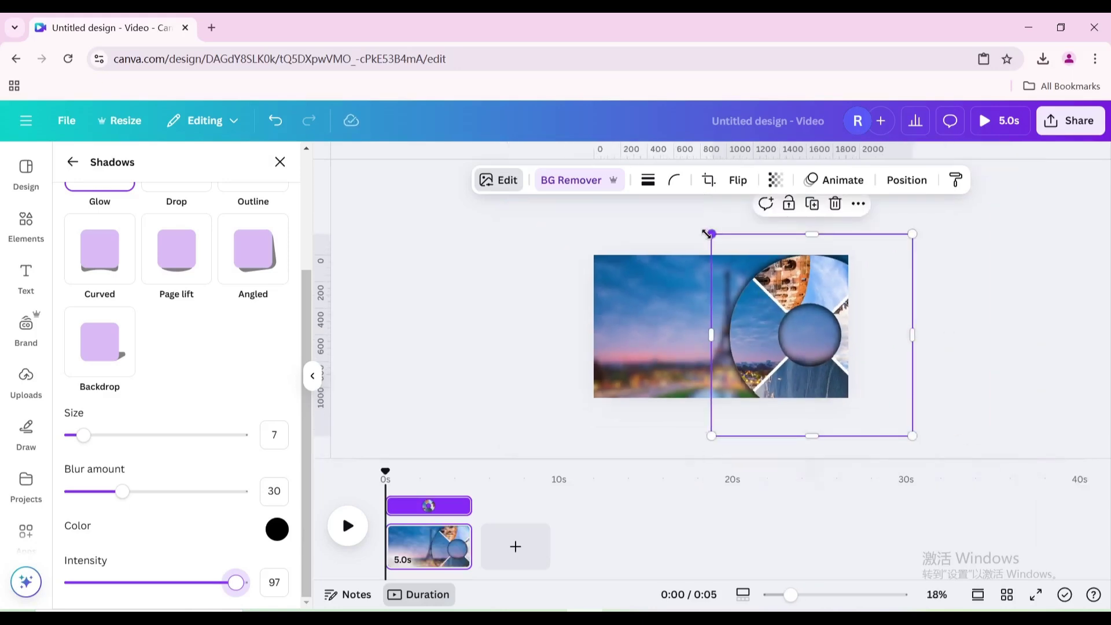
pyautogui.moveTo(707, 234); pyautogui.dragTo(686, 220)
pyautogui.moveTo(913, 435)
pyautogui.mouseDown()
pyautogui.moveTo(935, 459)
pyautogui.moveTo(925, 449)
pyautogui.mouseUp()
pyautogui.moveTo(777, 326); pyautogui.dragTo(817, 321)
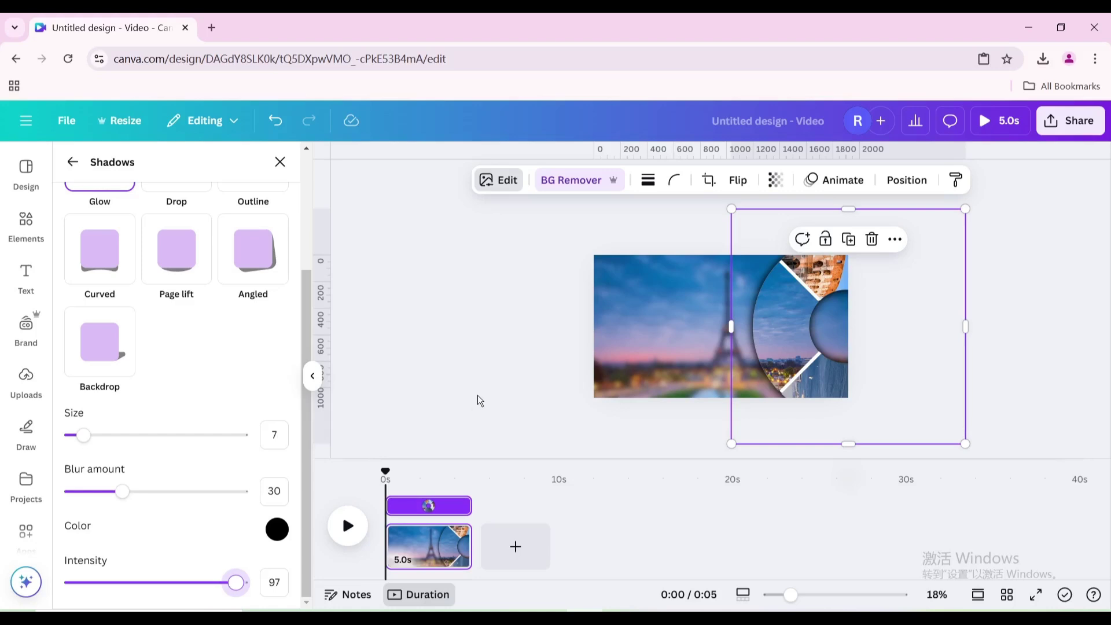
# Add a second page and place the gradient graphic found by an Elements search for 'shadow'.
pyautogui.click(499, 547)
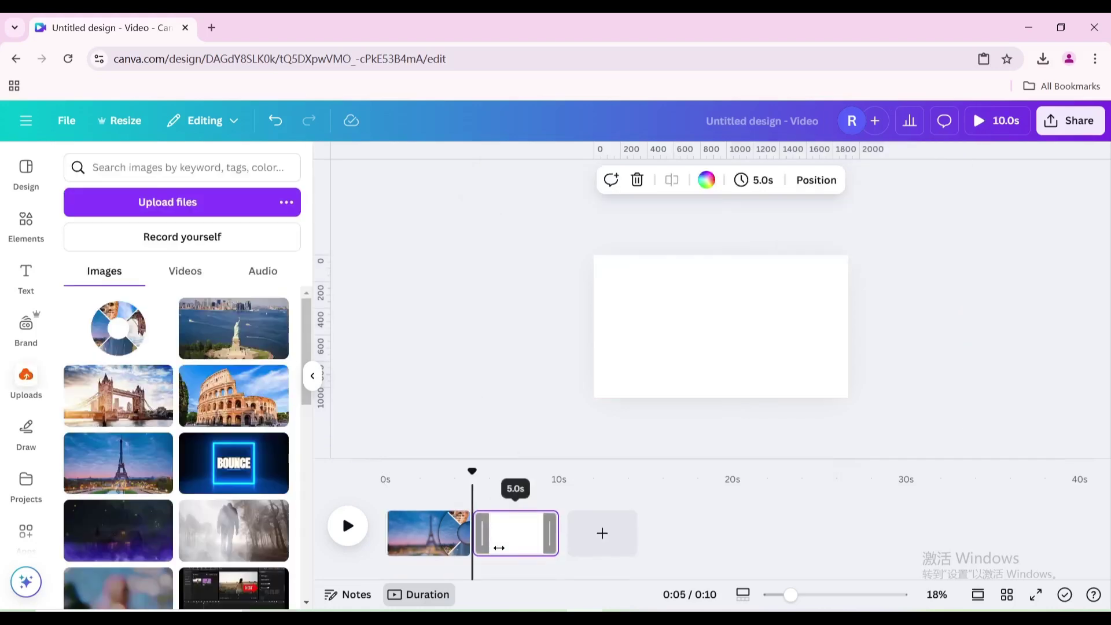
pyautogui.click(26, 220)
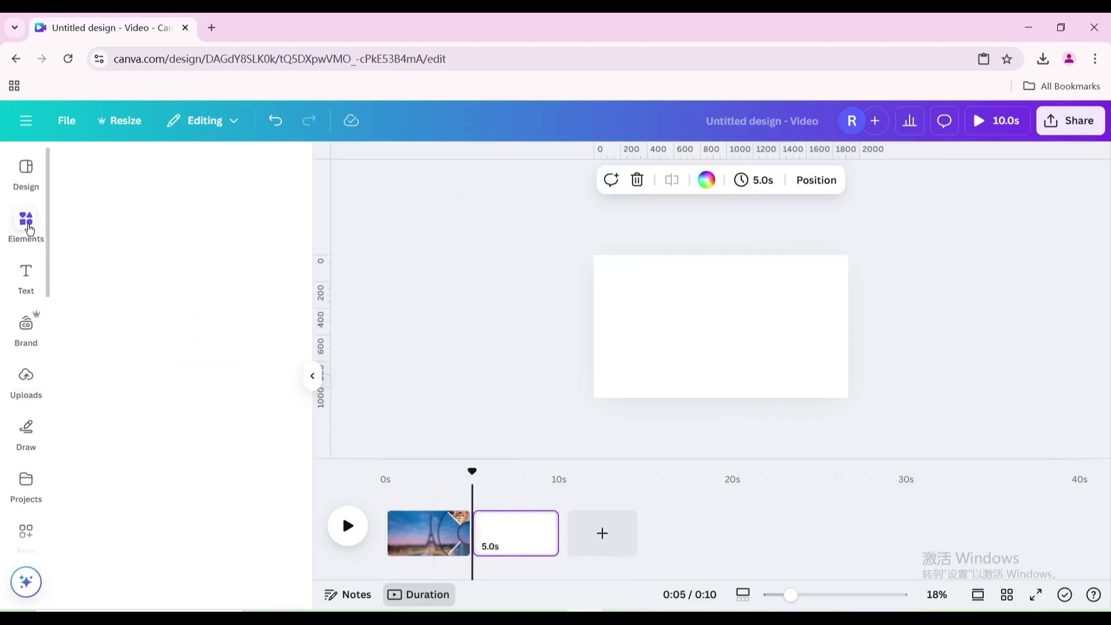
pyautogui.click(127, 169)
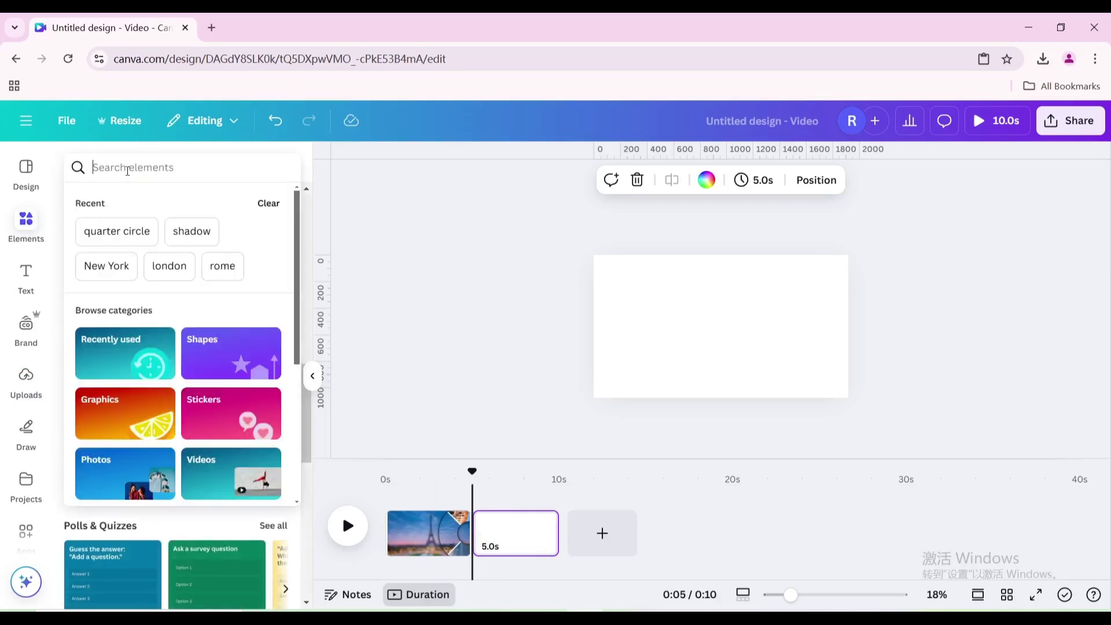
pyautogui.click(191, 231)
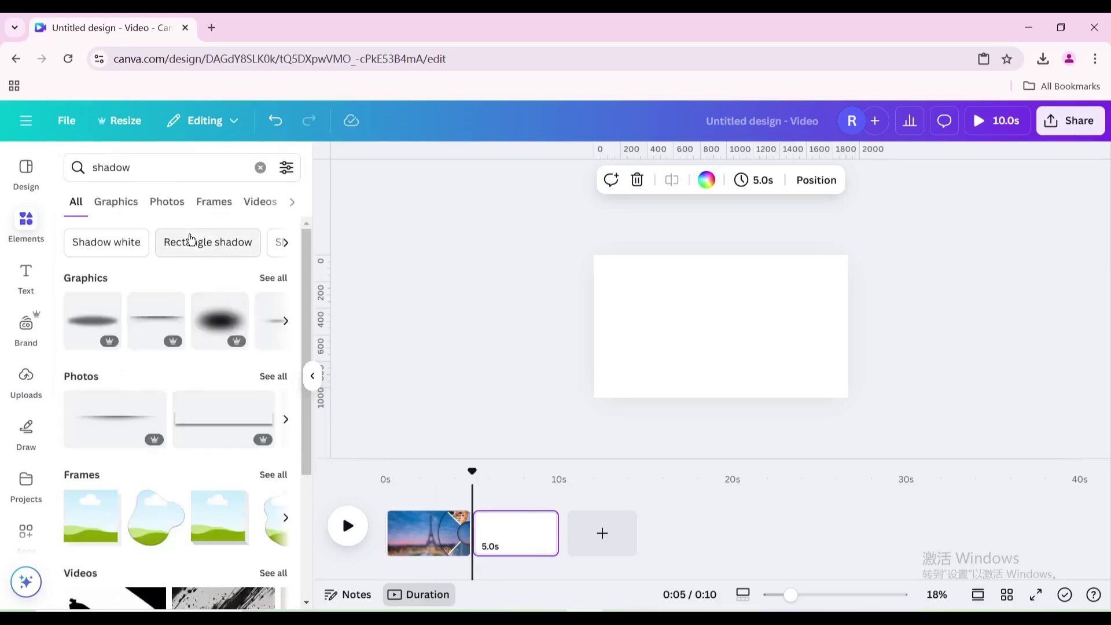
pyautogui.click(114, 203)
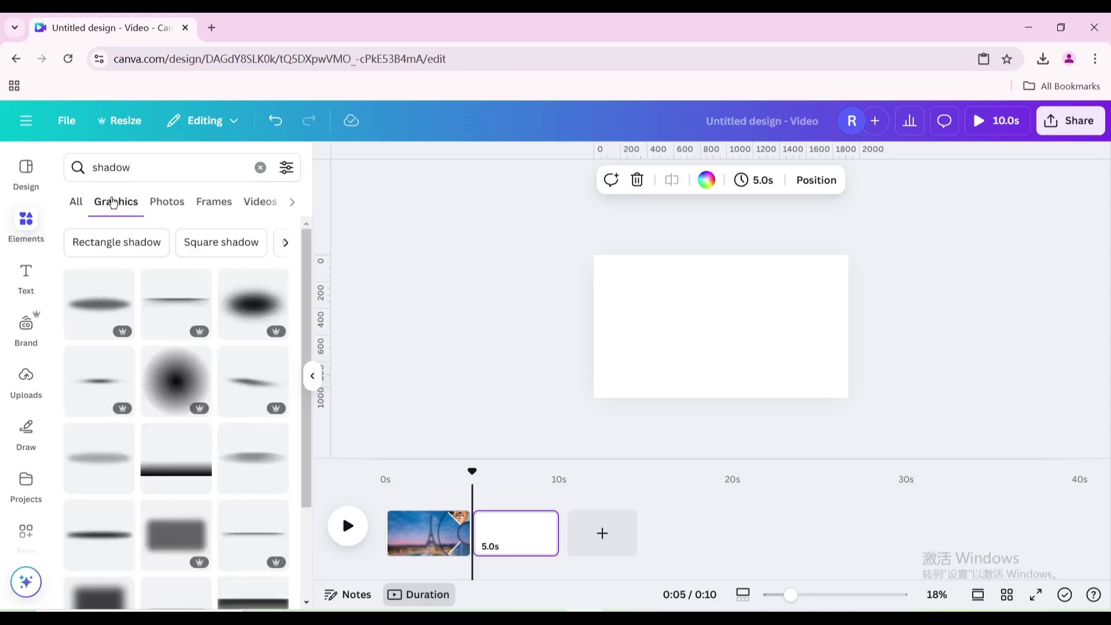
pyautogui.scroll(-5, 191, 370)
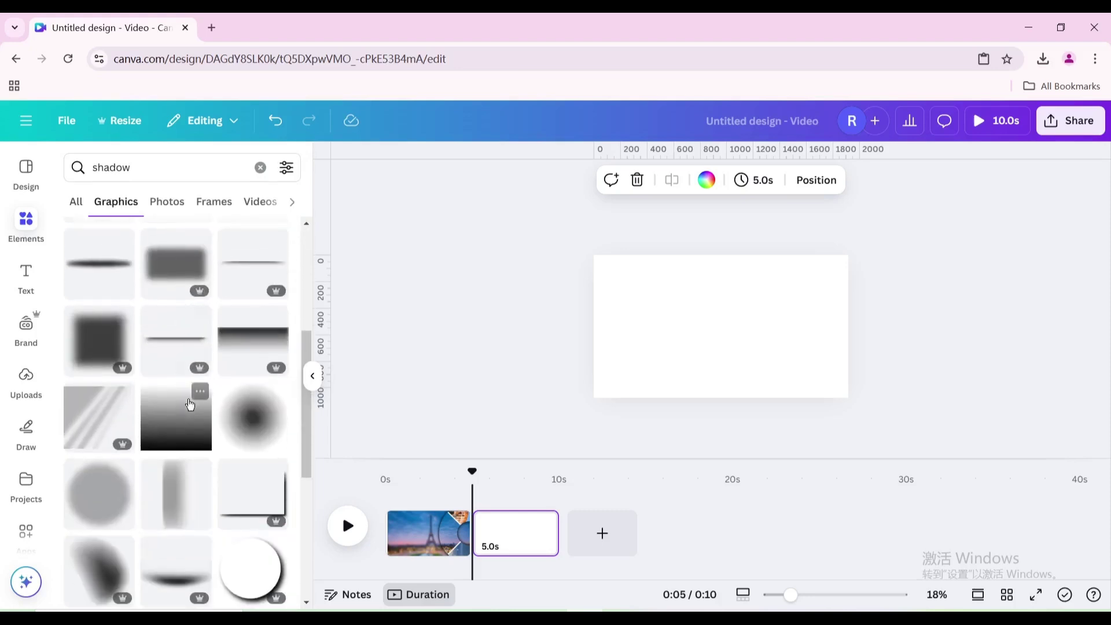
pyautogui.click(179, 425)
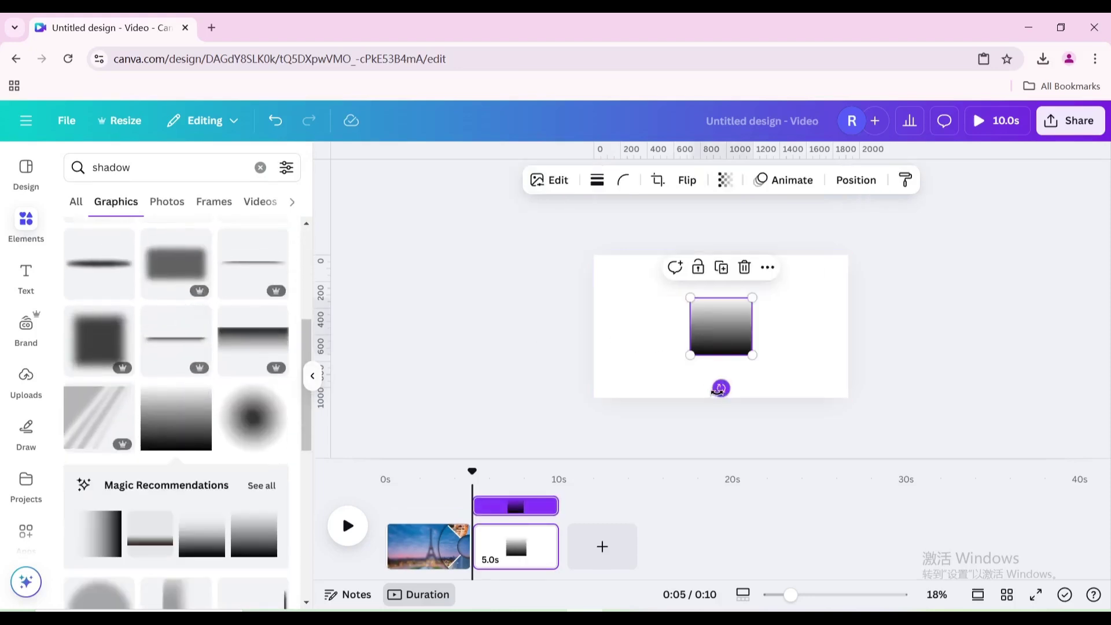
# Rotate the black-to-white gradient and enlarge it over the page's left half.
pyautogui.moveTo(720, 389); pyautogui.dragTo(628, 282)
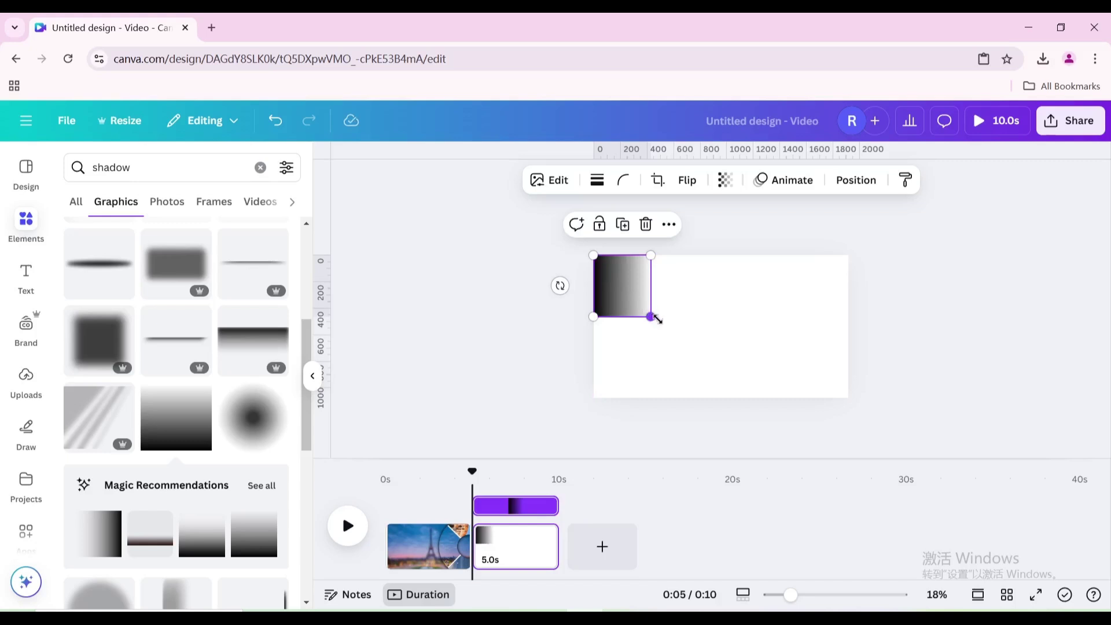
pyautogui.moveTo(655, 318); pyautogui.dragTo(732, 397)
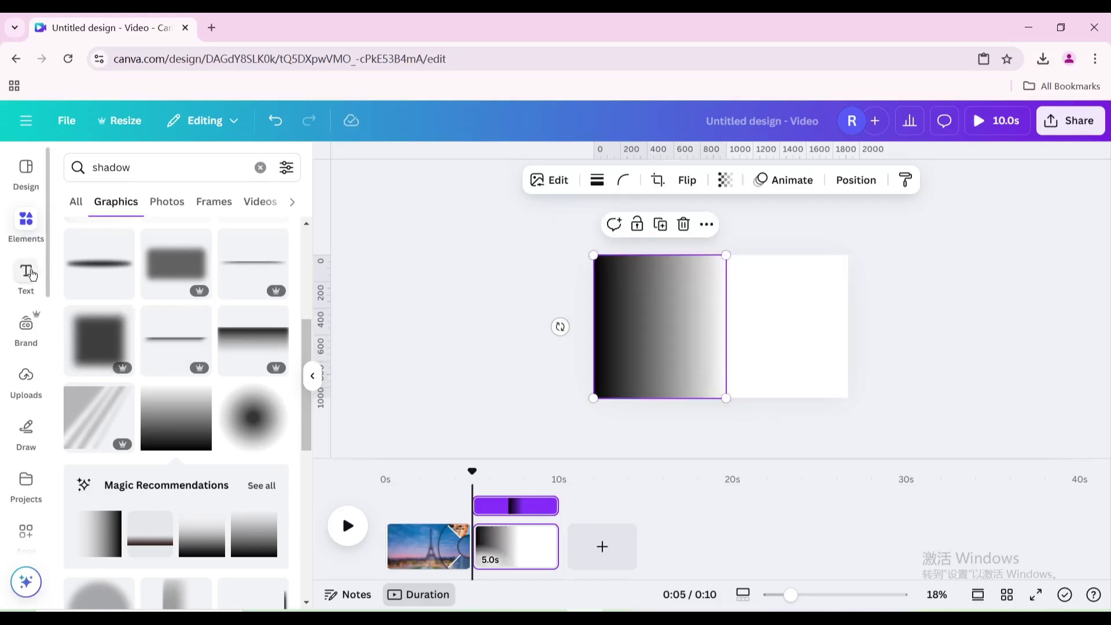
pyautogui.click(26, 275)
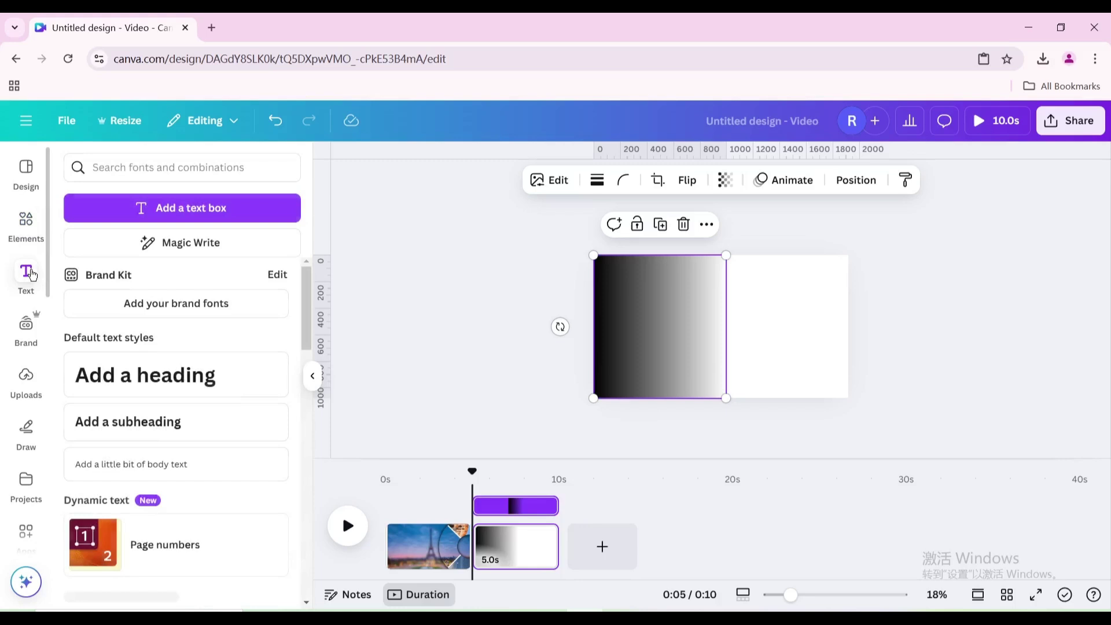
# Add a heading reading 'paris' and make it all capitals.
pyautogui.click(126, 376)
pyautogui.write('paris')
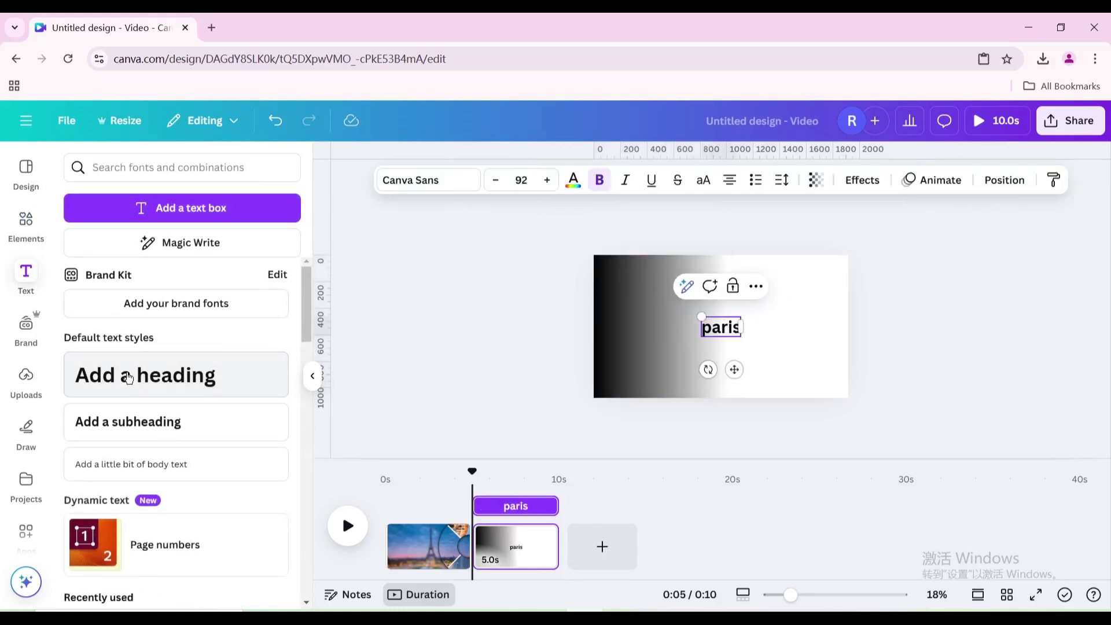
pyautogui.click(780, 328)
pyautogui.click(739, 325)
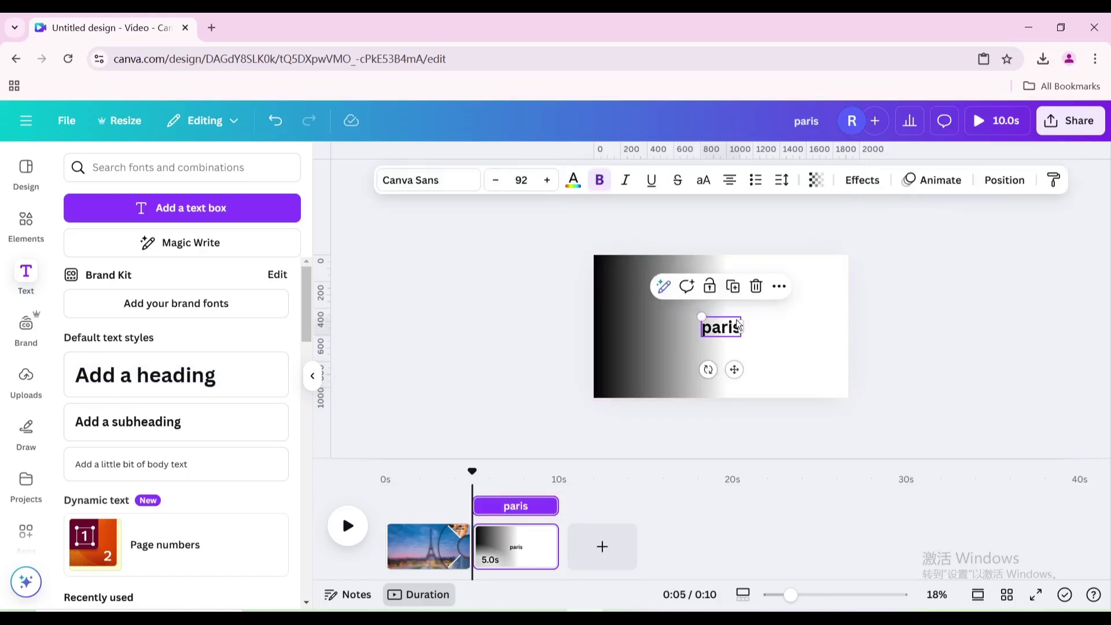
pyautogui.click(703, 180)
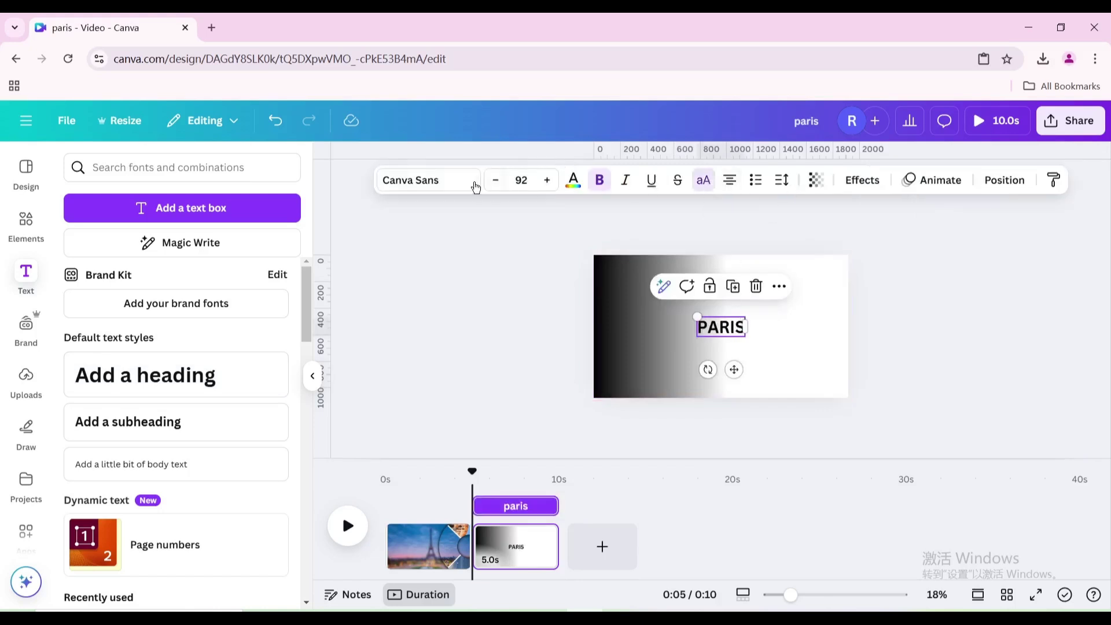
# Set PARIS in Glacial Indifference Bold and colour it white.
pyautogui.click(456, 181)
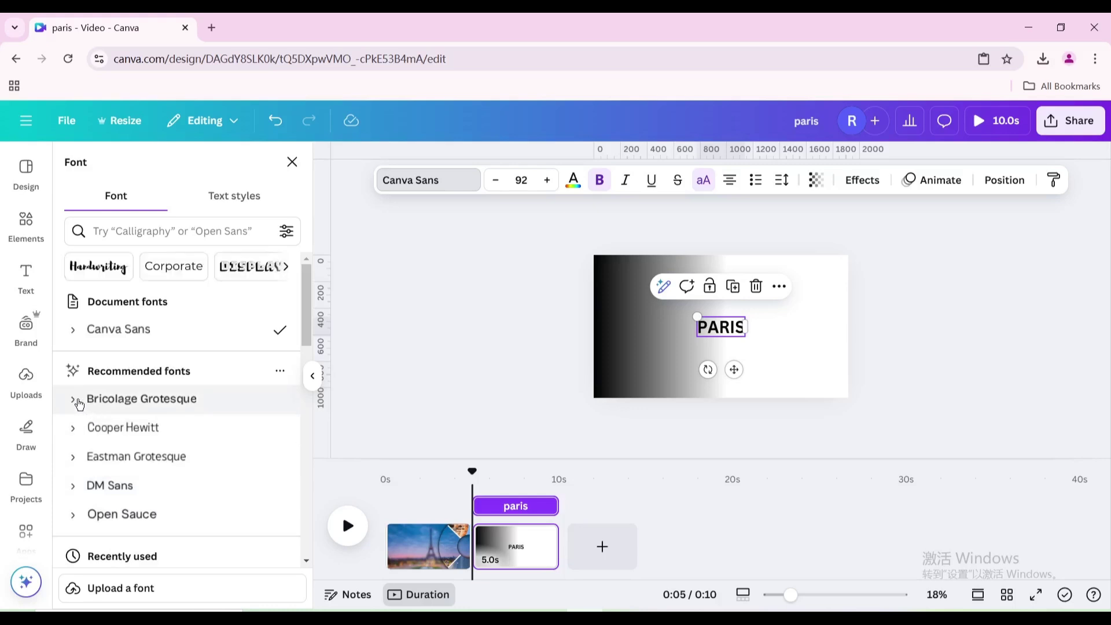
pyautogui.scroll(-3, 70, 455)
pyautogui.click(70, 451)
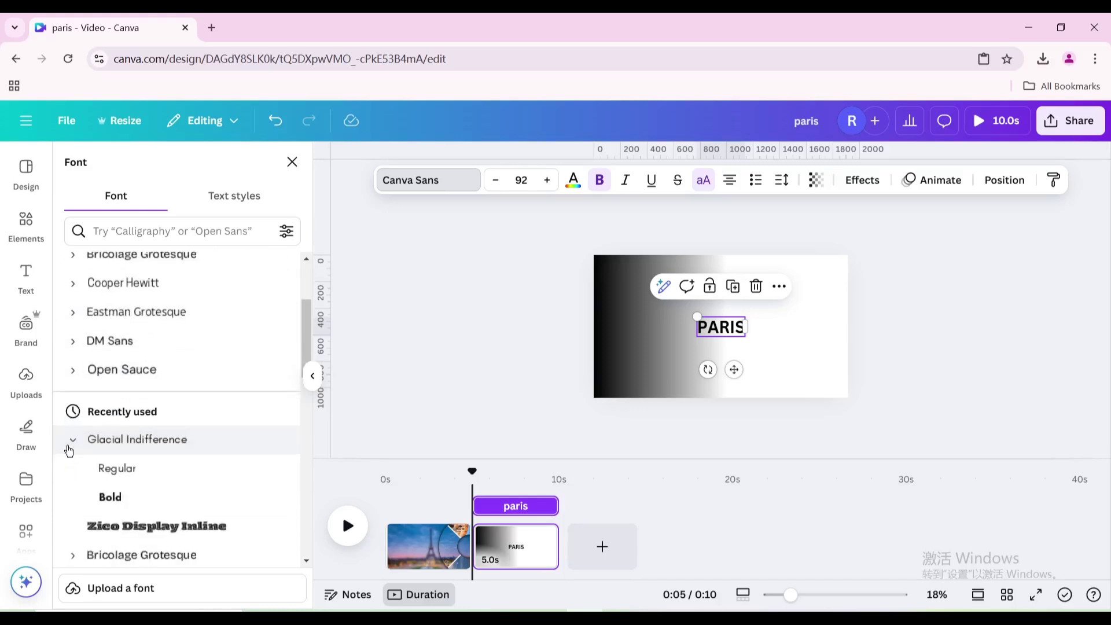
pyautogui.click(110, 496)
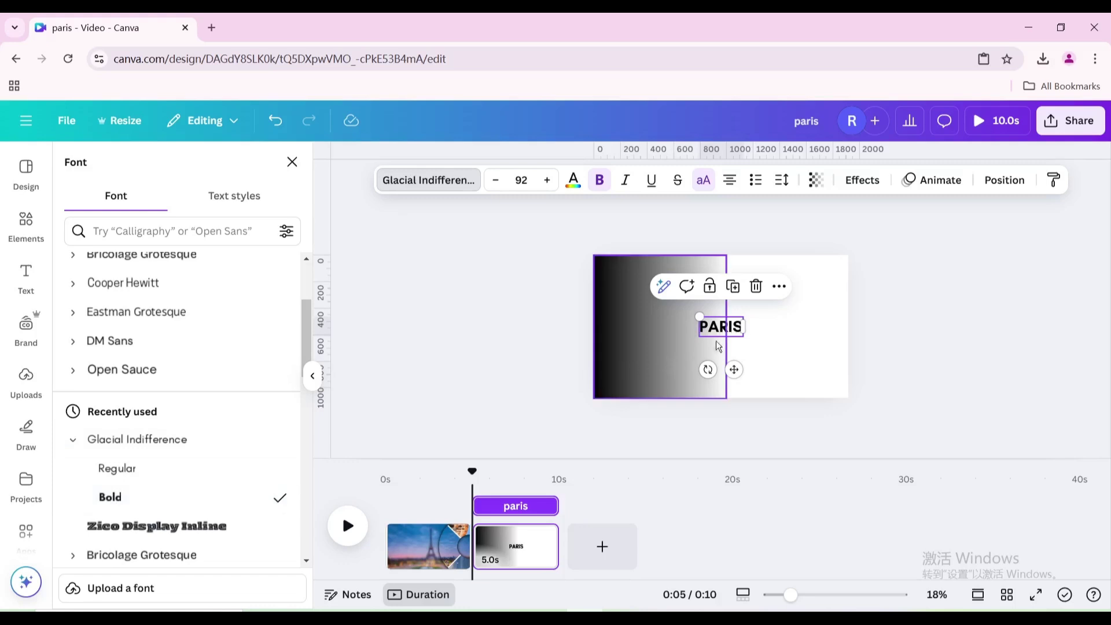
pyautogui.click(576, 188)
pyautogui.click(157, 270)
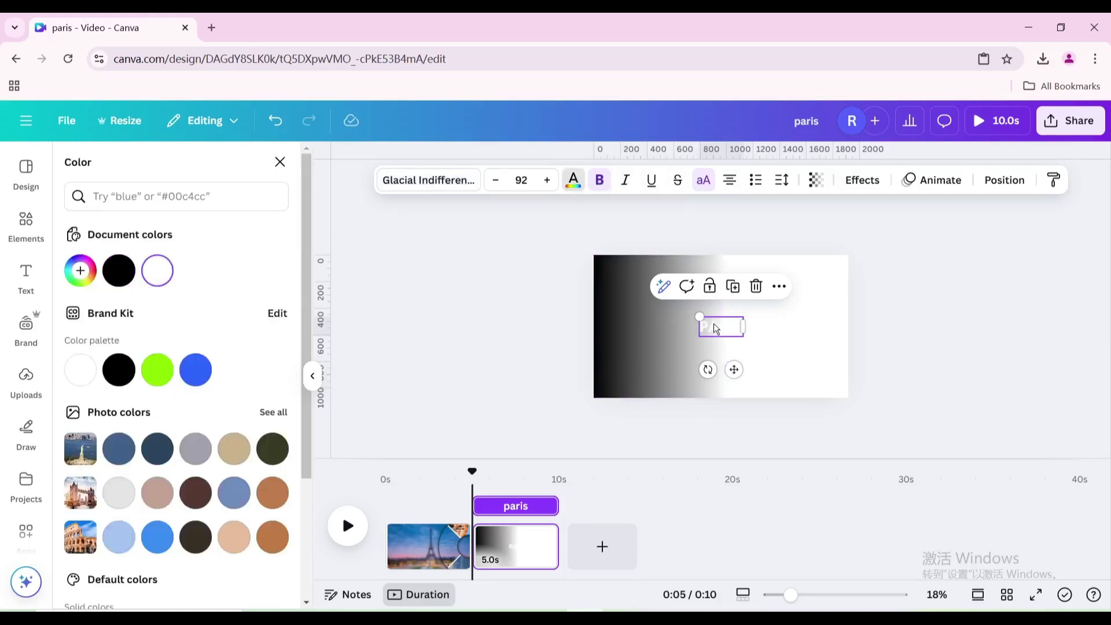
# Enlarge PARIS to size 133 and position it at the gradient's top-left.
pyautogui.moveTo(698, 317); pyautogui.dragTo(666, 303)
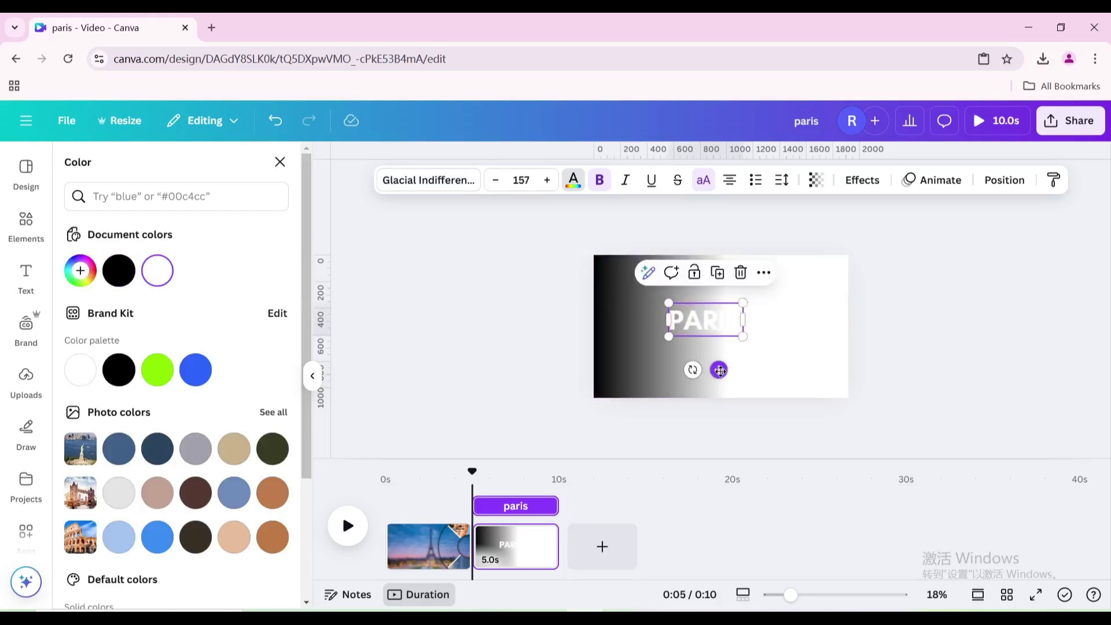
pyautogui.moveTo(718, 368); pyautogui.dragTo(686, 299)
pyautogui.moveTo(670, 338); pyautogui.dragTo(676, 343)
# Give PARIS a Lift effect at intensity 100.
pyautogui.click(859, 185)
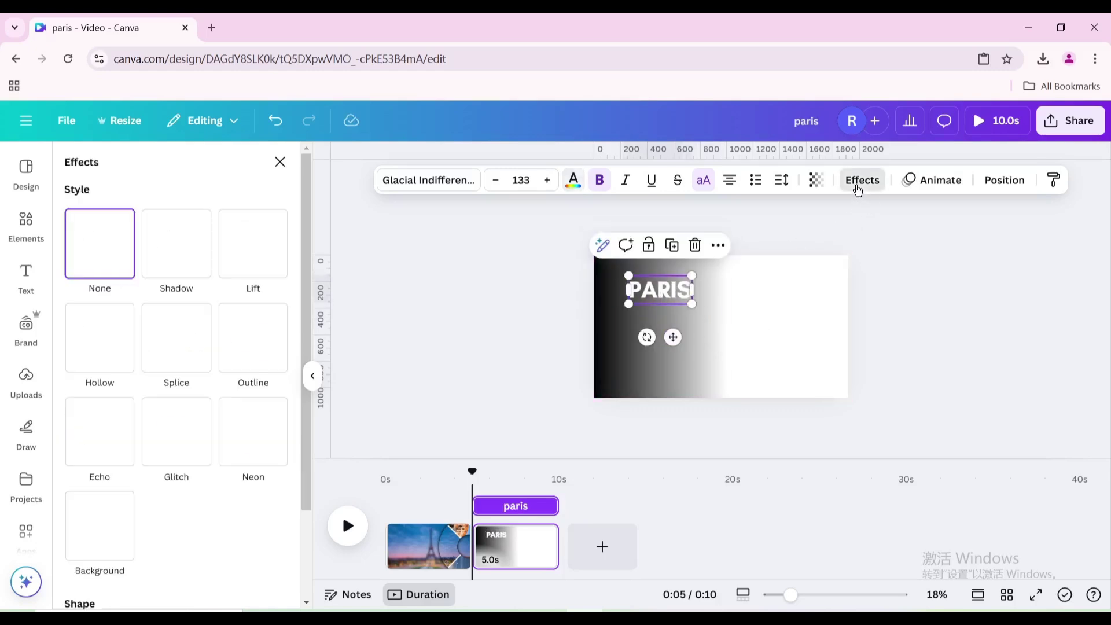
pyautogui.click(206, 258)
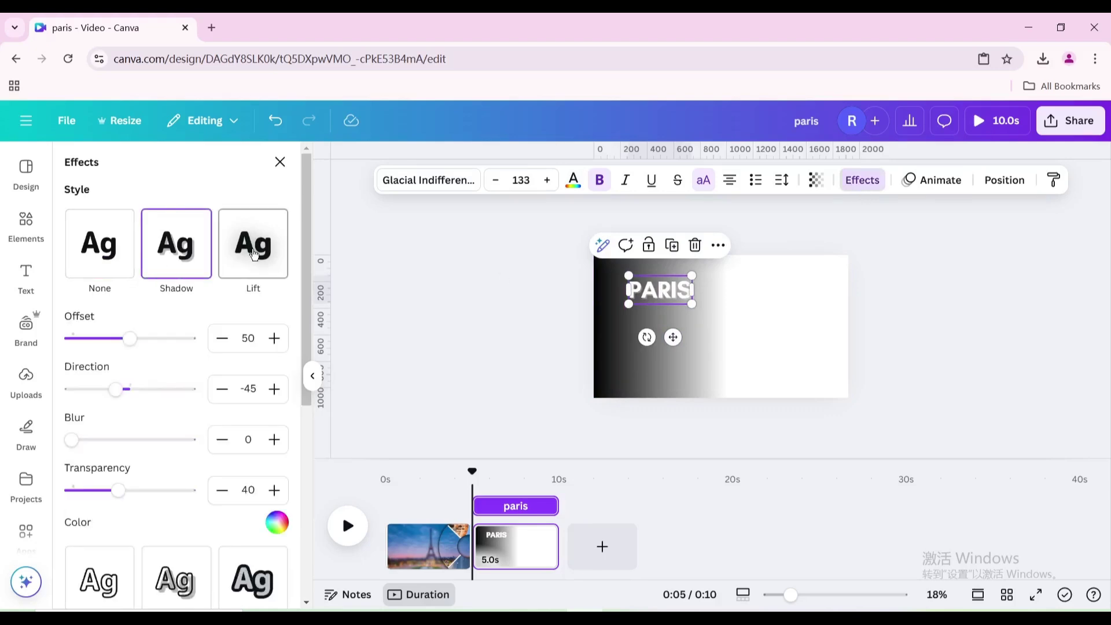
pyautogui.click(253, 253)
pyautogui.moveTo(137, 338); pyautogui.dragTo(210, 347)
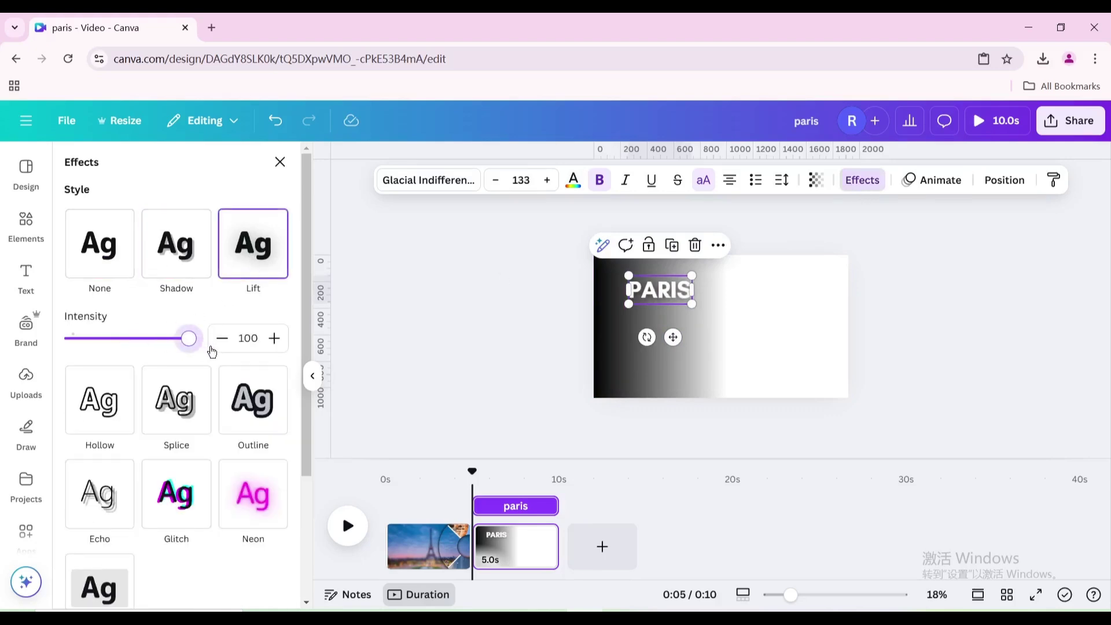
pyautogui.click(33, 282)
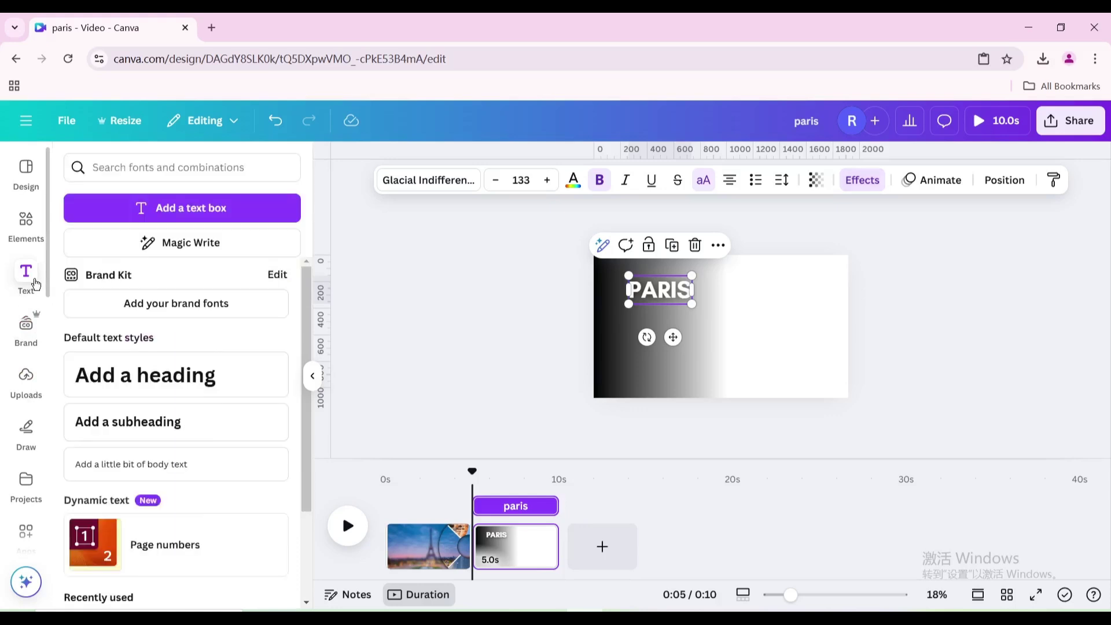
# Add a body text box containing the pasted Paris description.
pyautogui.click(139, 466)
pyautogui.write('Paris is the capital and largest city of France, as well as the capital of the Île-de-France region. It is the political, economic and cultural center of France and belongs to the Paris province under the Île-de-France region.')
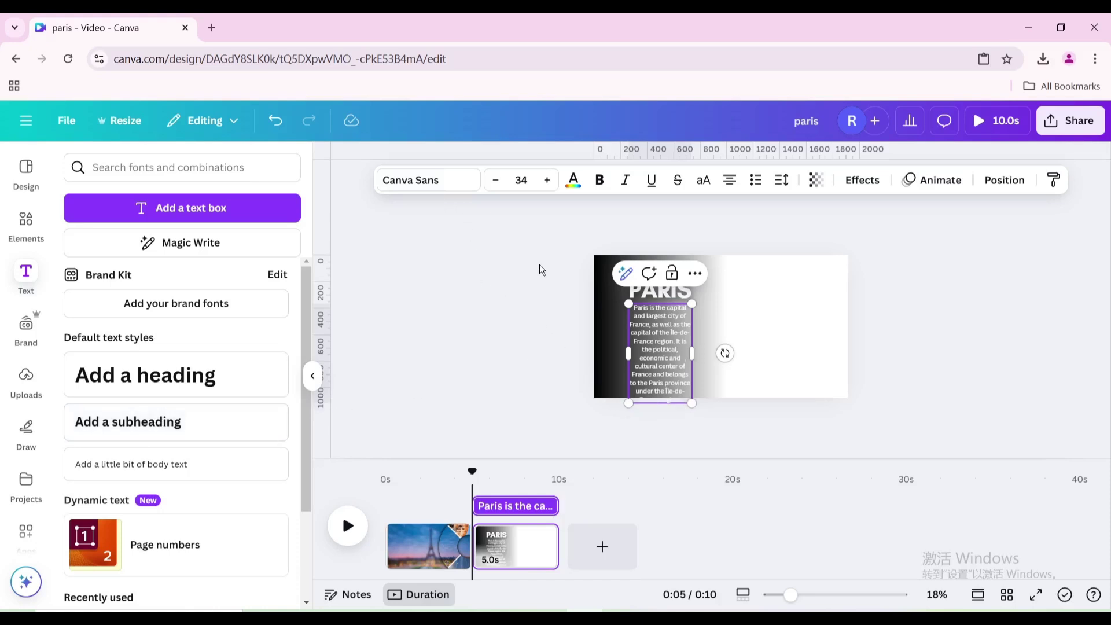
pyautogui.click(733, 336)
pyautogui.click(675, 334)
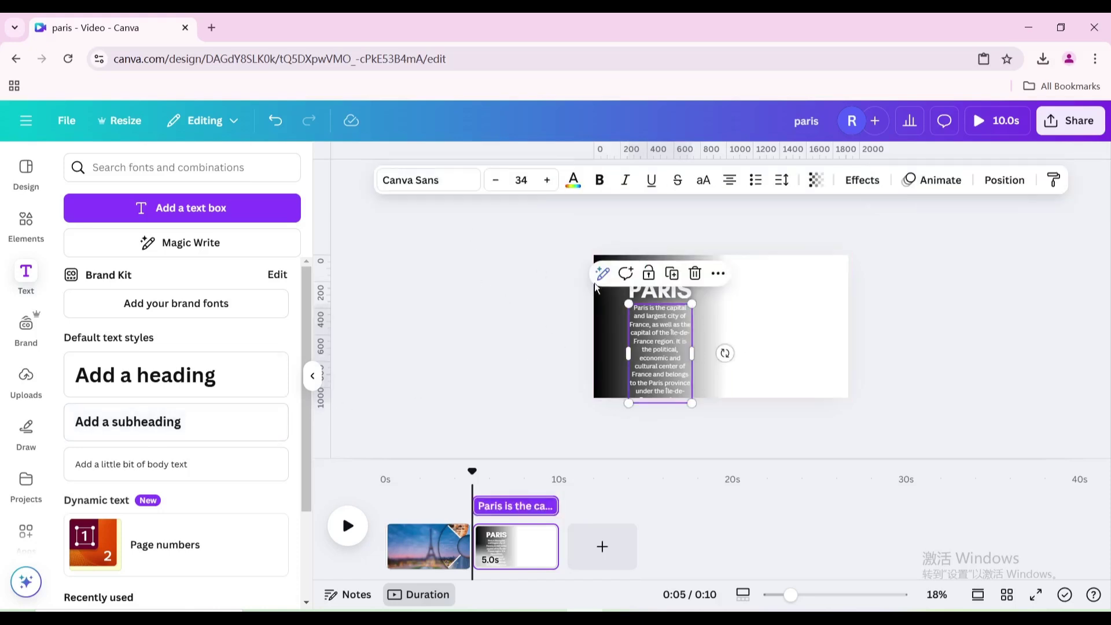
# Set the paragraph in Glacial Indifference Regular and widen its box to the left.
pyautogui.click(420, 180)
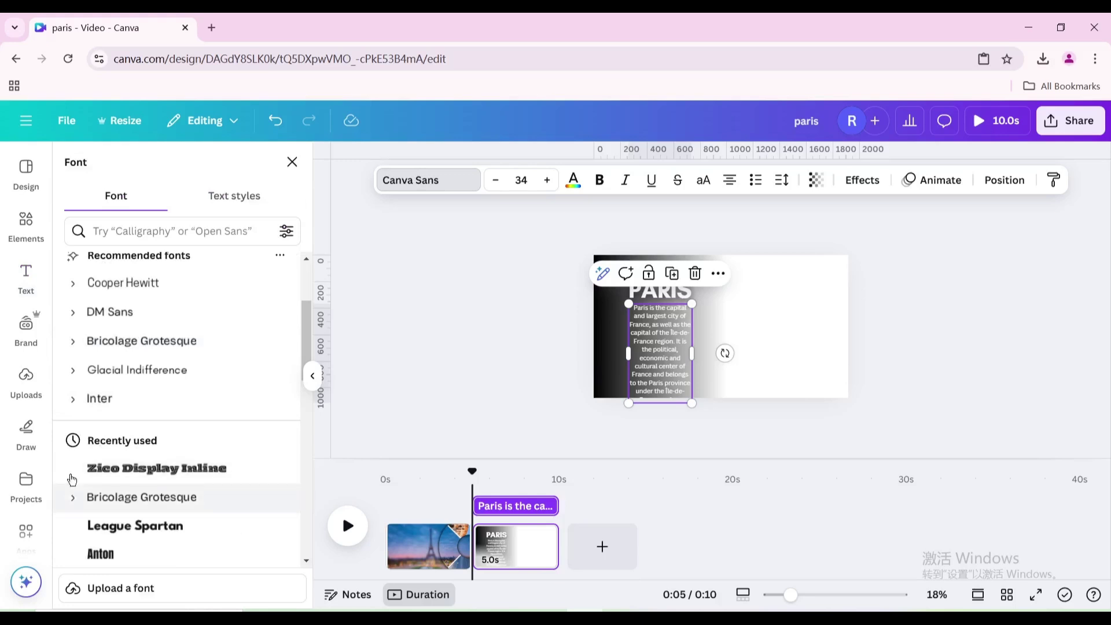
pyautogui.scroll(3, 72, 382)
pyautogui.click(73, 363)
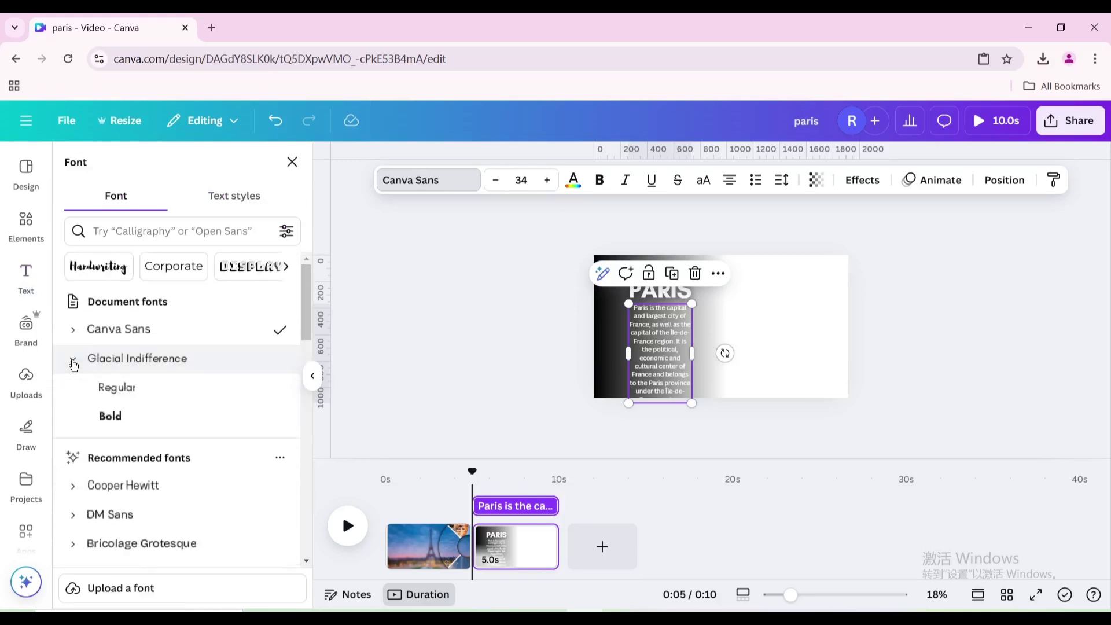
pyautogui.click(101, 387)
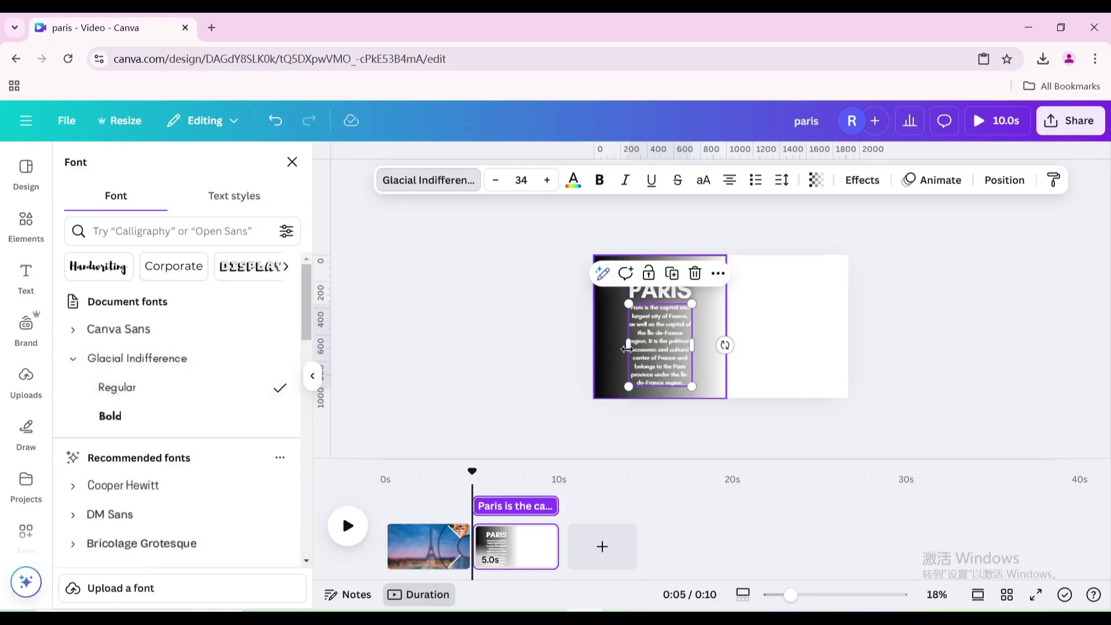
pyautogui.moveTo(621, 346); pyautogui.dragTo(651, 349)
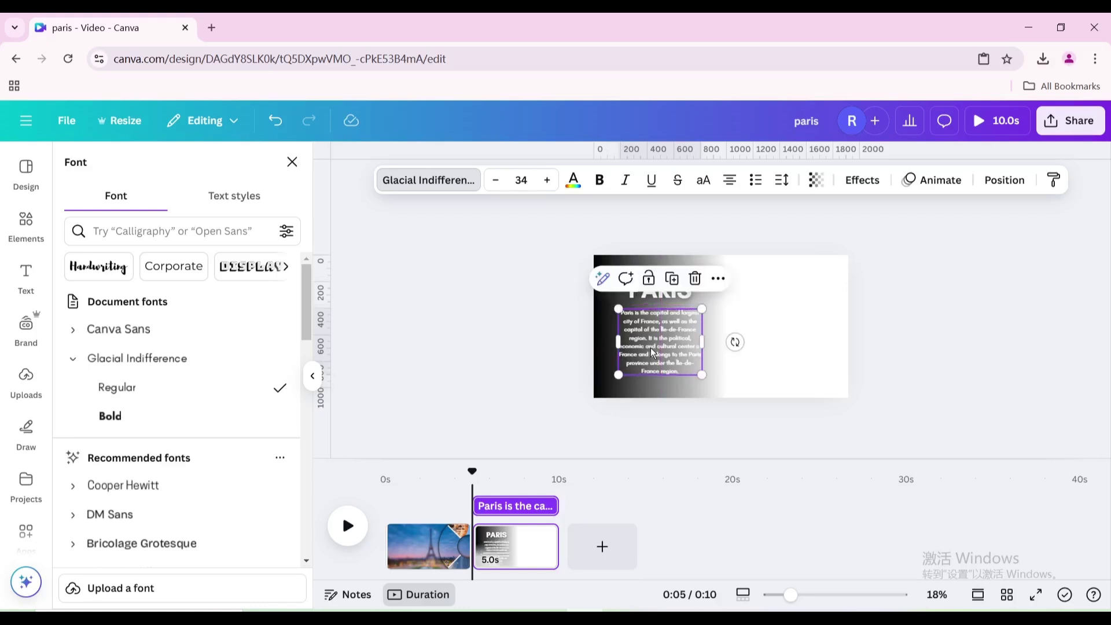
# Apply a Lift effect at intensity 100 to the Paris paragraph.
pyautogui.click(855, 180)
pyautogui.click(249, 261)
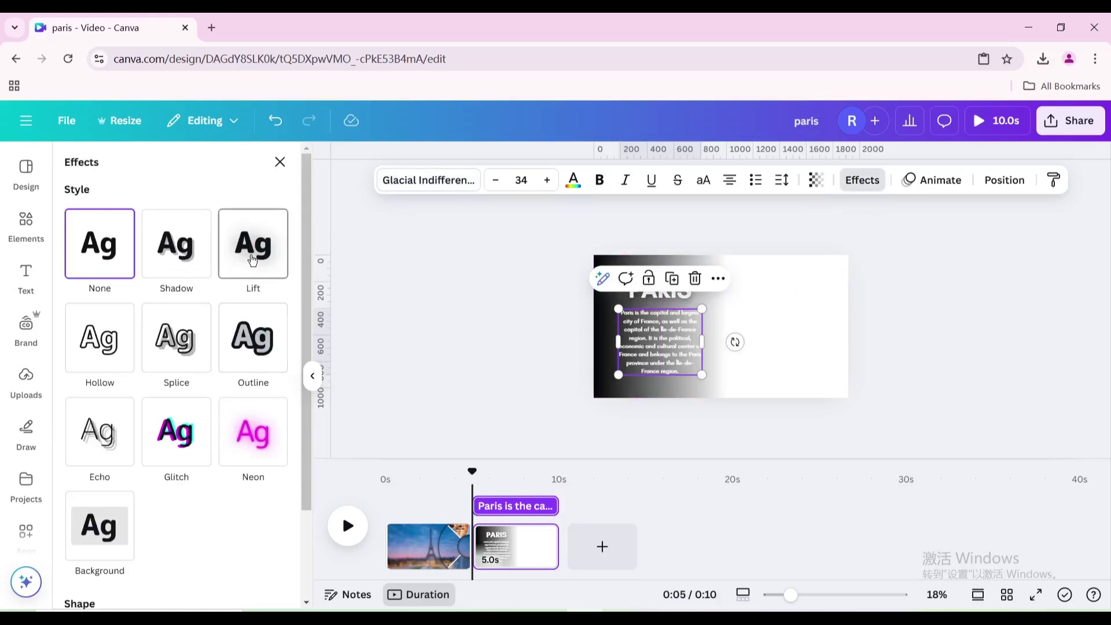
pyautogui.moveTo(149, 345); pyautogui.dragTo(243, 358)
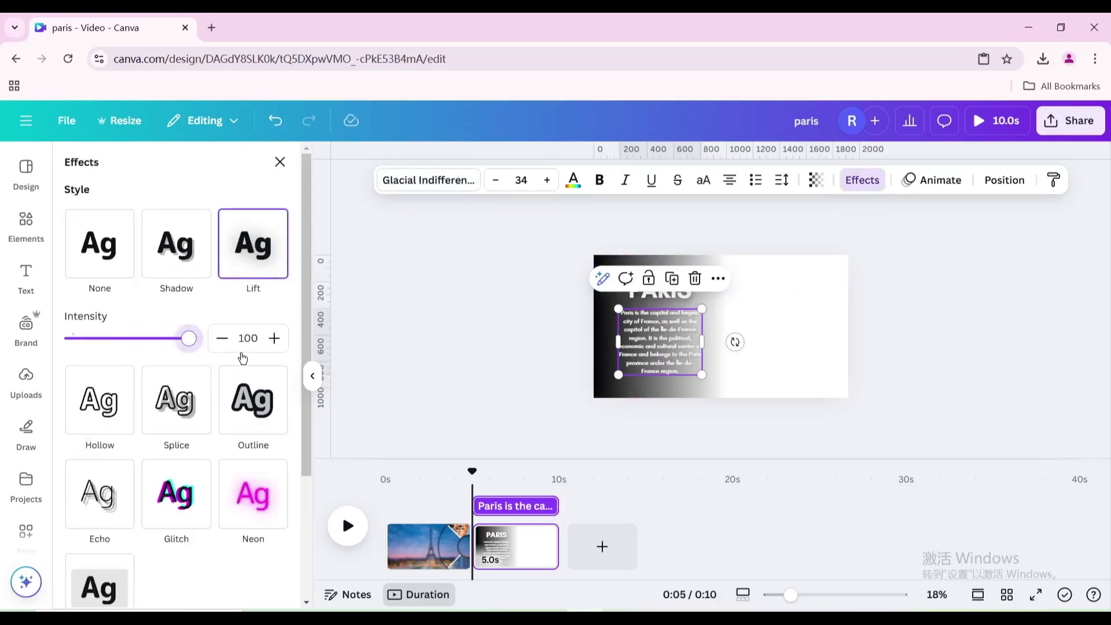
pyautogui.click(446, 293)
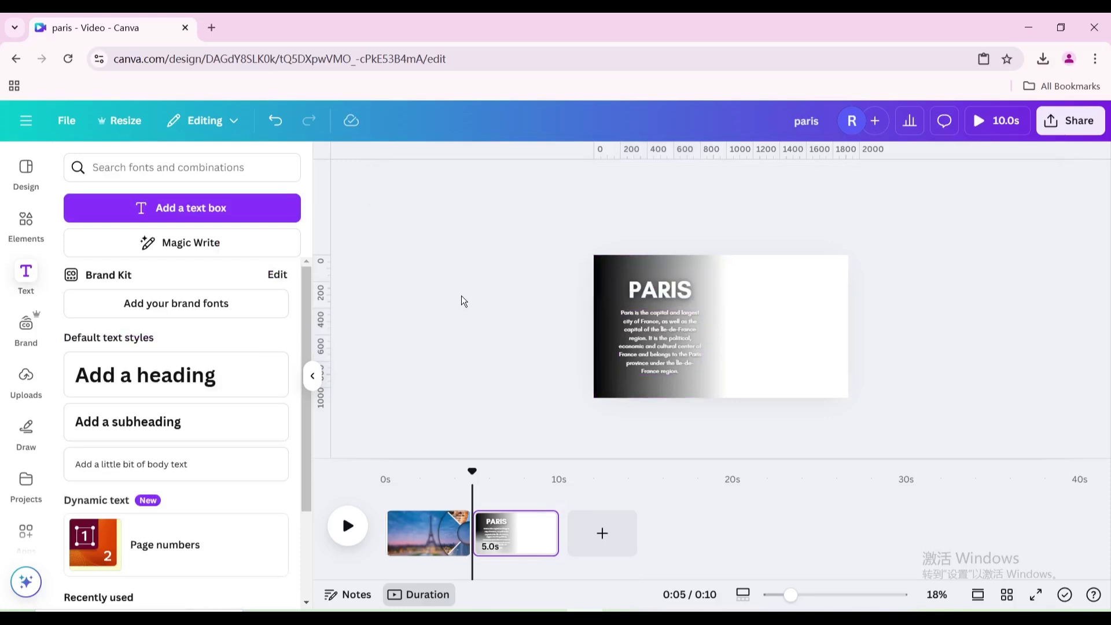
pyautogui.click(684, 339)
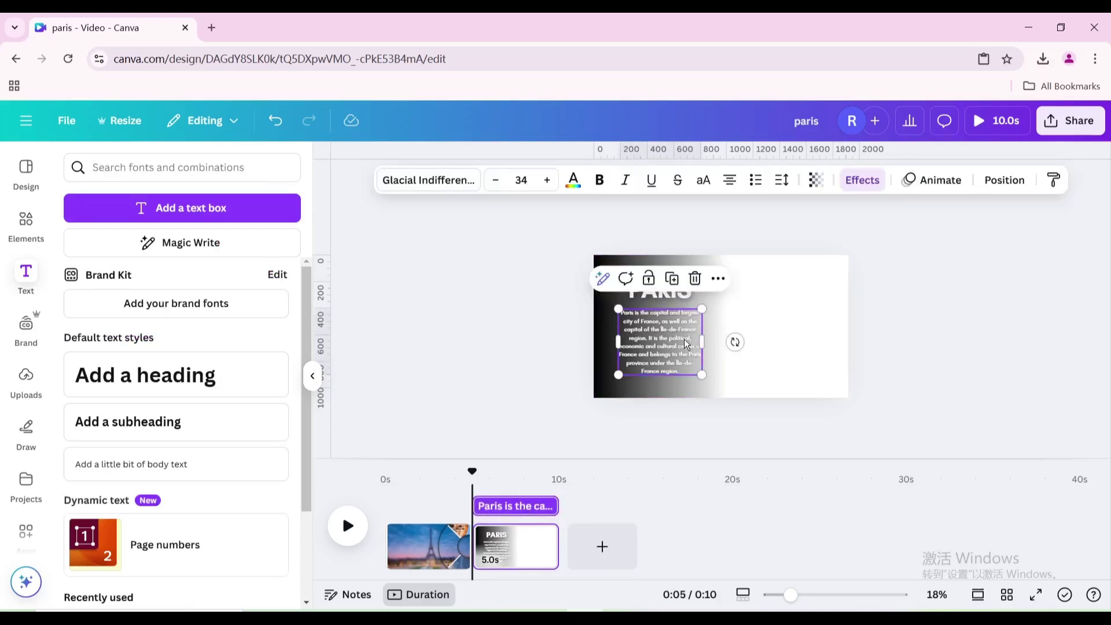
# Duplicate the Paris page three times, making five pages.
pyautogui.click(544, 540)
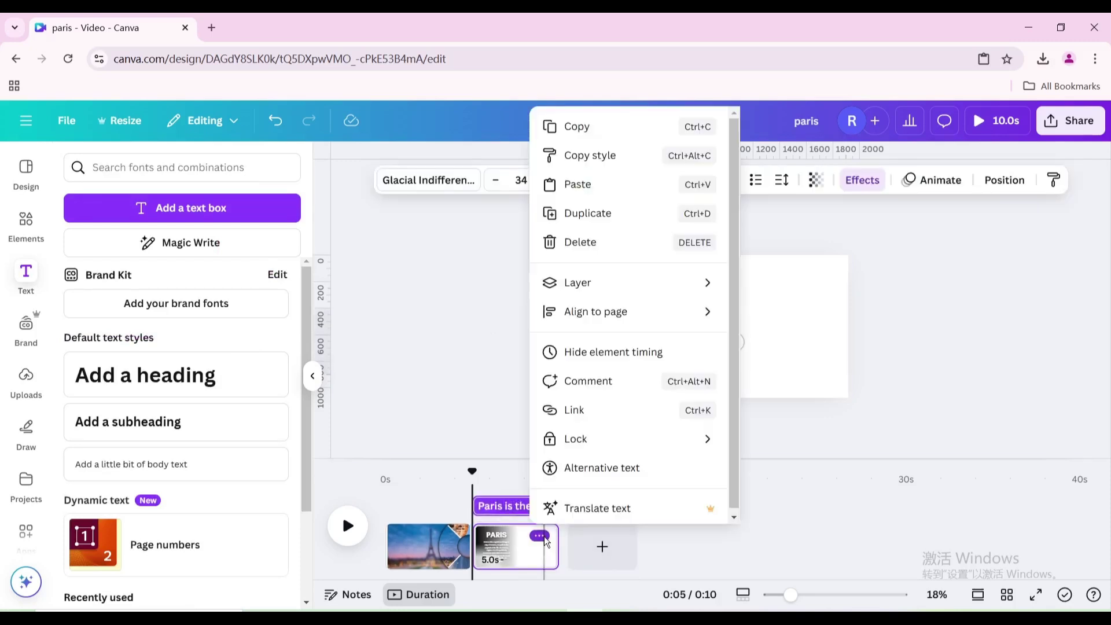
pyautogui.click(573, 265)
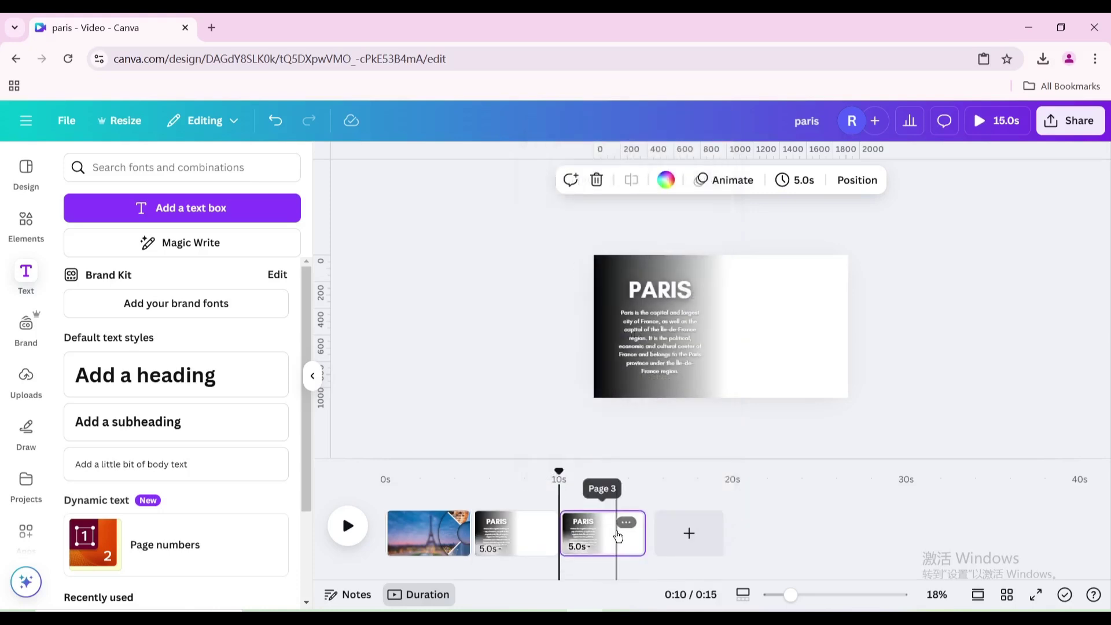
pyautogui.click(626, 522)
pyautogui.click(685, 264)
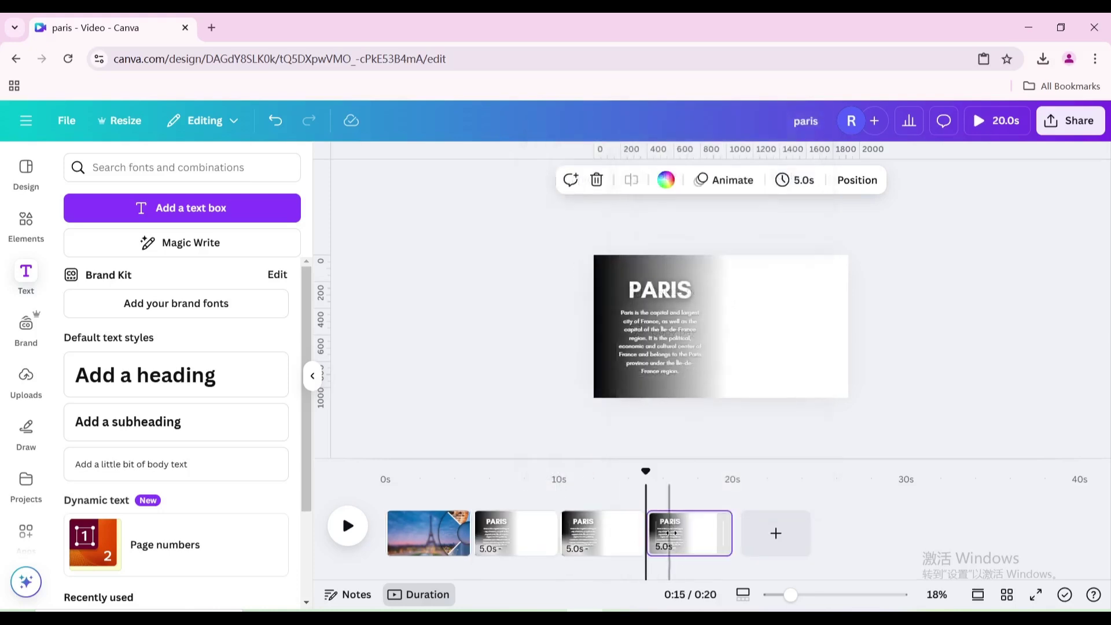
pyautogui.click(713, 523)
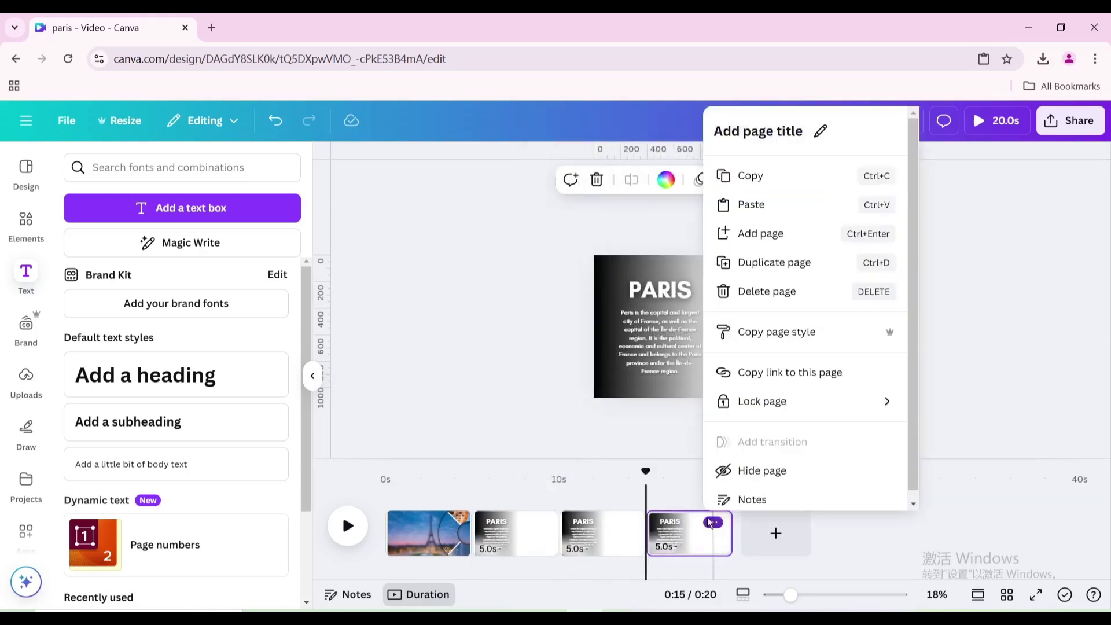
pyautogui.click(762, 262)
# Retitle the third page's heading ROME.
pyautogui.click(590, 537)
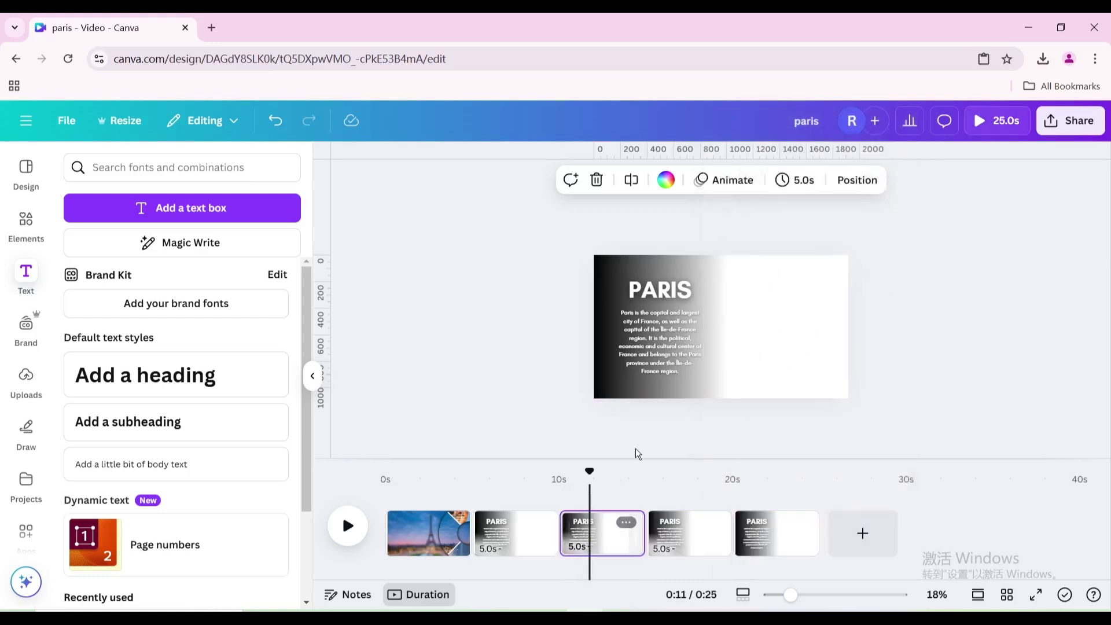
pyautogui.click(661, 298)
pyautogui.click(661, 296)
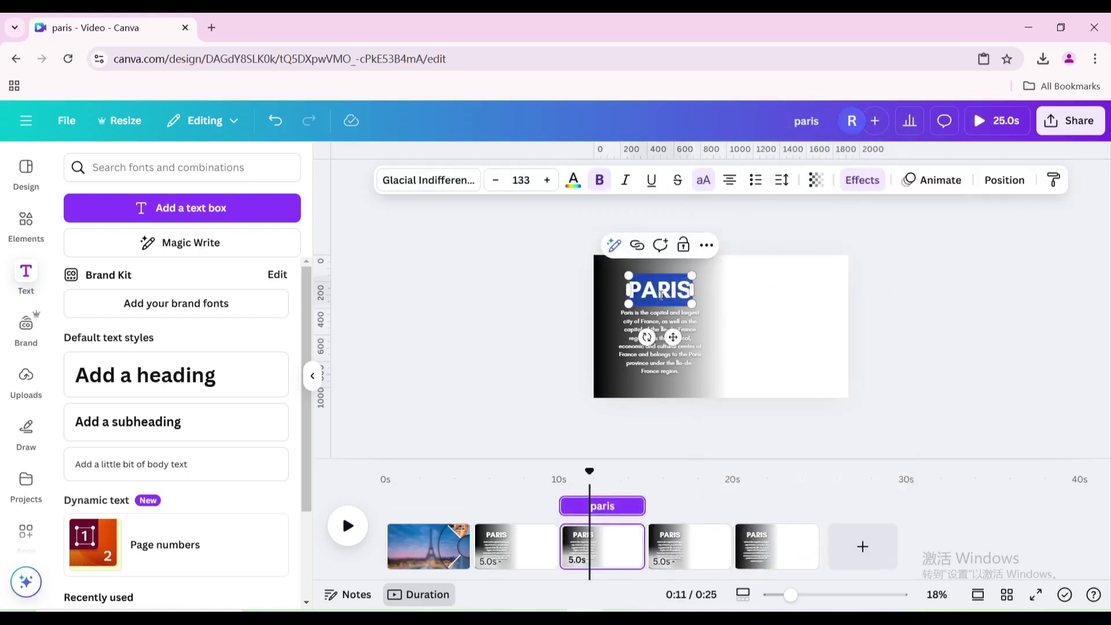
pyautogui.write('roma')
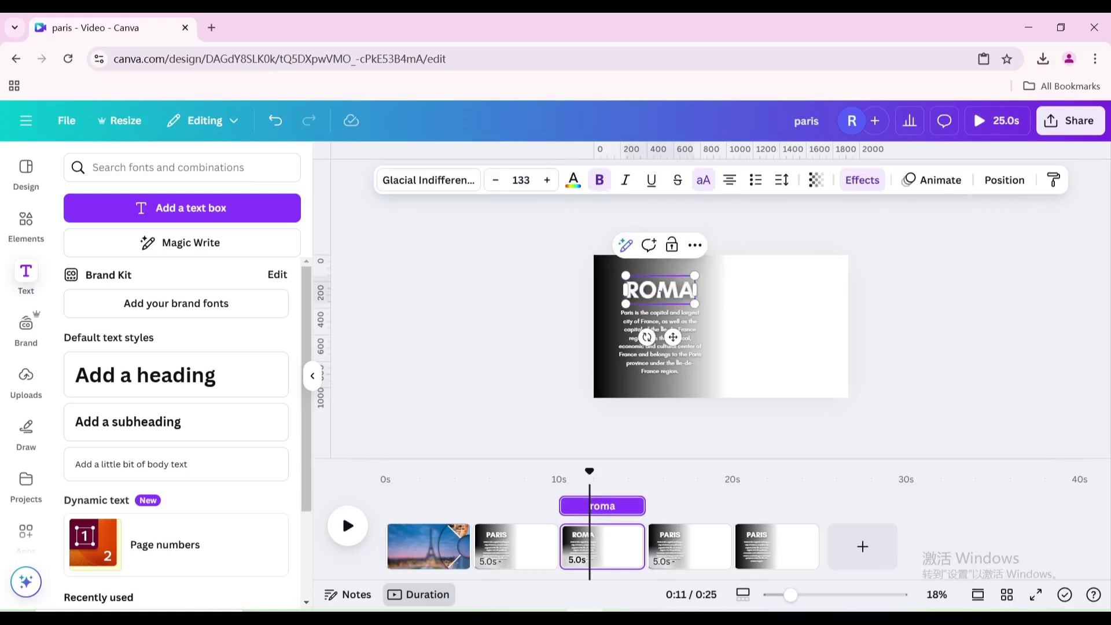
pyautogui.press('BackSpace')
pyautogui.write('e')
pyautogui.click(707, 318)
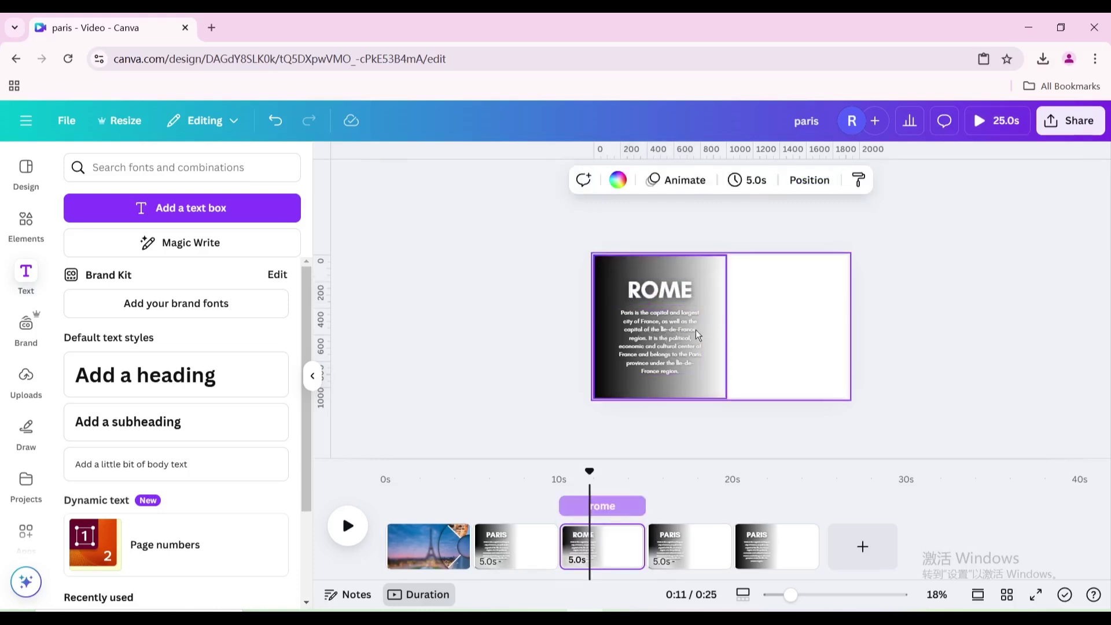
# Replace the third page's paragraph with a pasted Rome description.
pyautogui.click(663, 339)
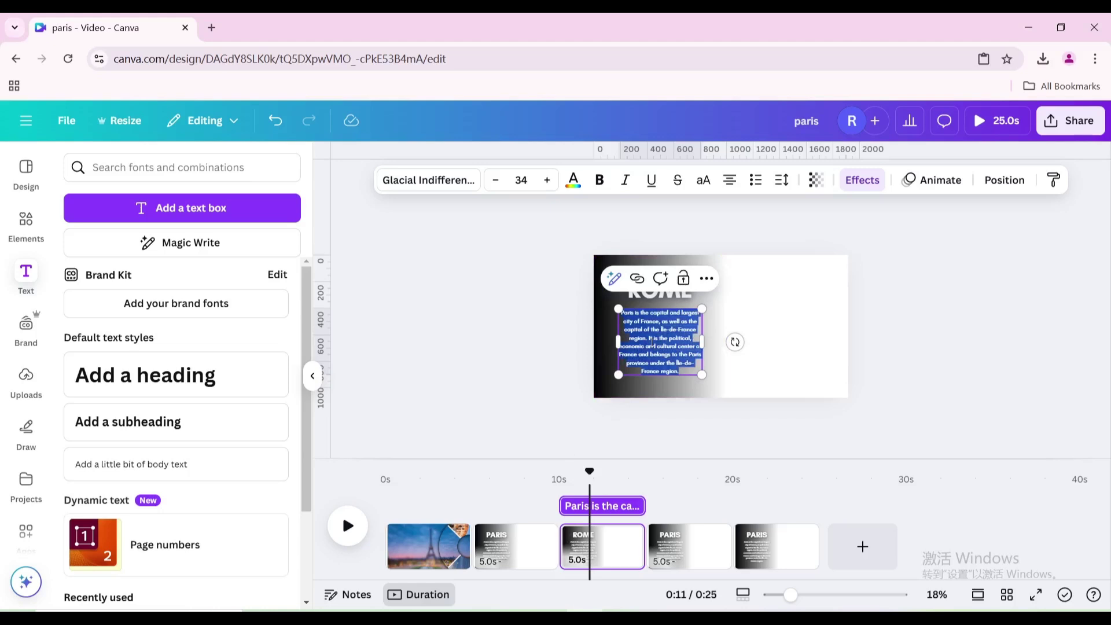
pyautogui.write('Rome is the capital of the European country Italy and the capital of the Metropolitan City of Rome, as well as the political, economic, cultural and transportation center of Italy')
pyautogui.click(847, 356)
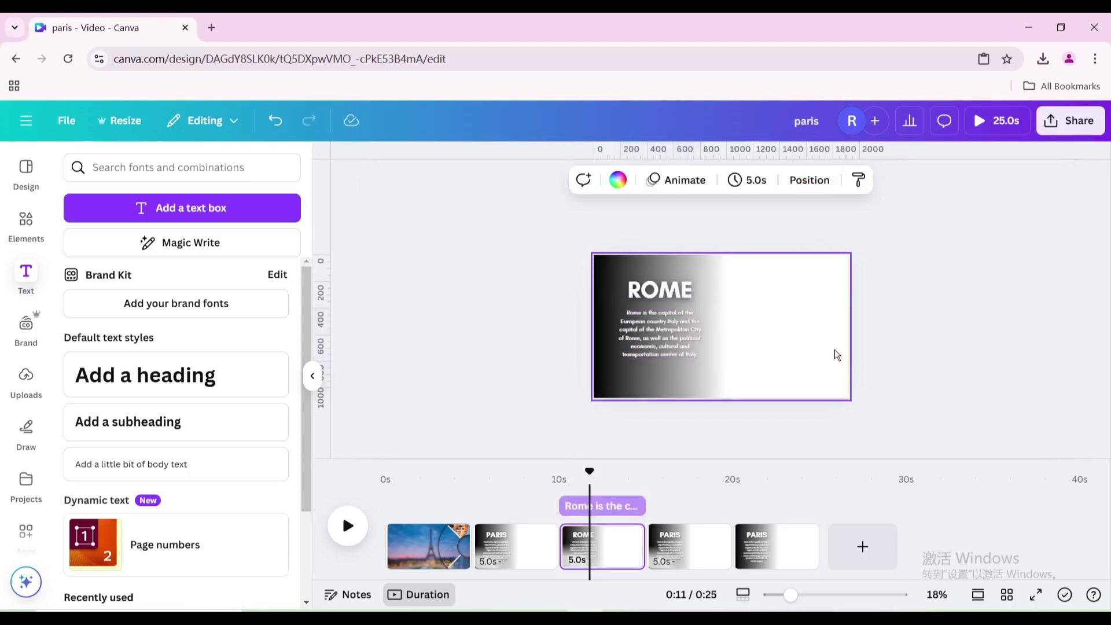
# Retitle the fourth page's heading LONDON.
pyautogui.click(677, 546)
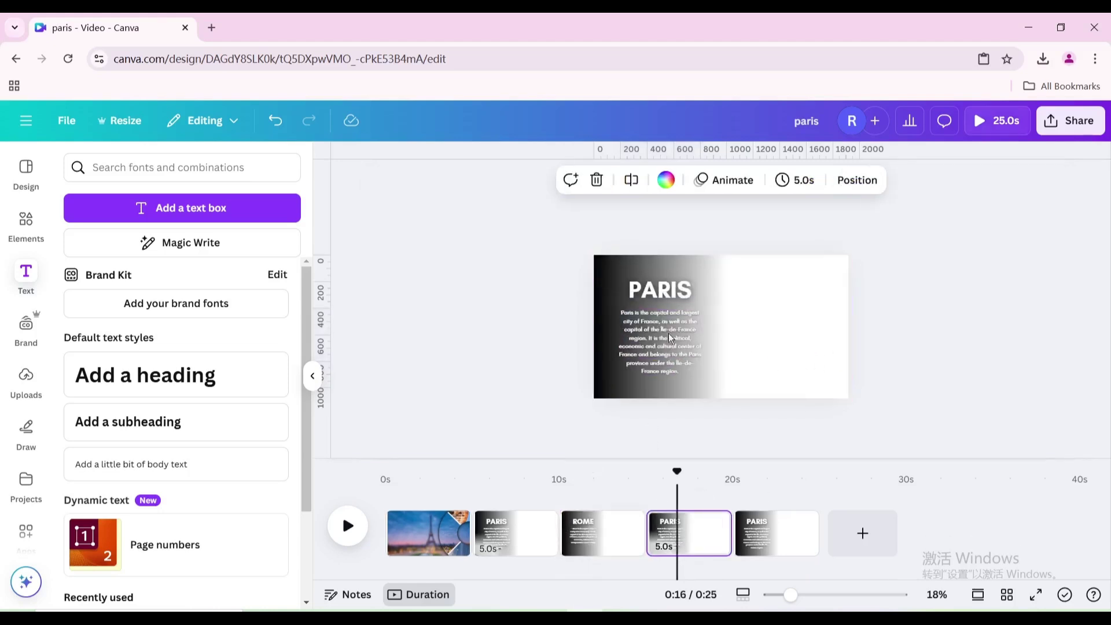
pyautogui.doubleClick(664, 291)
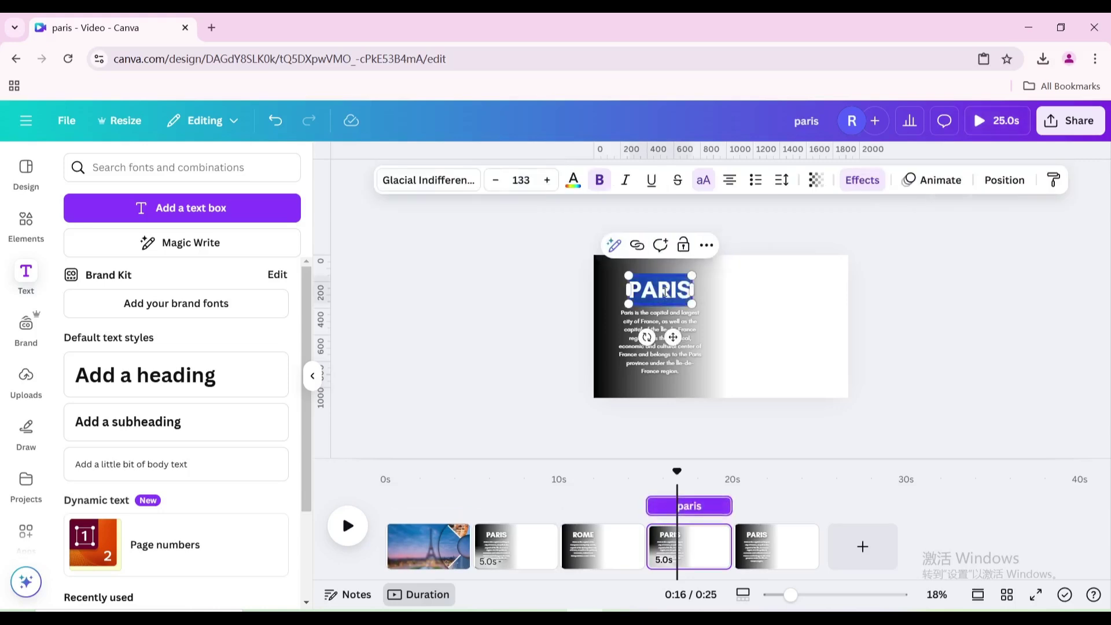
pyautogui.write('london')
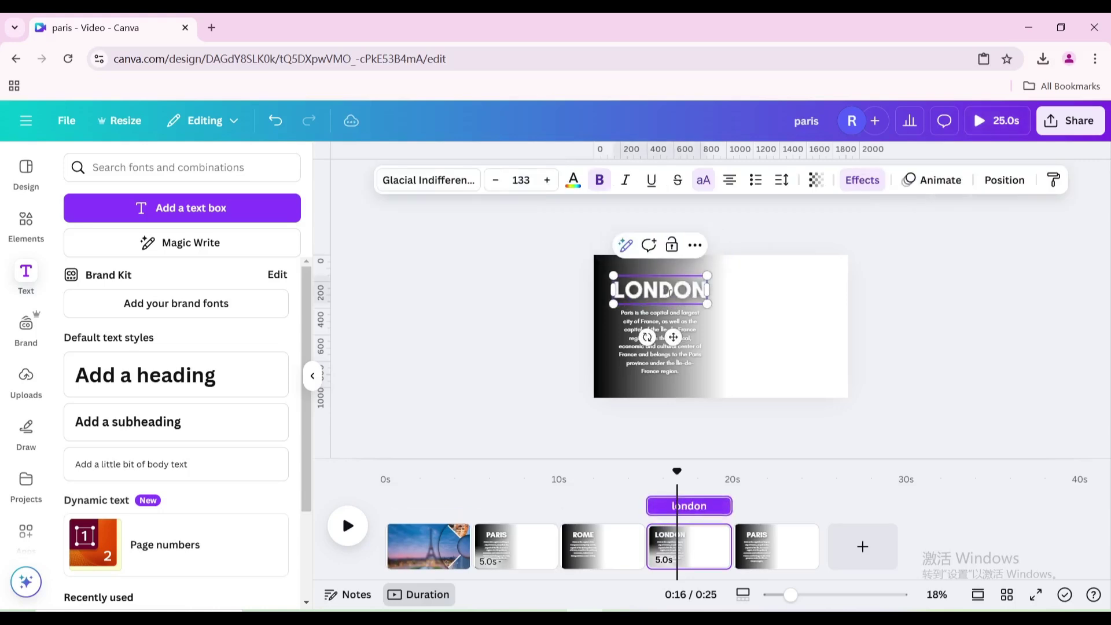
pyautogui.click(793, 335)
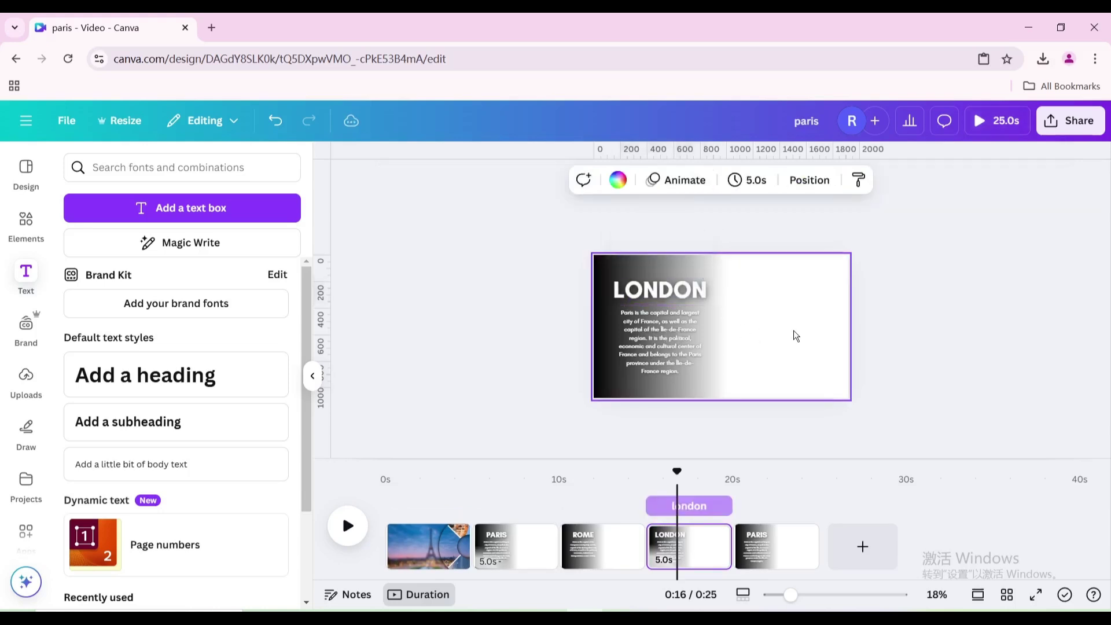
# Replace the fourth page's Paris paragraph with a pasted London description.
pyautogui.doubleClick(660, 329)
pyautogui.write('London is the capital of the United Kingdom, the largest city in the United Kingdom and the capital of its constituent country, England. Located in the Thames River basin, it was founded by the Romans in 50 AD.')
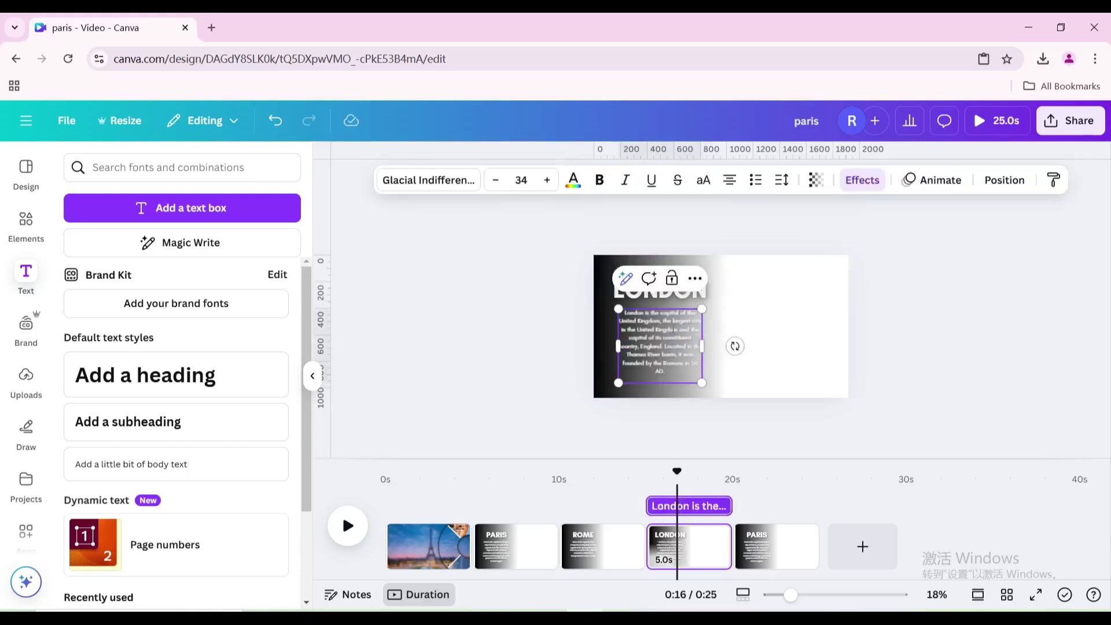
pyautogui.click(840, 345)
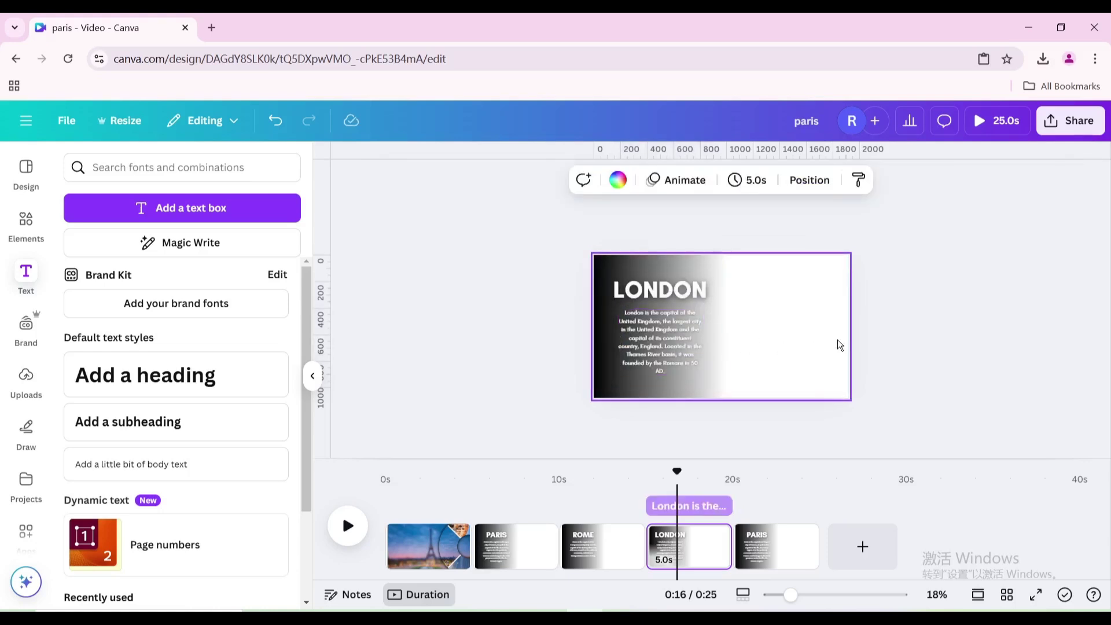
pyautogui.click(756, 547)
pyautogui.doubleClick(652, 294)
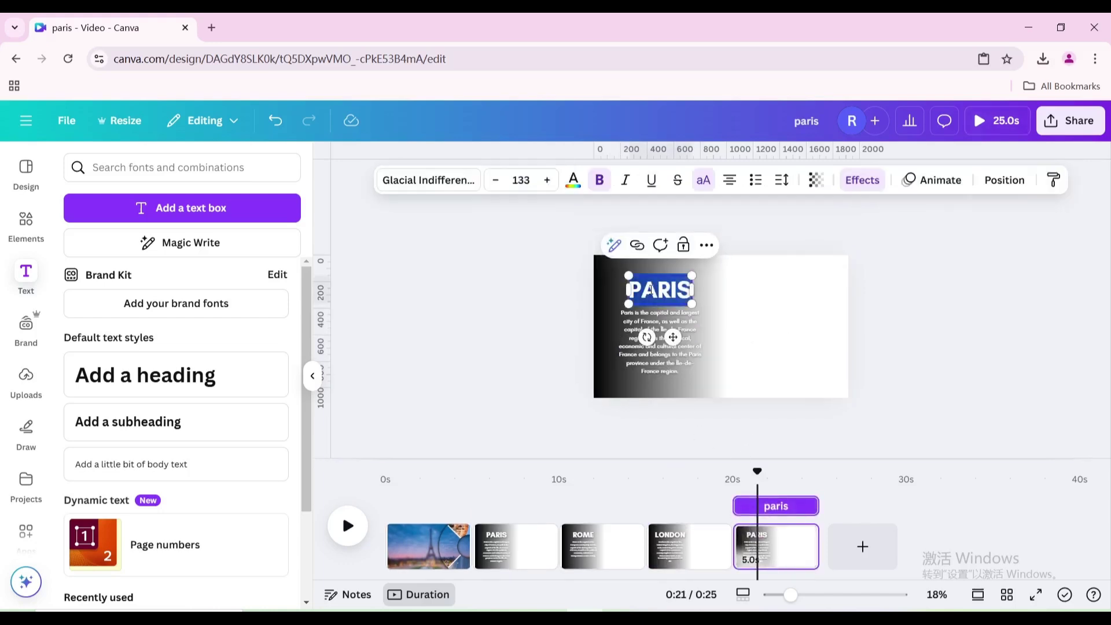
# Retitle the fifth page's heading NEW YORK, correcting the stray 'u' typo.
pyautogui.write('new uyor')
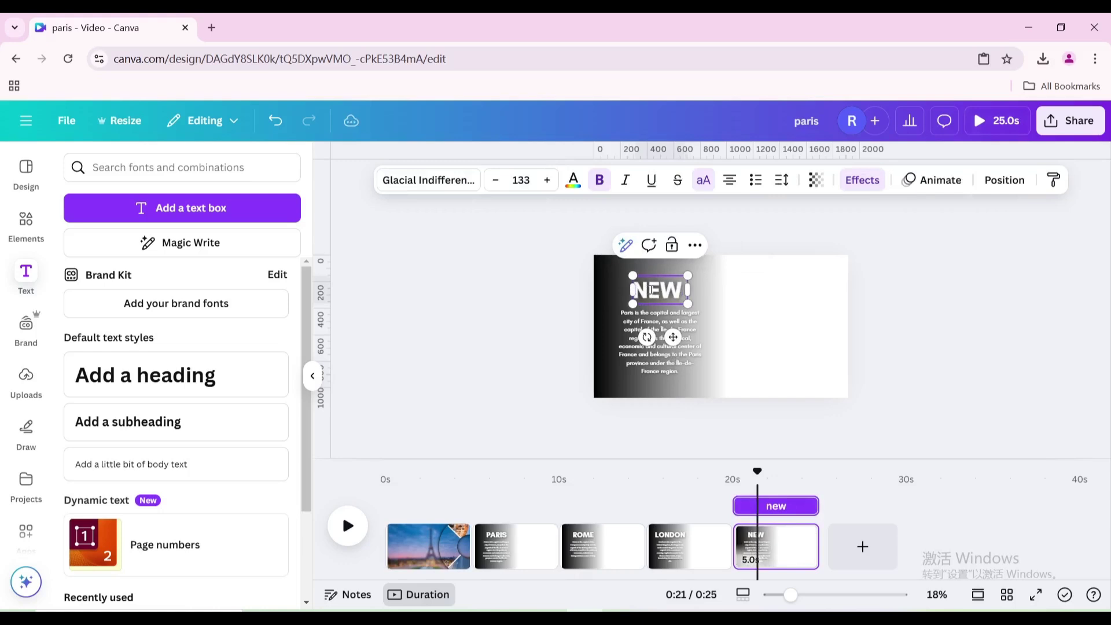
pyautogui.write('k')
pyautogui.click(787, 313)
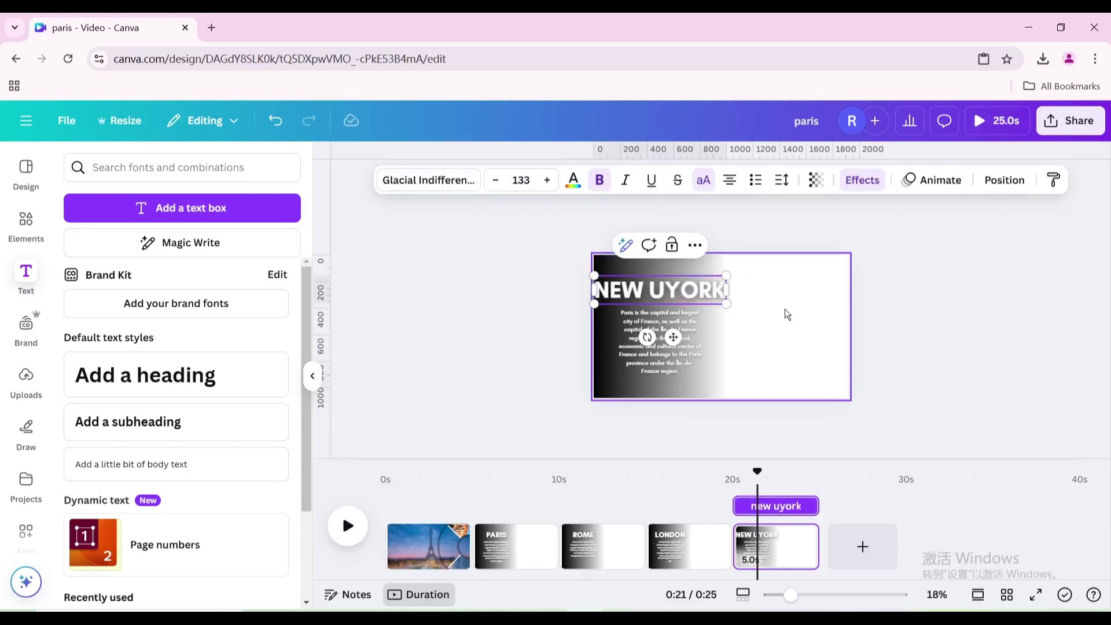
pyautogui.click(646, 297)
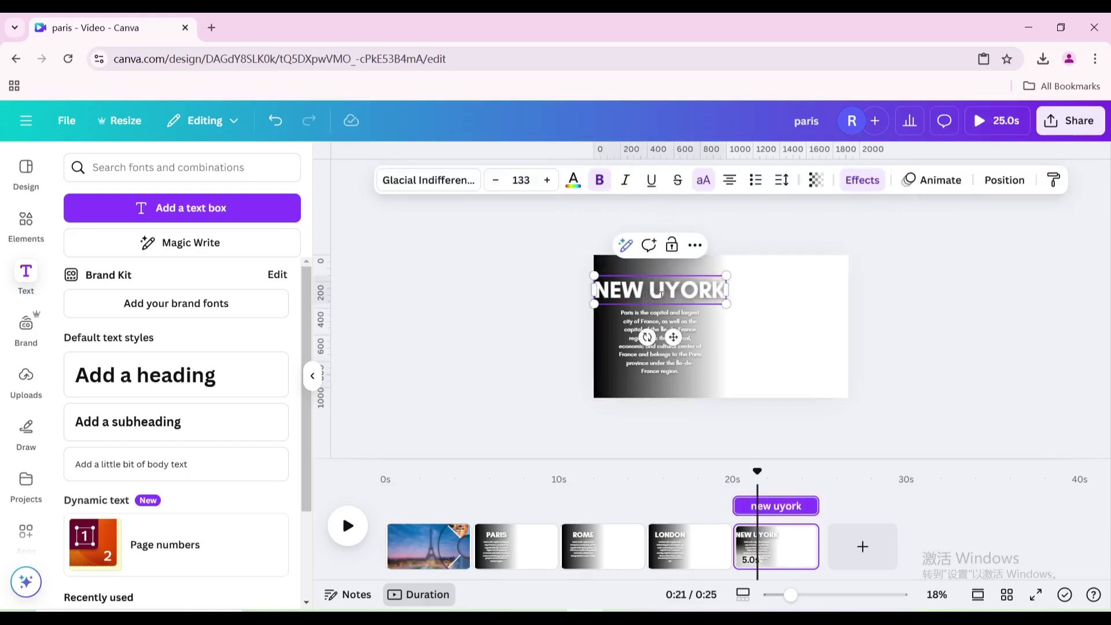
pyautogui.press('BackSpace')
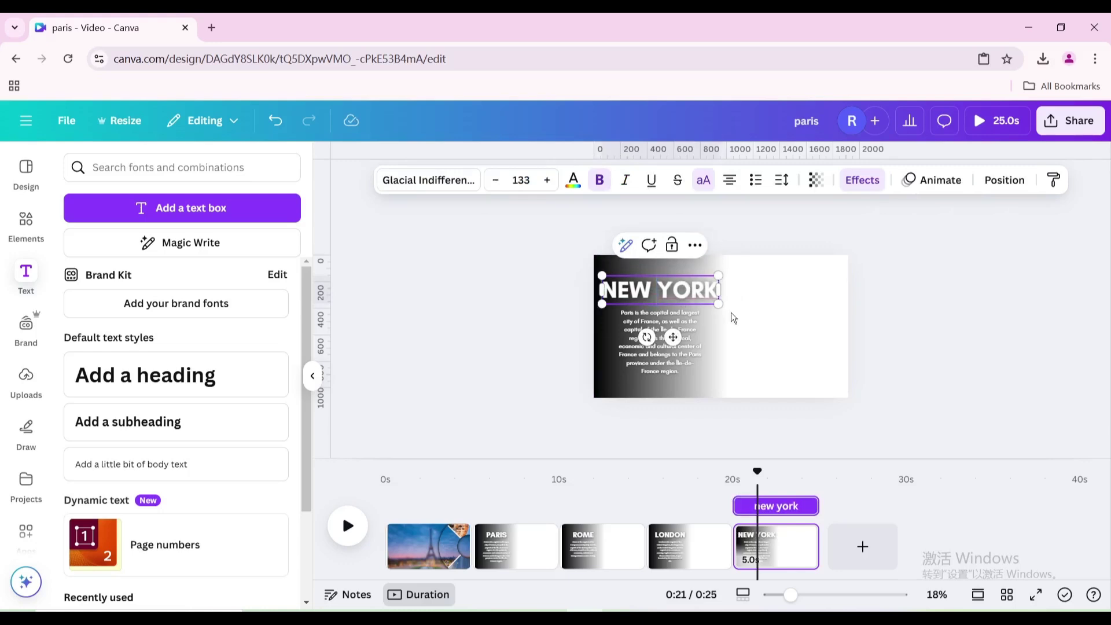
pyautogui.click(734, 311)
pyautogui.click(693, 295)
# Shrink the NEW YORK heading to size 109, centred above the paragraph.
pyautogui.moveTo(717, 302); pyautogui.dragTo(679, 292)
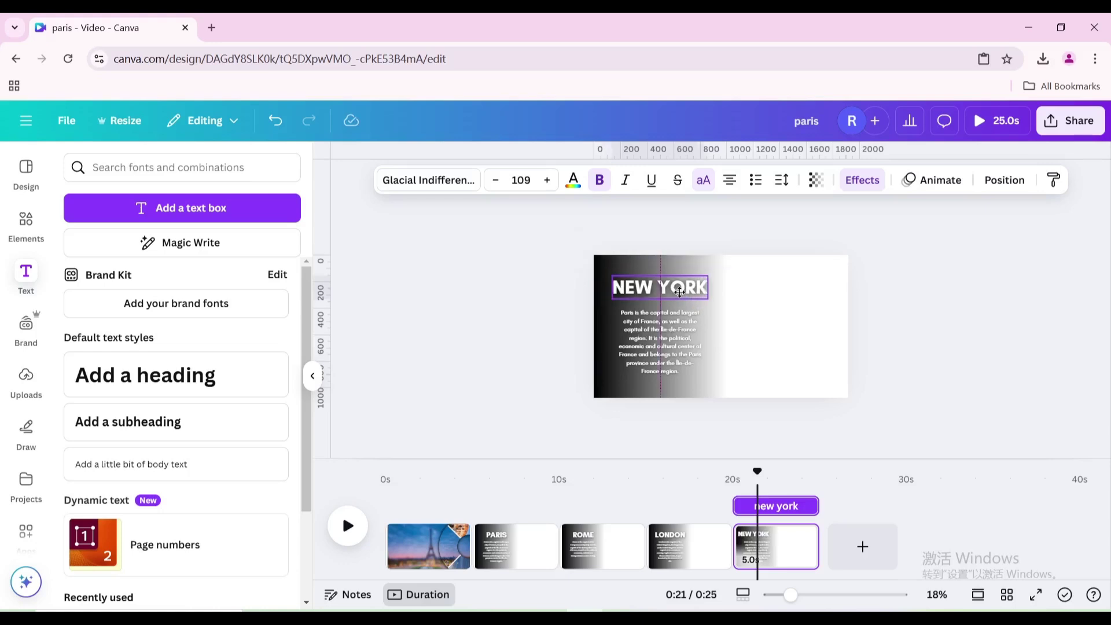
pyautogui.click(763, 317)
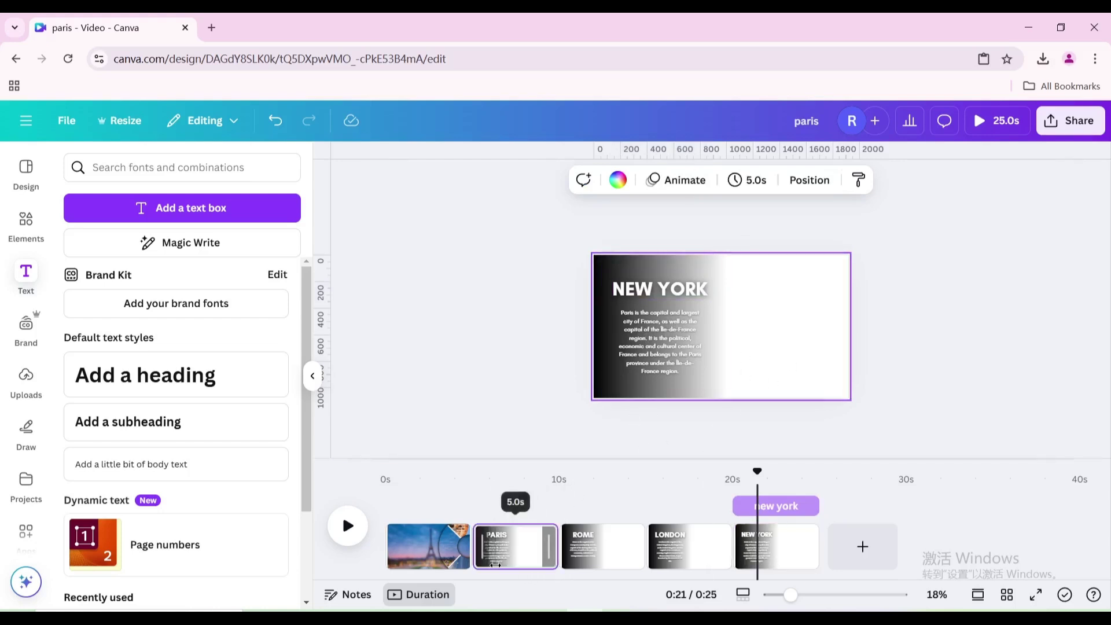
pyautogui.click(495, 545)
pyautogui.click(803, 545)
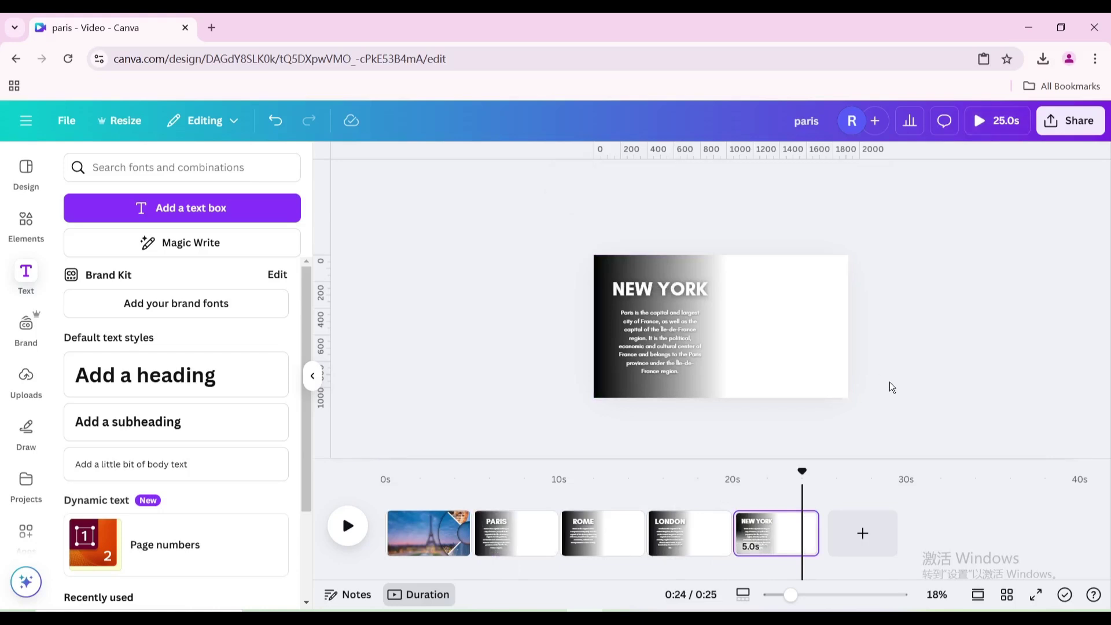
# Group the NEW YORK heading and paragraph, copy them, and paste onto the Paris page.
pyautogui.moveTo(888, 380); pyautogui.dragTo(392, 191)
pyautogui.click(633, 230)
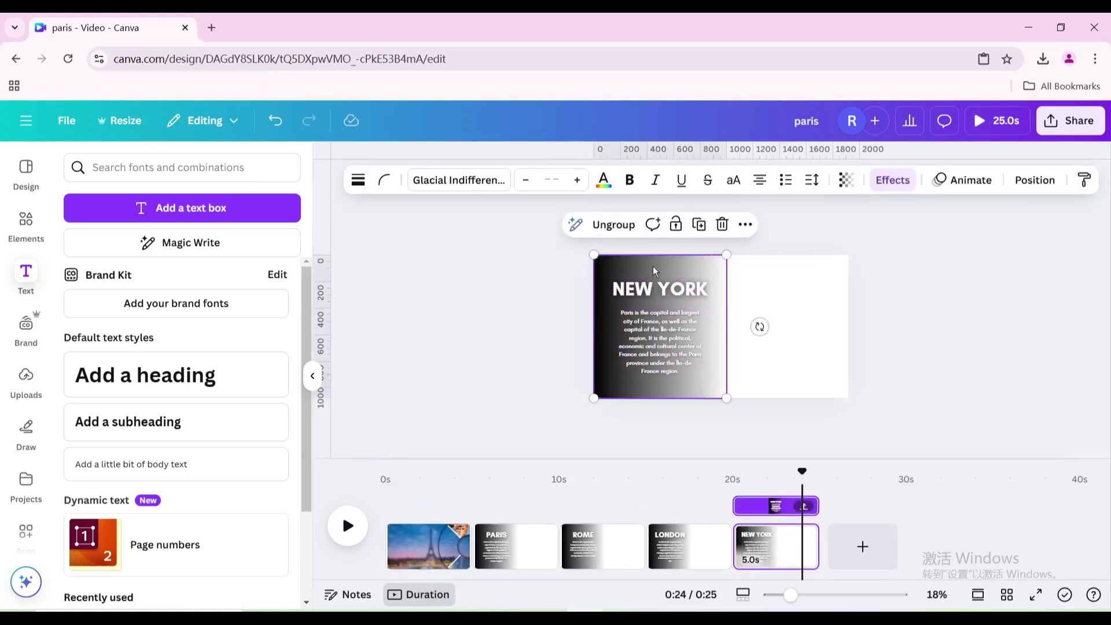
pyautogui.rightClick(651, 261)
pyautogui.click(696, 176)
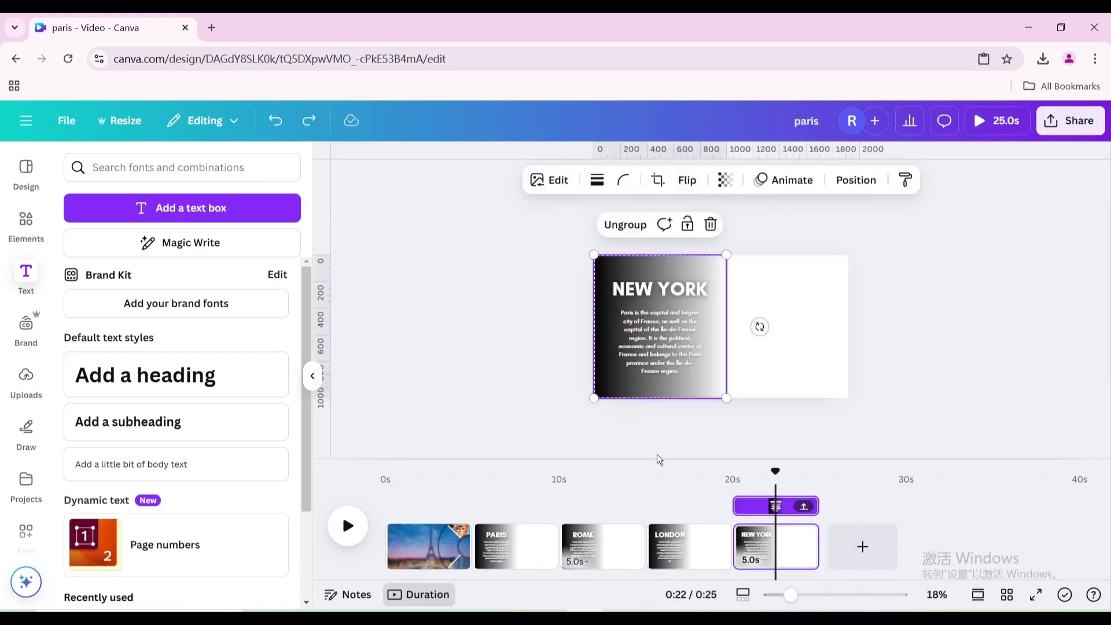
pyautogui.click(430, 546)
pyautogui.click(658, 284)
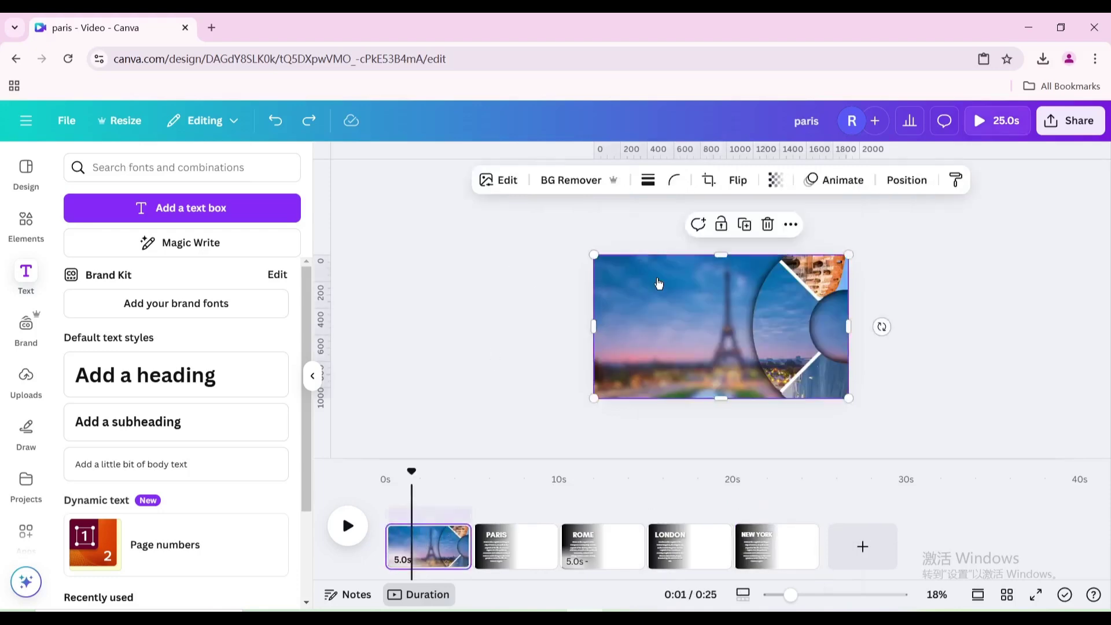
pyautogui.rightClick(659, 284)
pyautogui.click(697, 200)
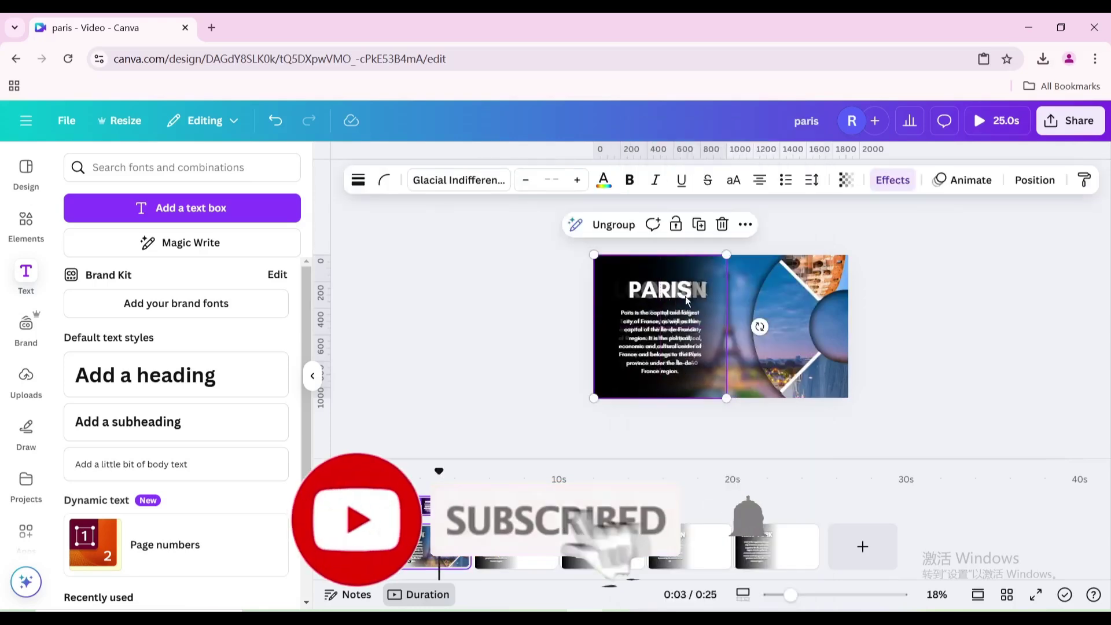
# Delete the four other city pages and show the Paris page's layer list.
pyautogui.click(923, 297)
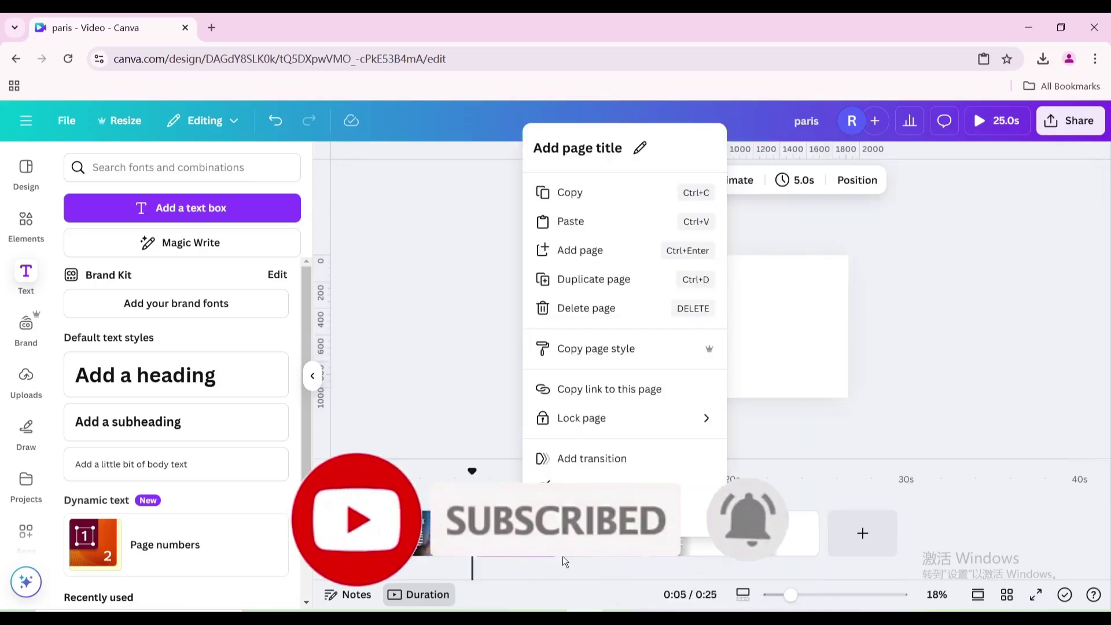
pyautogui.press('Escape')
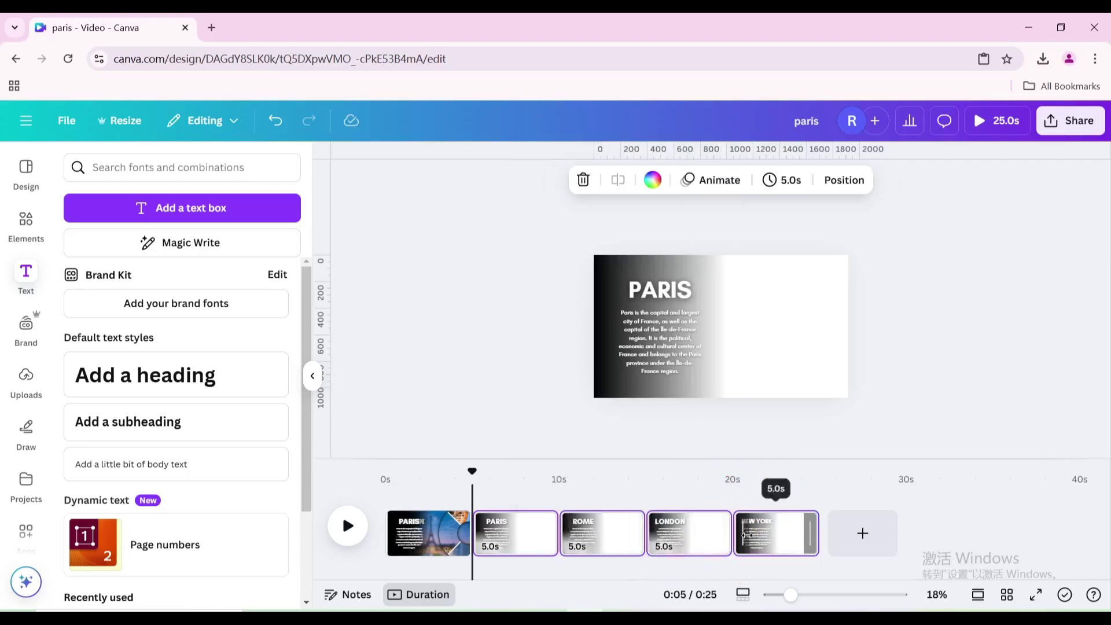
pyautogui.rightClick(748, 540)
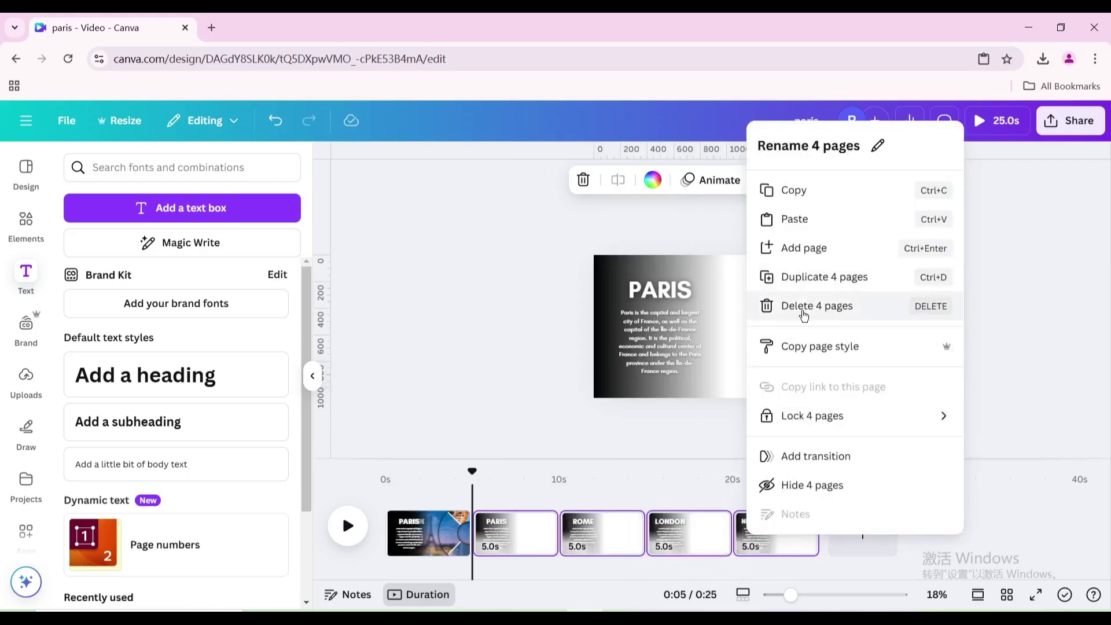
pyautogui.click(802, 311)
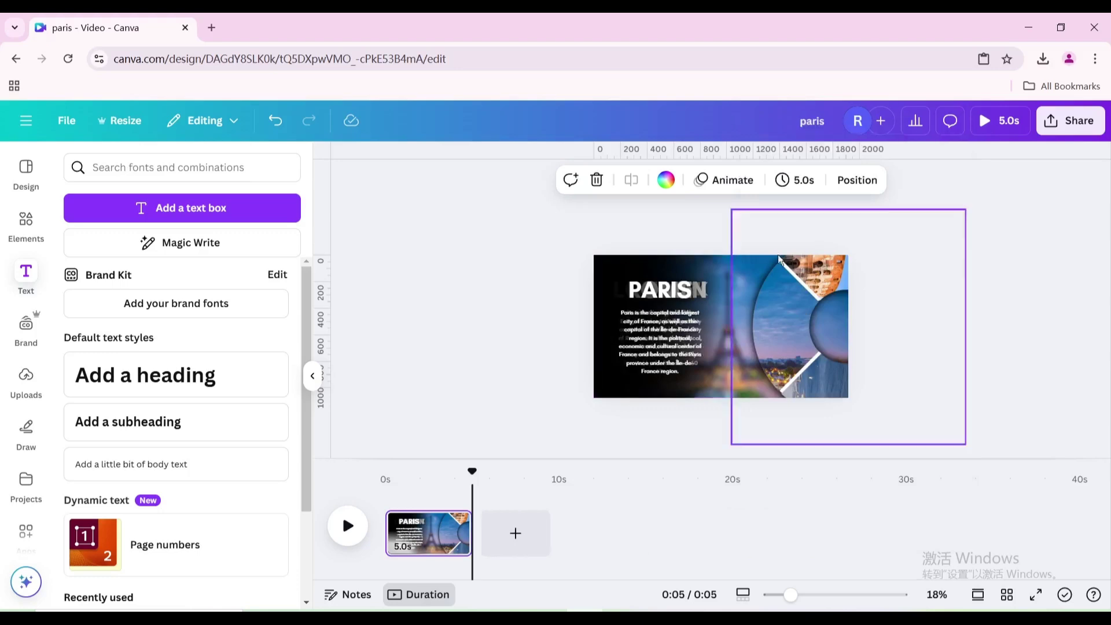
pyautogui.click(839, 184)
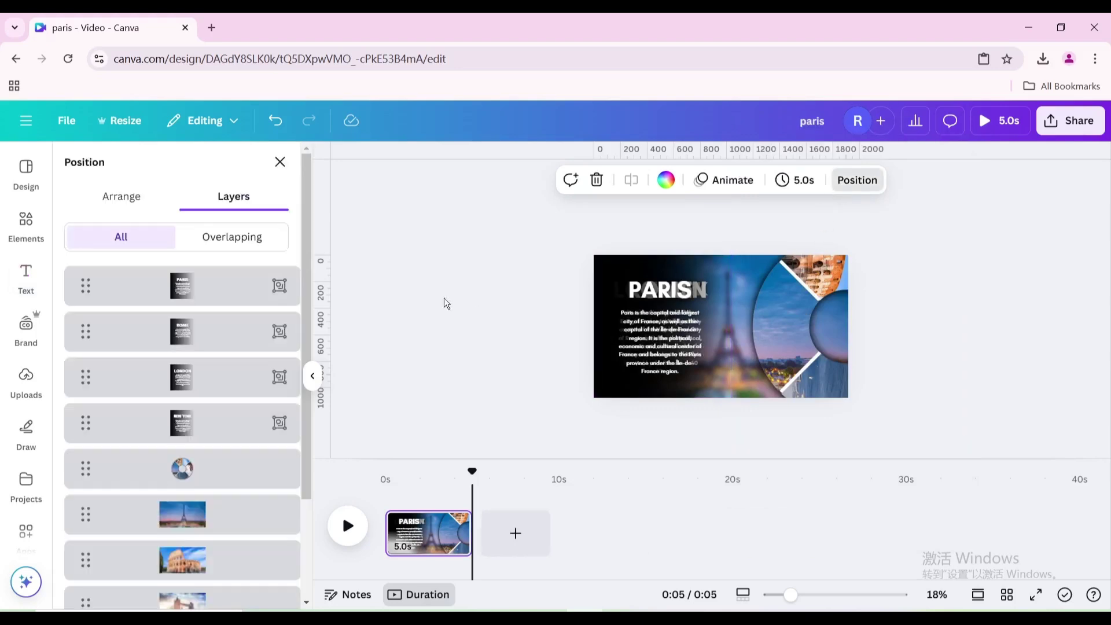
# Set the Colosseum, Tower Bridge and Statue of Liberty photo layers to 0 transparency.
pyautogui.scroll(-2, 224, 417)
pyautogui.click(174, 471)
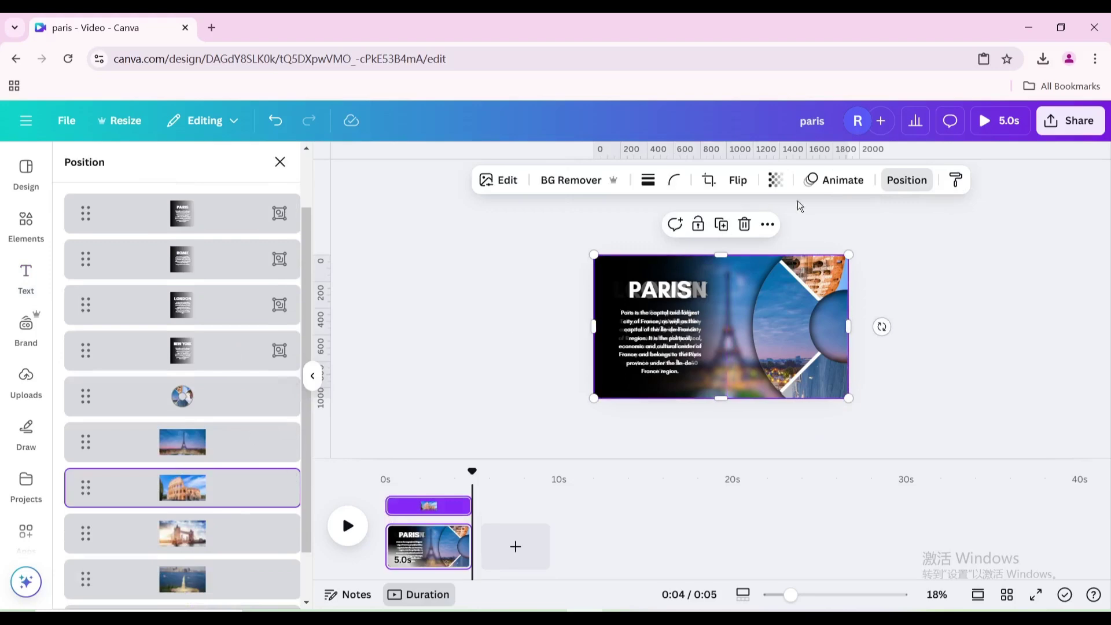
pyautogui.click(774, 180)
pyautogui.moveTo(812, 239); pyautogui.dragTo(599, 239)
pyautogui.click(142, 543)
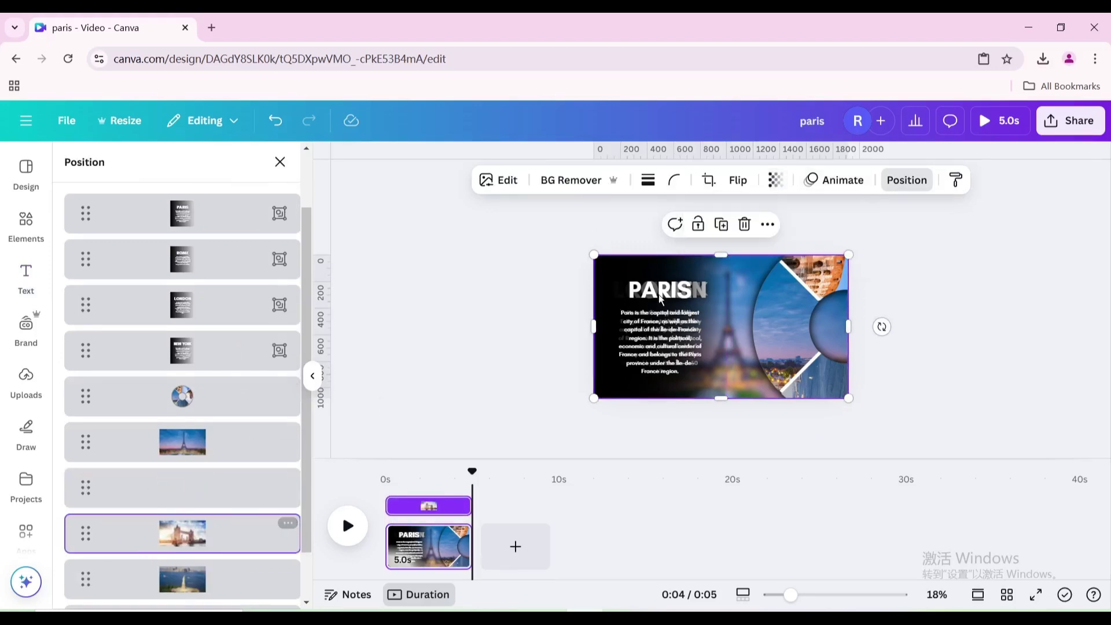
pyautogui.click(778, 183)
pyautogui.moveTo(802, 241); pyautogui.dragTo(555, 239)
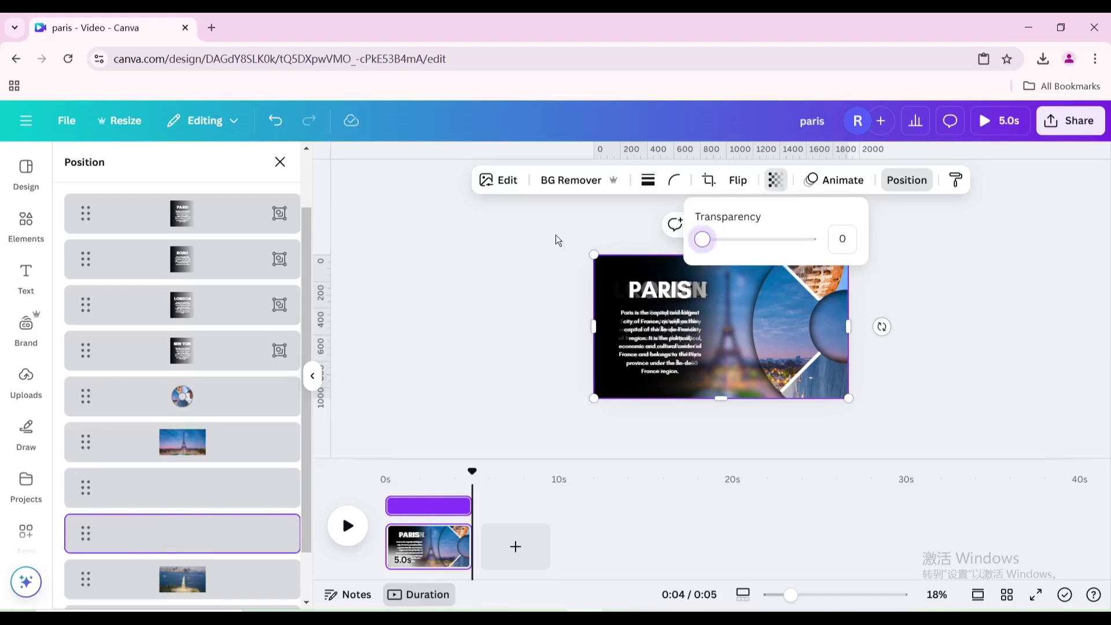
pyautogui.click(160, 595)
pyautogui.click(774, 182)
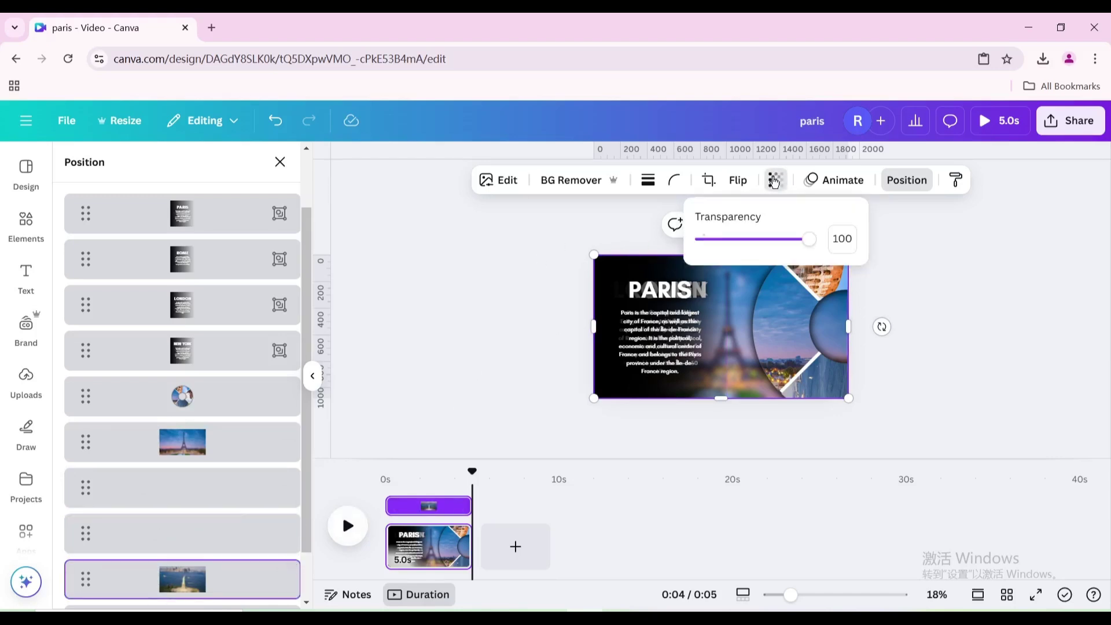
pyautogui.moveTo(799, 247); pyautogui.dragTo(645, 238)
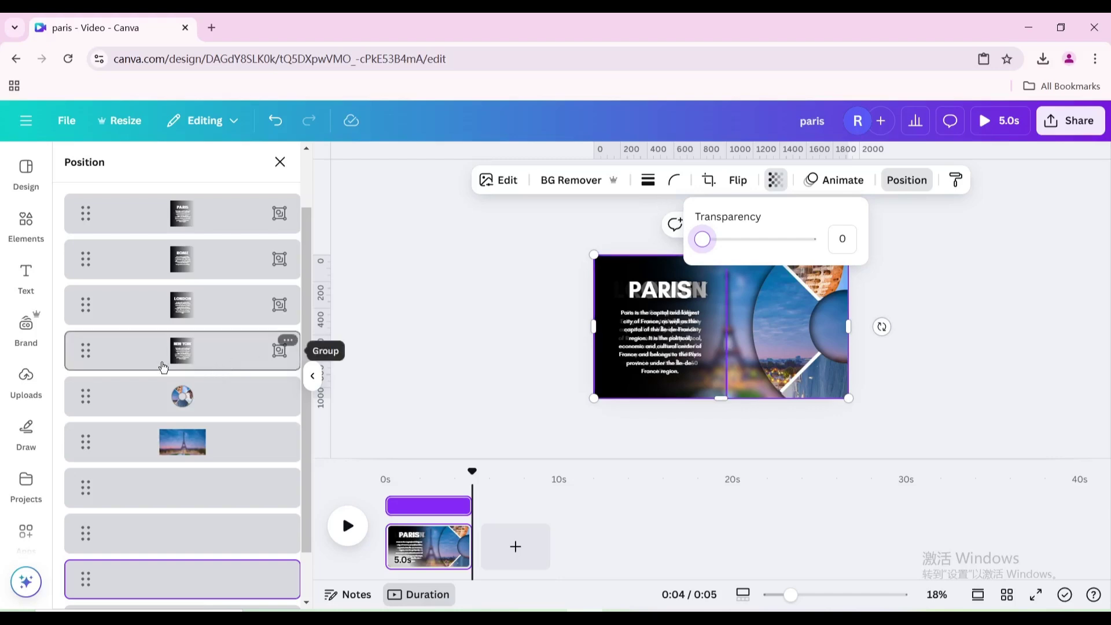
# Drag the NEW YORK, LONDON and ROME text groups off the page's left side.
pyautogui.click(292, 349)
pyautogui.keyDown('shift'); pyautogui.click(694, 340); pyautogui.keyUp('shift')
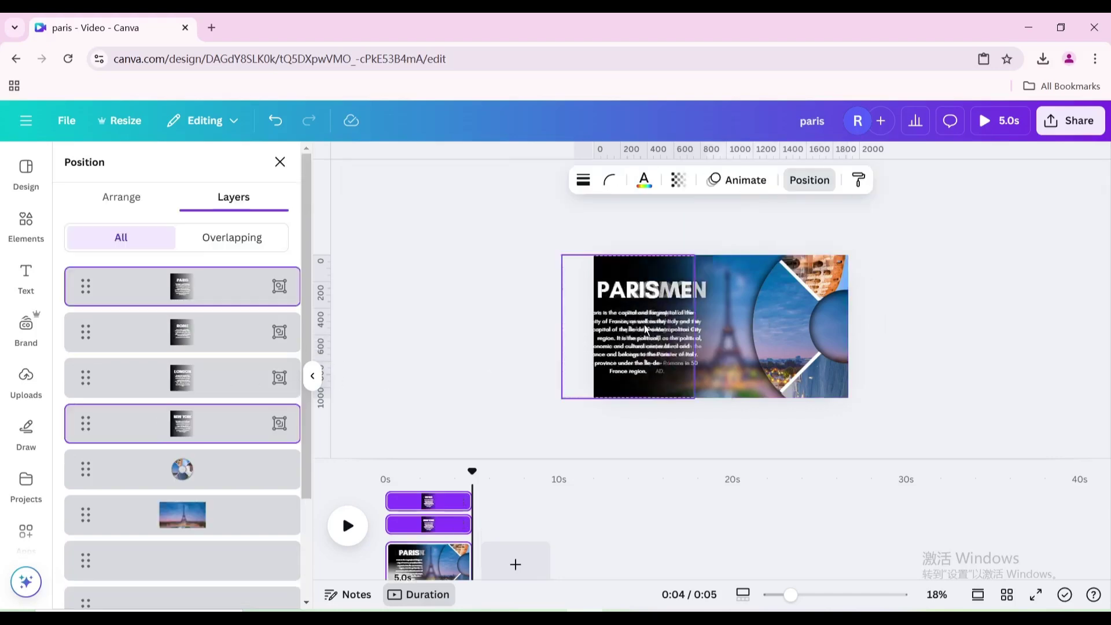
pyautogui.moveTo(694, 340); pyautogui.dragTo(591, 331)
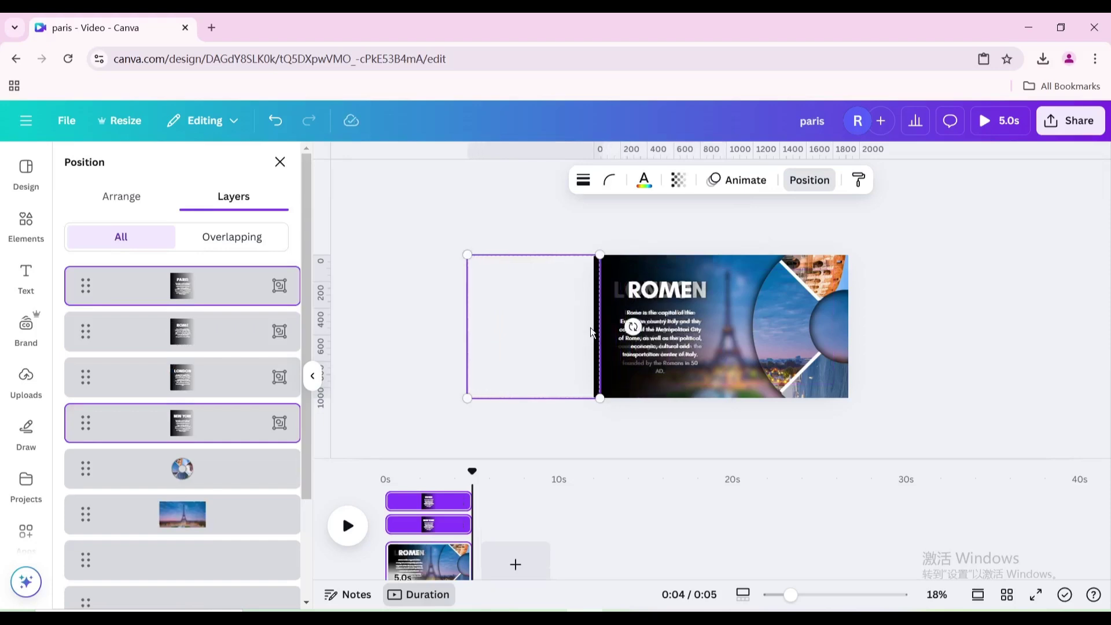
pyautogui.click(231, 376)
pyautogui.keyDown('shift'); pyautogui.click(717, 318); pyautogui.keyUp('shift')
pyautogui.moveTo(717, 318); pyautogui.dragTo(589, 317)
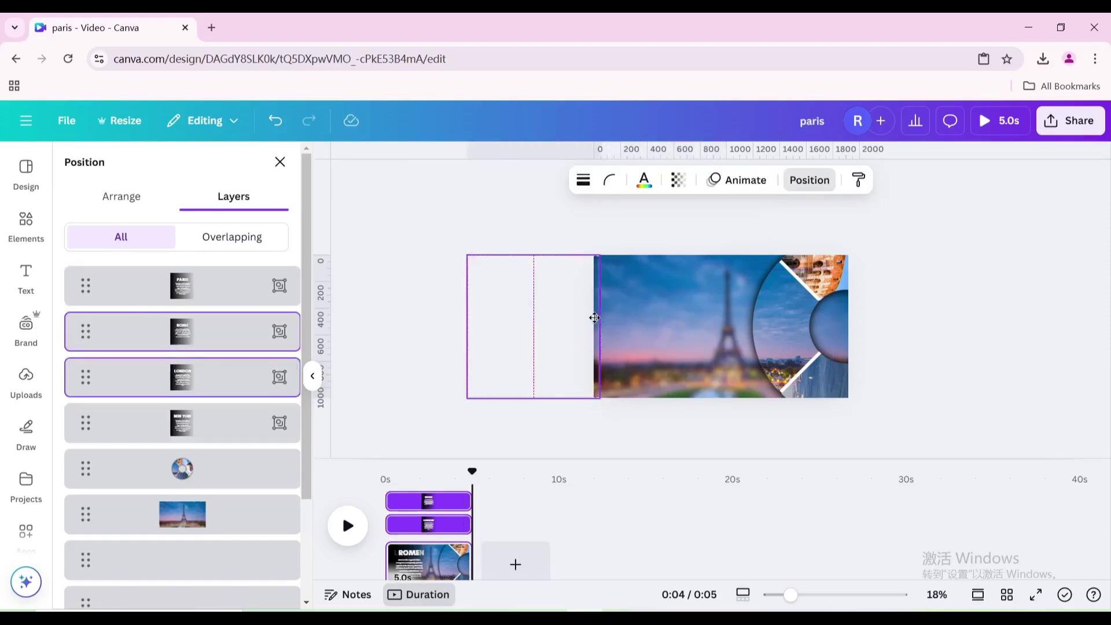
# Undo the move, push ROME and LONDON off the left edge, and return PARIS to the page.
pyautogui.click(183, 336)
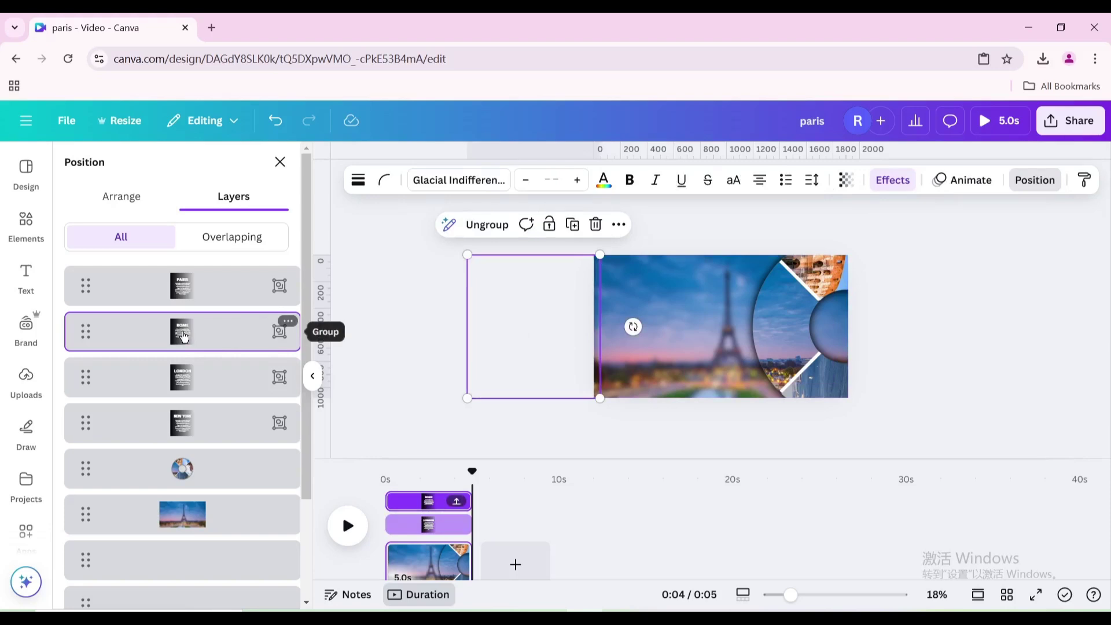
pyautogui.click(280, 125)
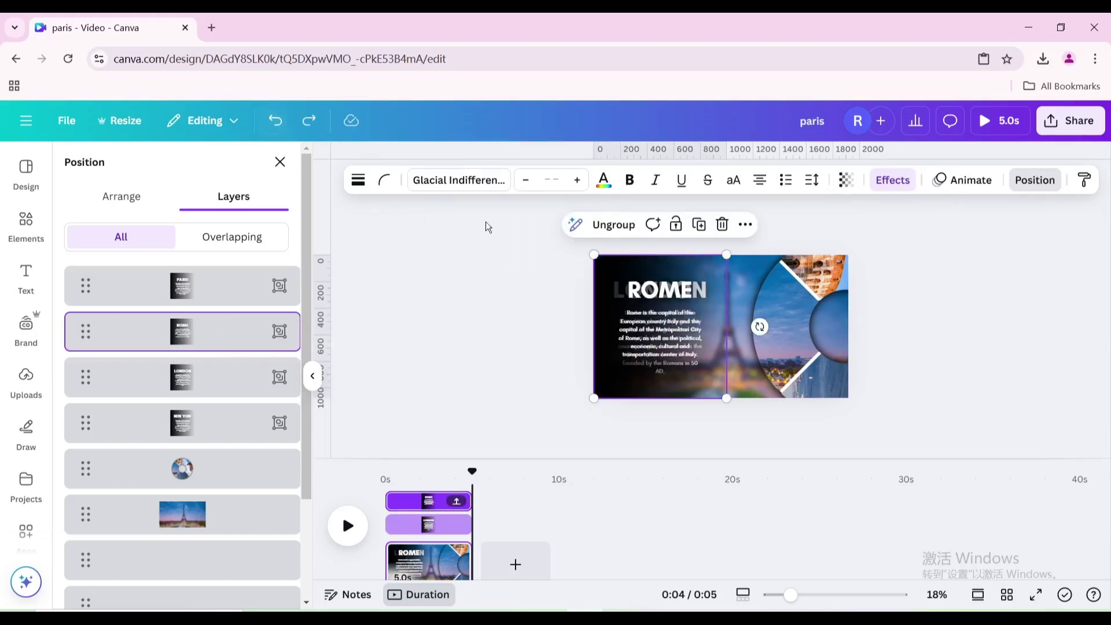
pyautogui.moveTo(678, 332); pyautogui.dragTo(555, 329)
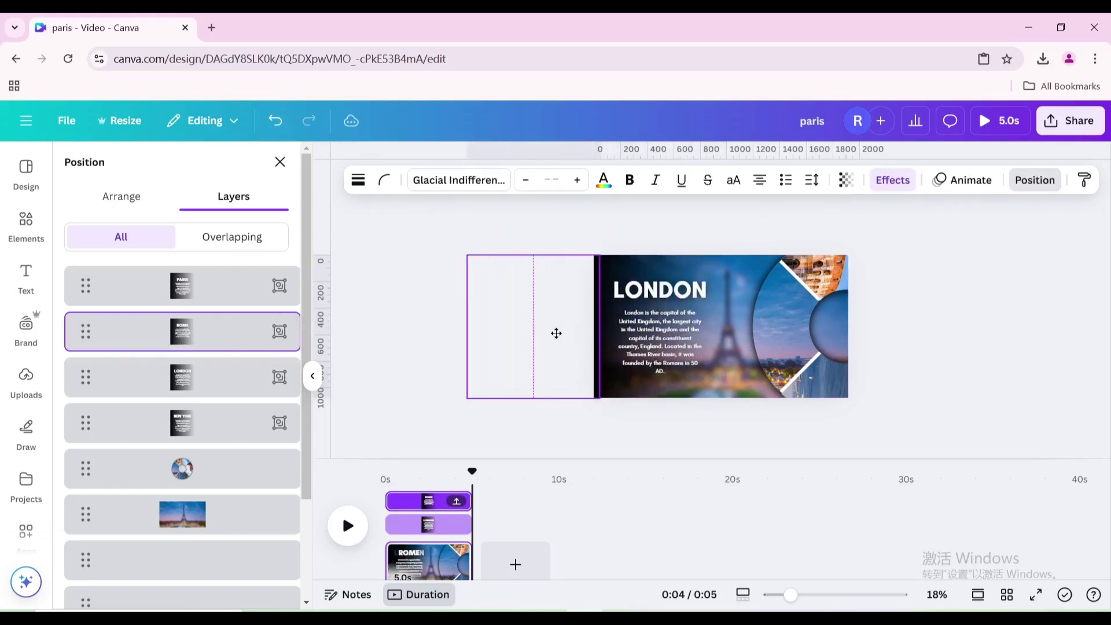
pyautogui.click(719, 313)
pyautogui.moveTo(719, 314); pyautogui.dragTo(588, 318)
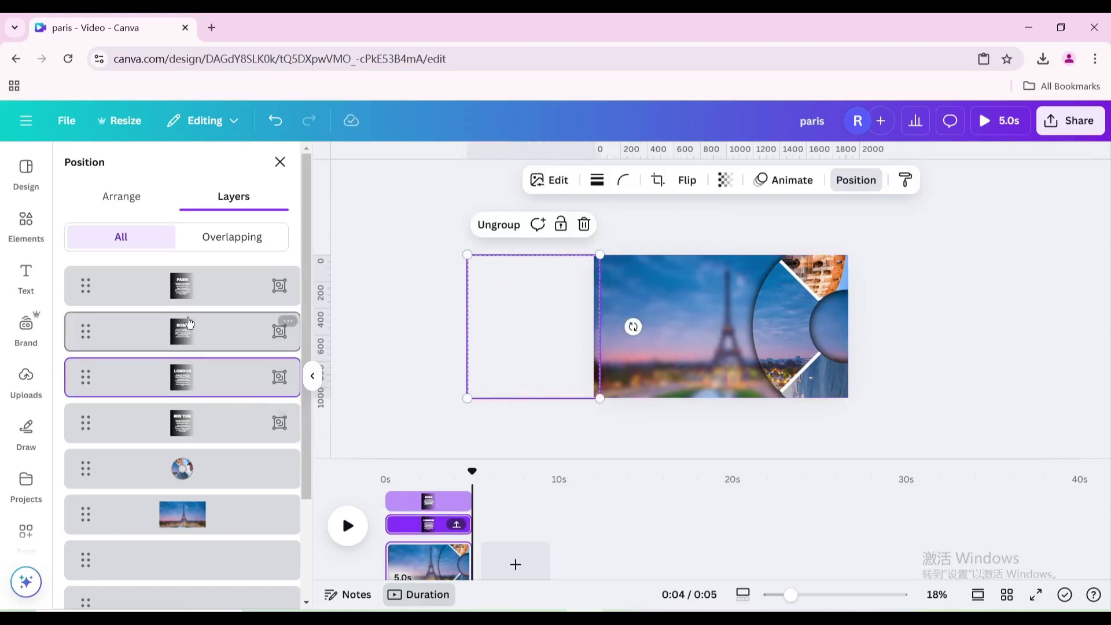
pyautogui.moveTo(524, 338); pyautogui.dragTo(661, 340)
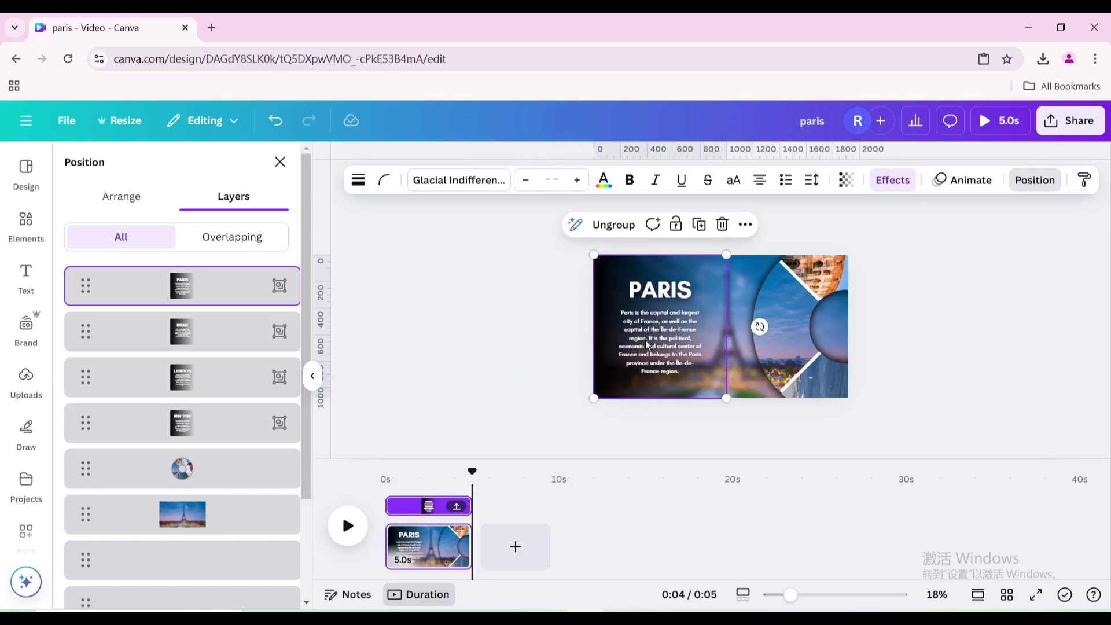
# Duplicate the Paris page and rotate the second page's circular frame about 22 degrees.
pyautogui.click(452, 535)
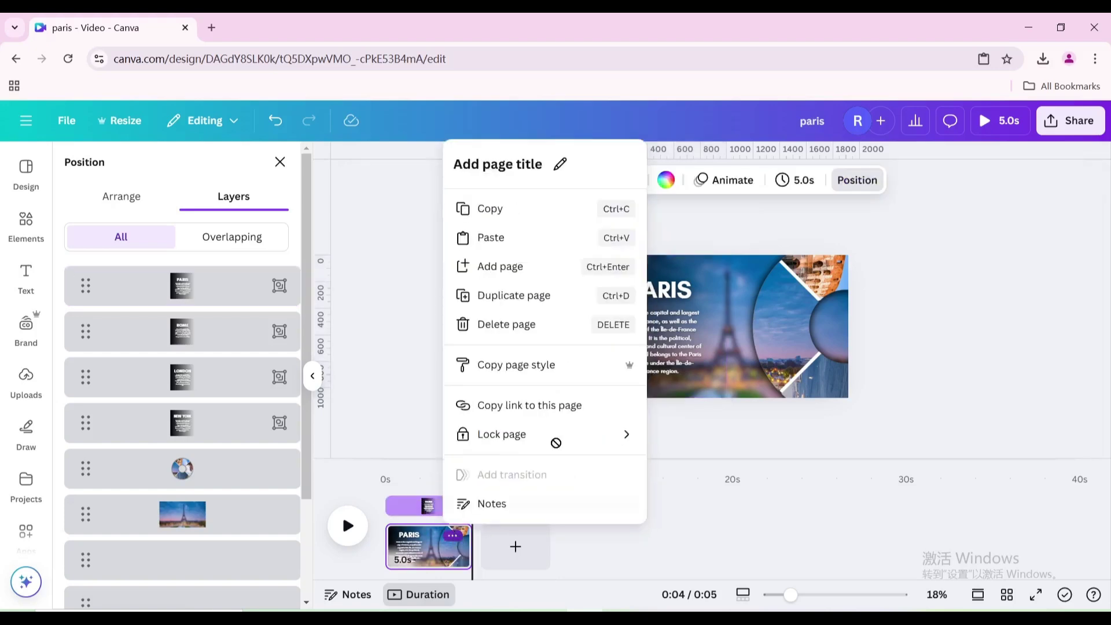
pyautogui.click(533, 296)
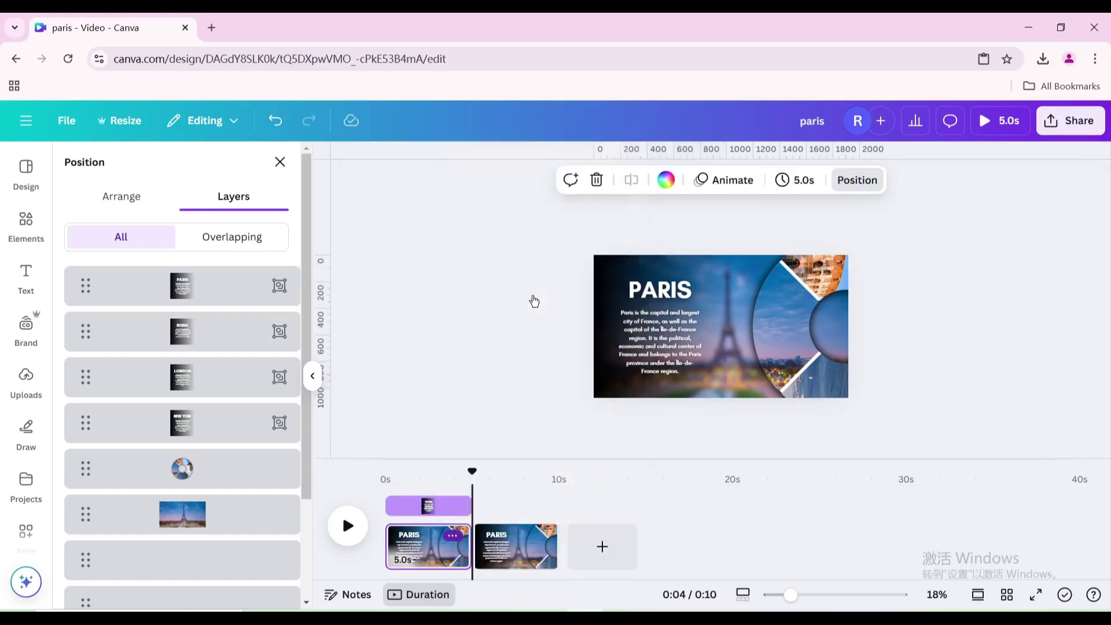
pyautogui.click(863, 330)
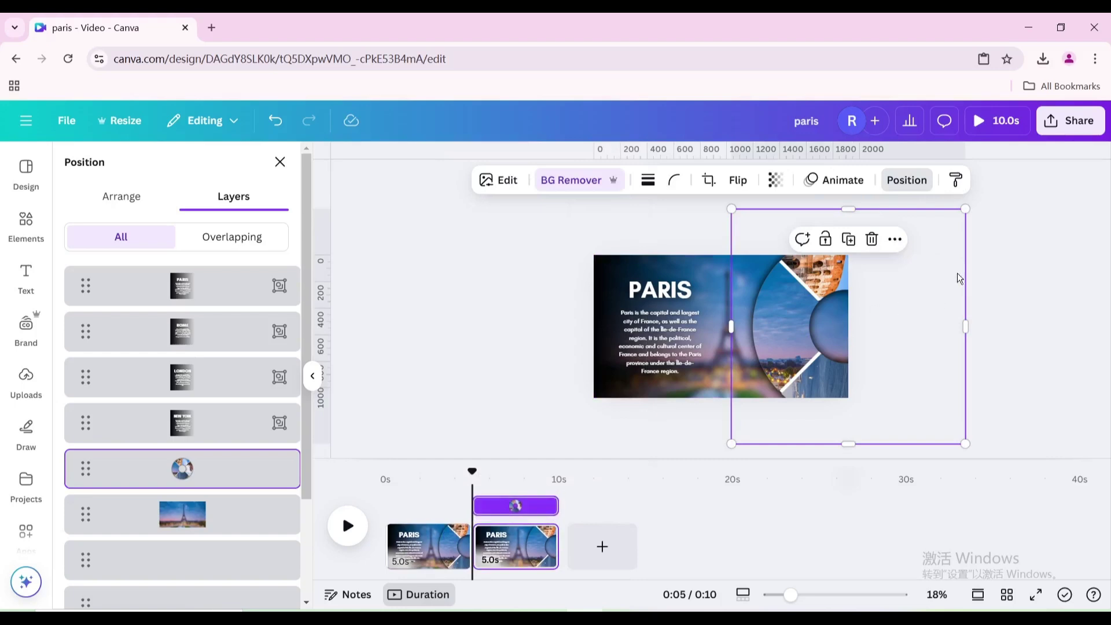
pyautogui.scroll(-2, 867, 417)
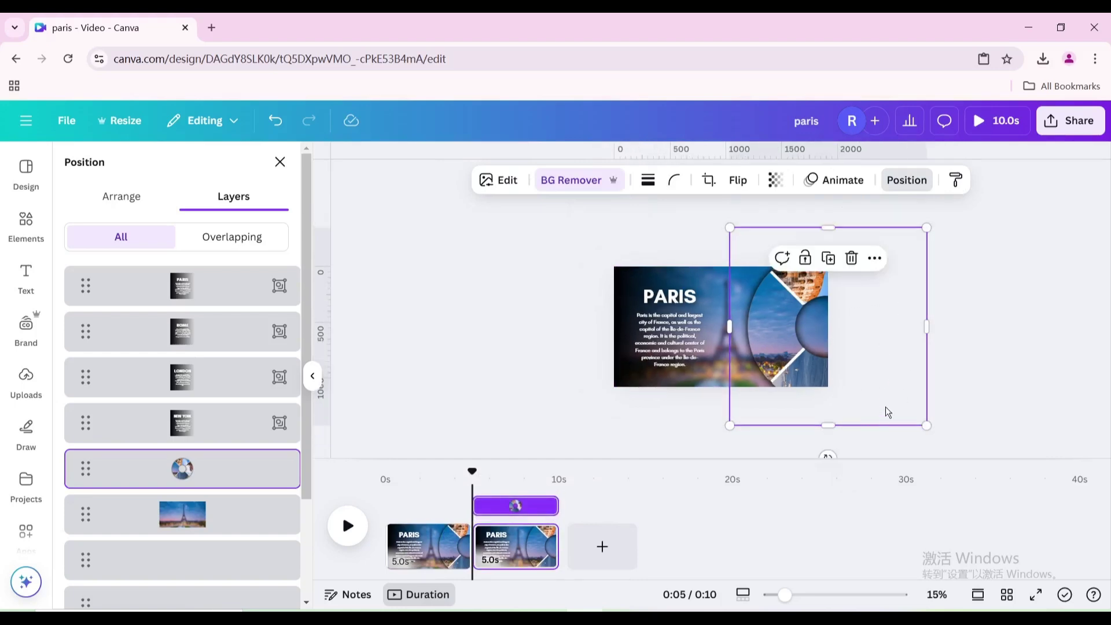
pyautogui.moveTo(828, 456); pyautogui.dragTo(657, 327)
# Hide the Eiffel Tower photo and make the New York photo fully visible.
pyautogui.click(223, 521)
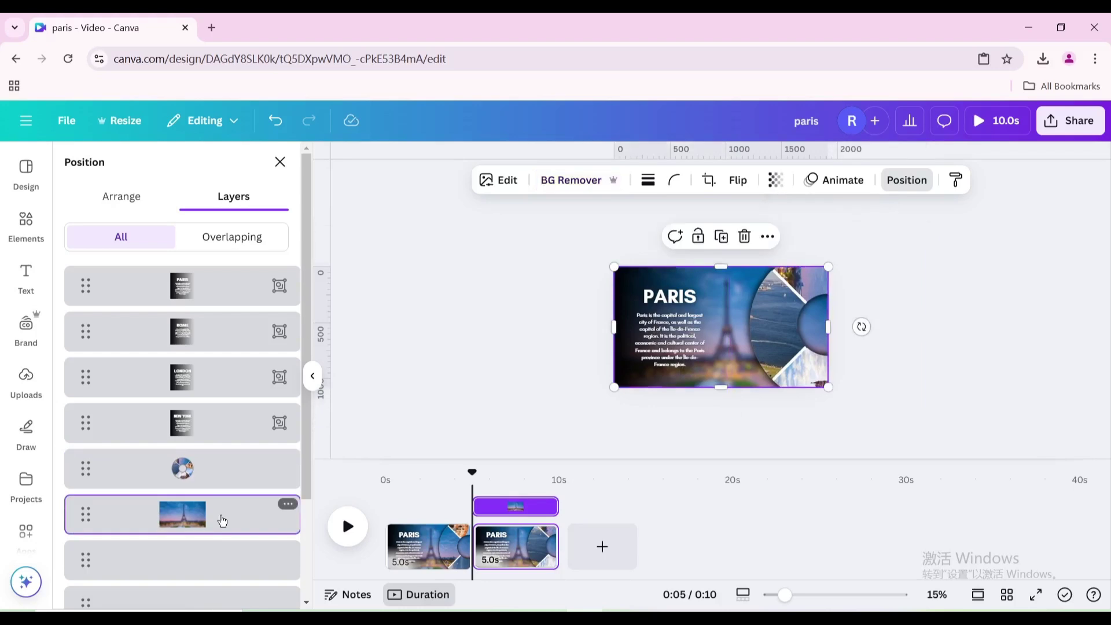
pyautogui.click(774, 181)
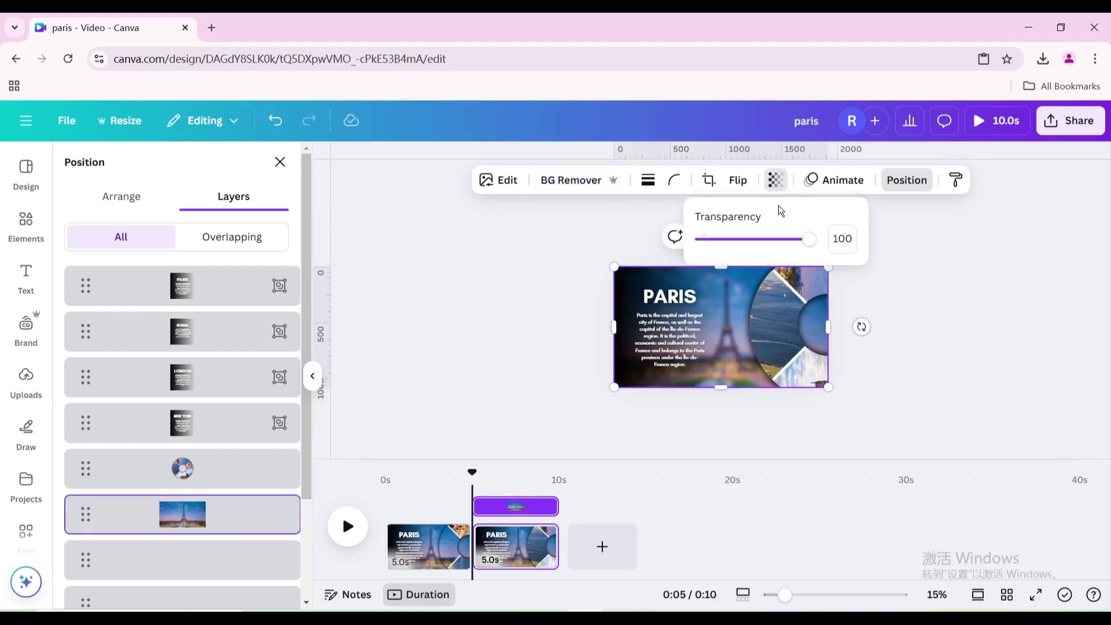
pyautogui.moveTo(812, 239); pyautogui.dragTo(612, 223)
pyautogui.scroll(-3, 247, 497)
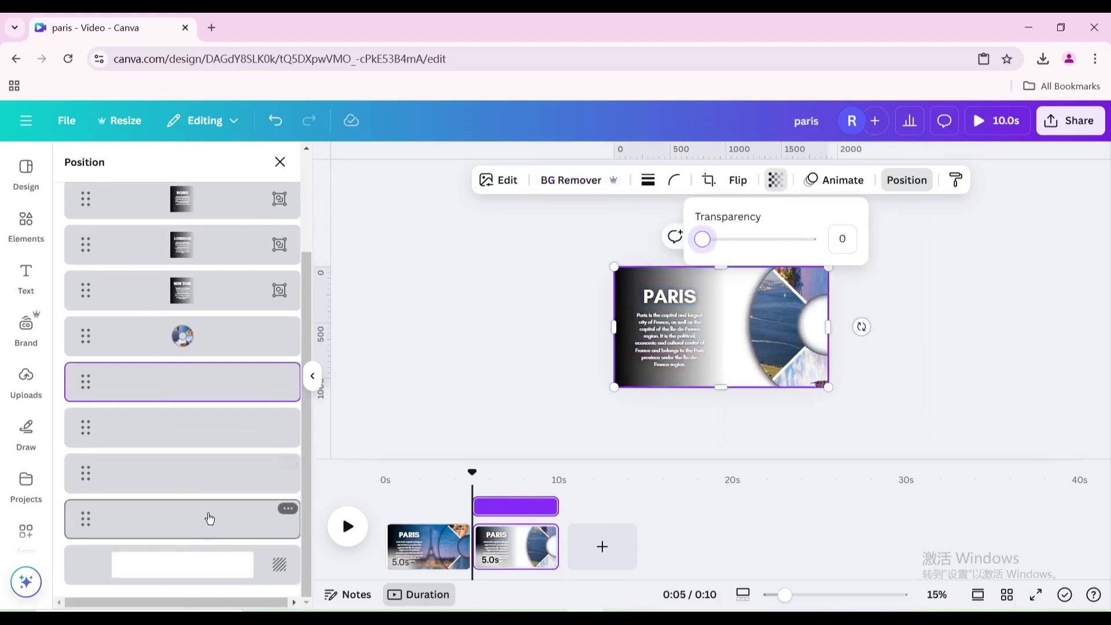
pyautogui.click(207, 524)
pyautogui.click(777, 182)
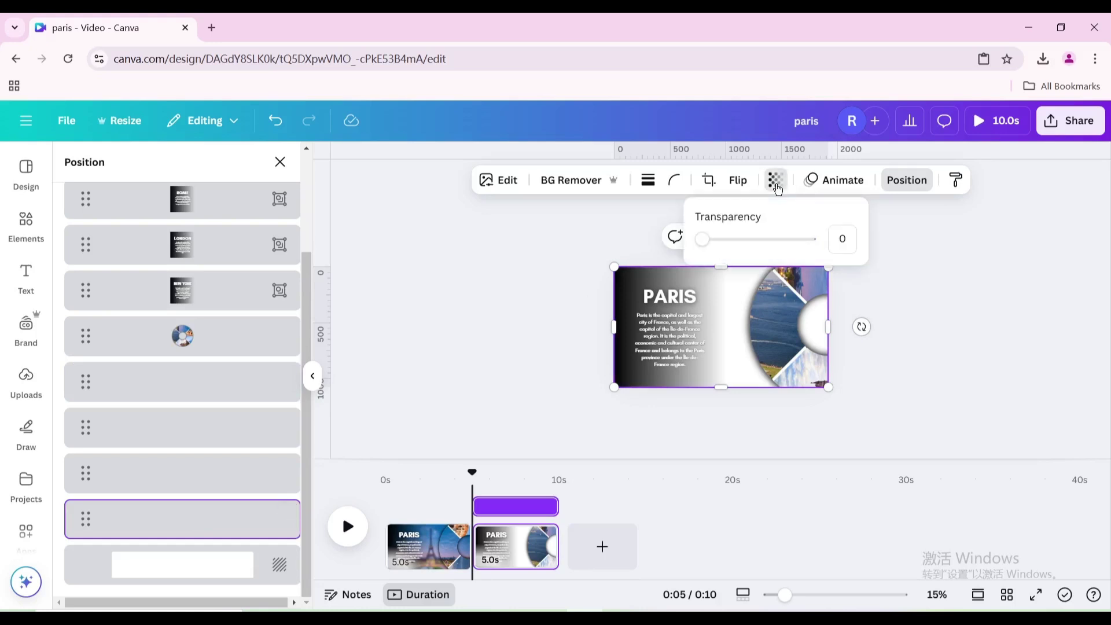
pyautogui.moveTo(714, 253); pyautogui.dragTo(864, 279)
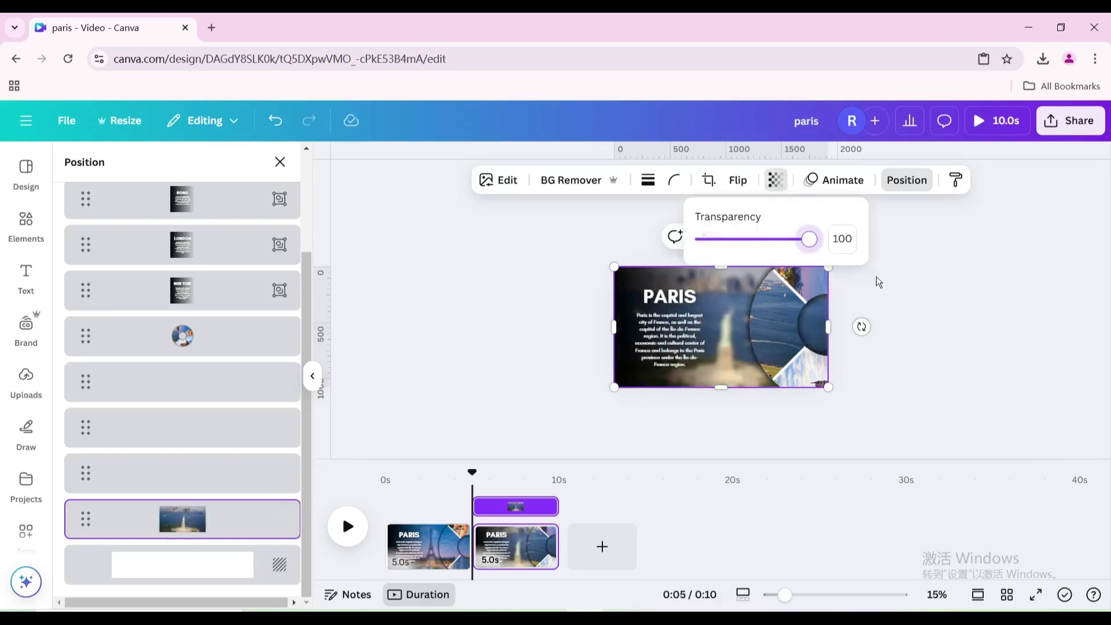
pyautogui.click(950, 324)
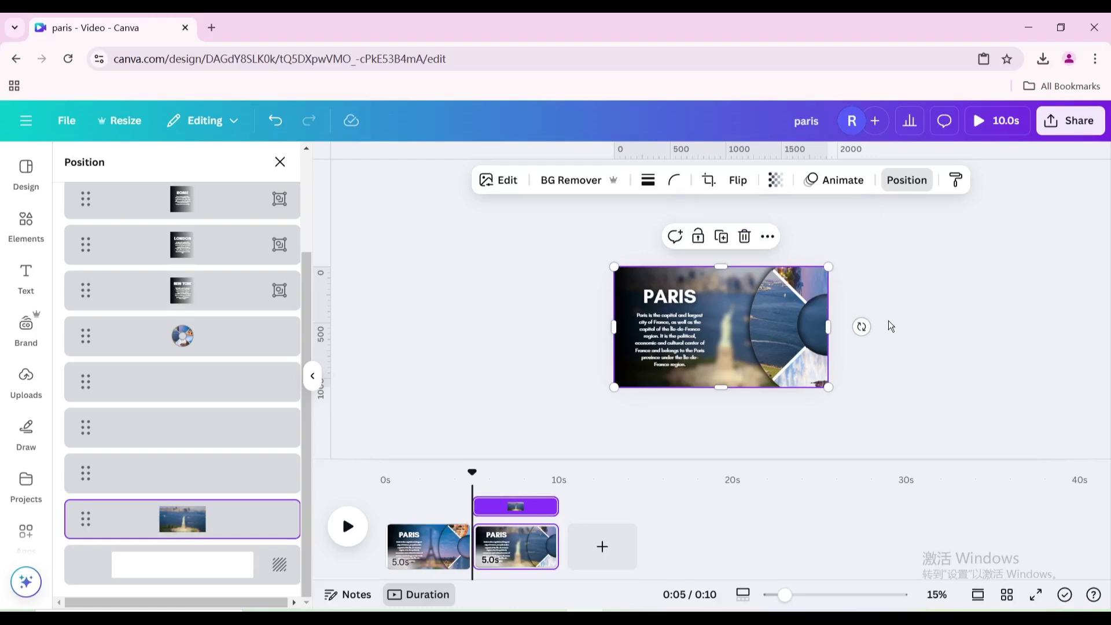
# Rotate the circle overlay slightly and move the PARIS text panel off the page's left.
pyautogui.click(814, 322)
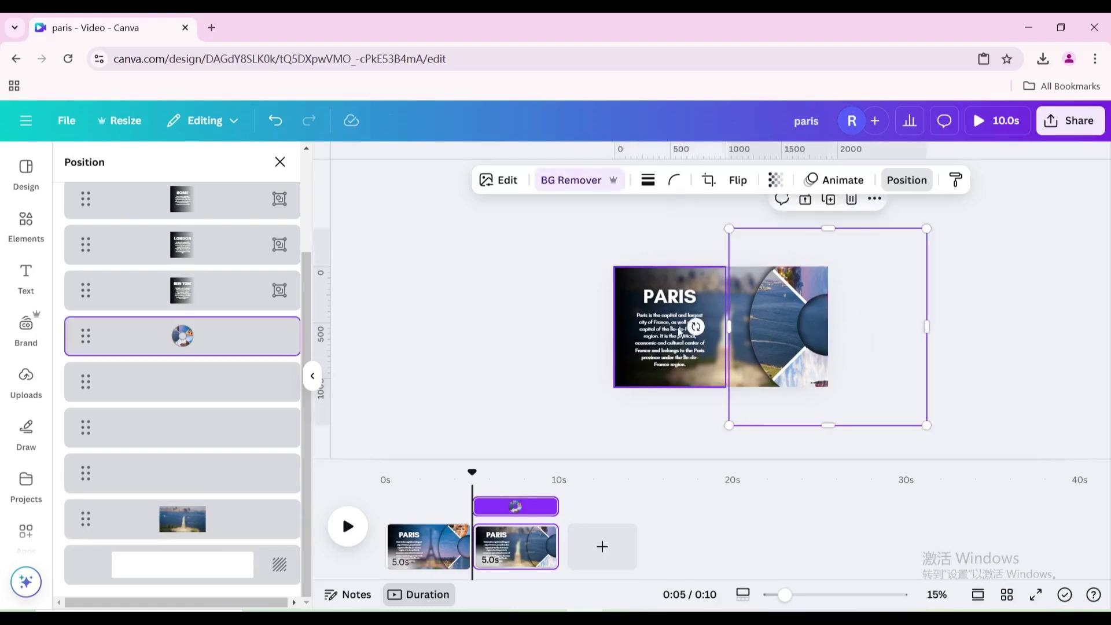
pyautogui.moveTo(693, 328); pyautogui.dragTo(694, 329)
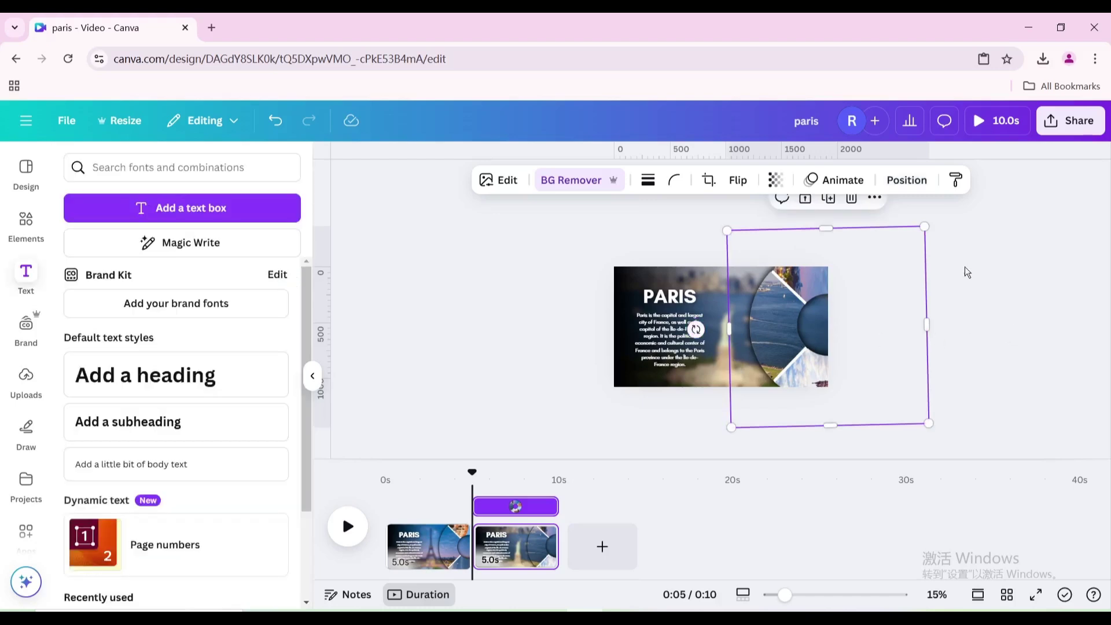
pyautogui.click(912, 183)
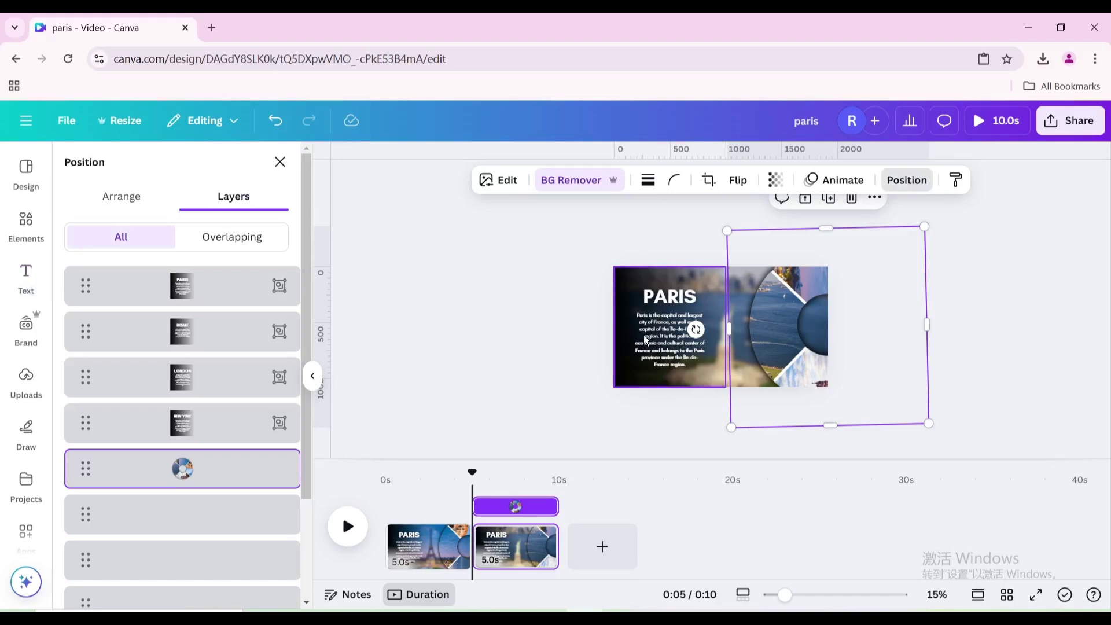
pyautogui.moveTo(645, 340); pyautogui.dragTo(581, 335)
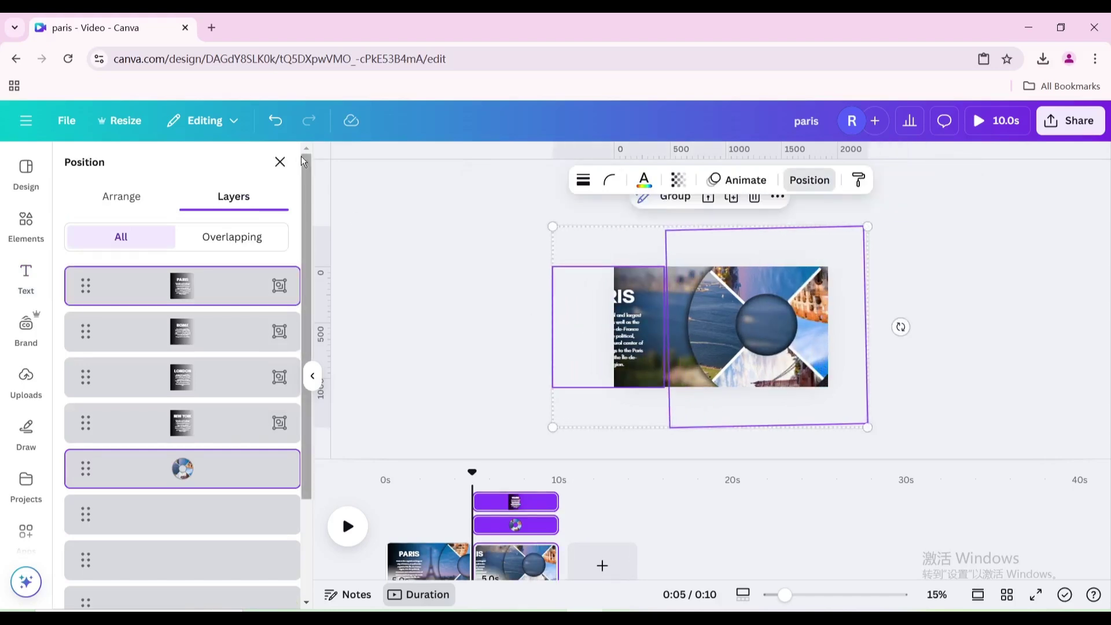
pyautogui.hotkey('ctrl', 'z')
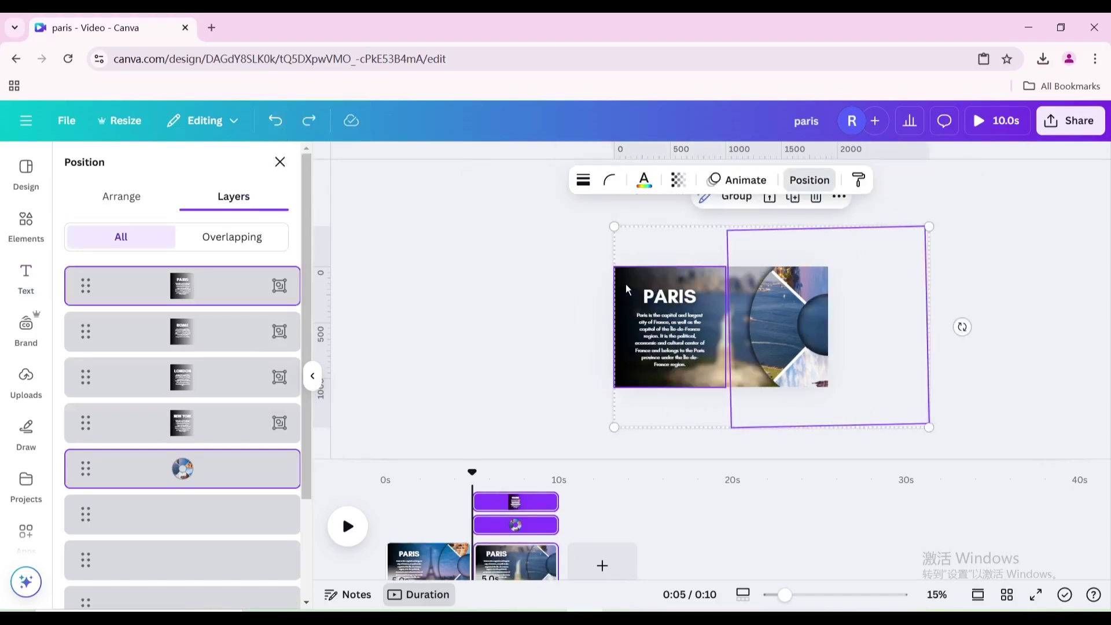
pyautogui.click(928, 288)
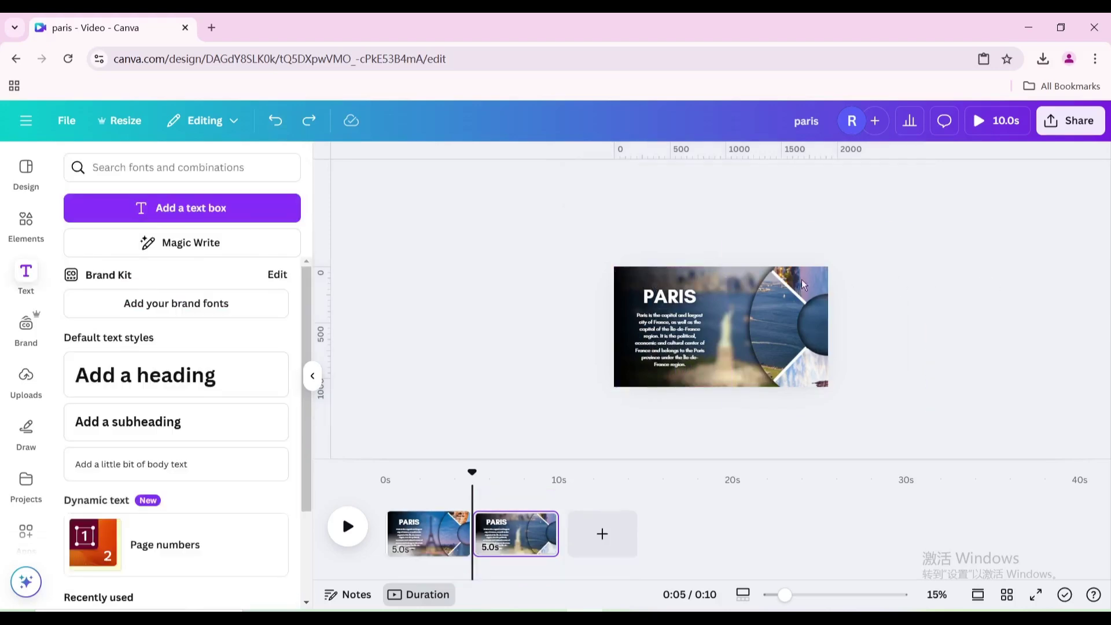
pyautogui.moveTo(701, 284); pyautogui.dragTo(599, 284)
# Bring the NEW YORK text panel onto the page's left half.
pyautogui.click(698, 308)
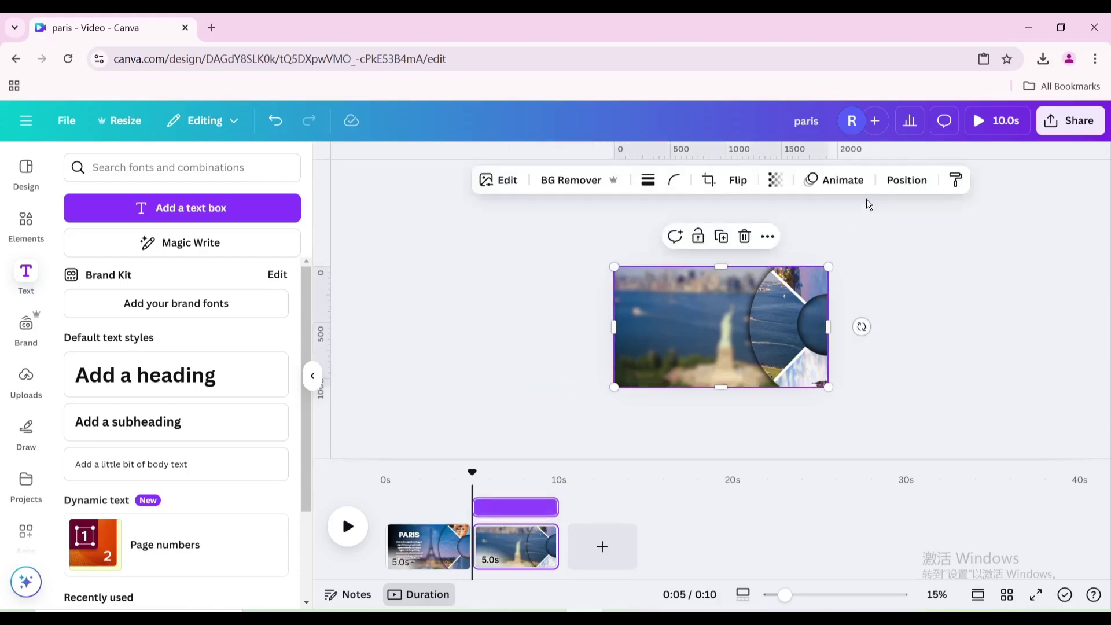
pyautogui.click(905, 180)
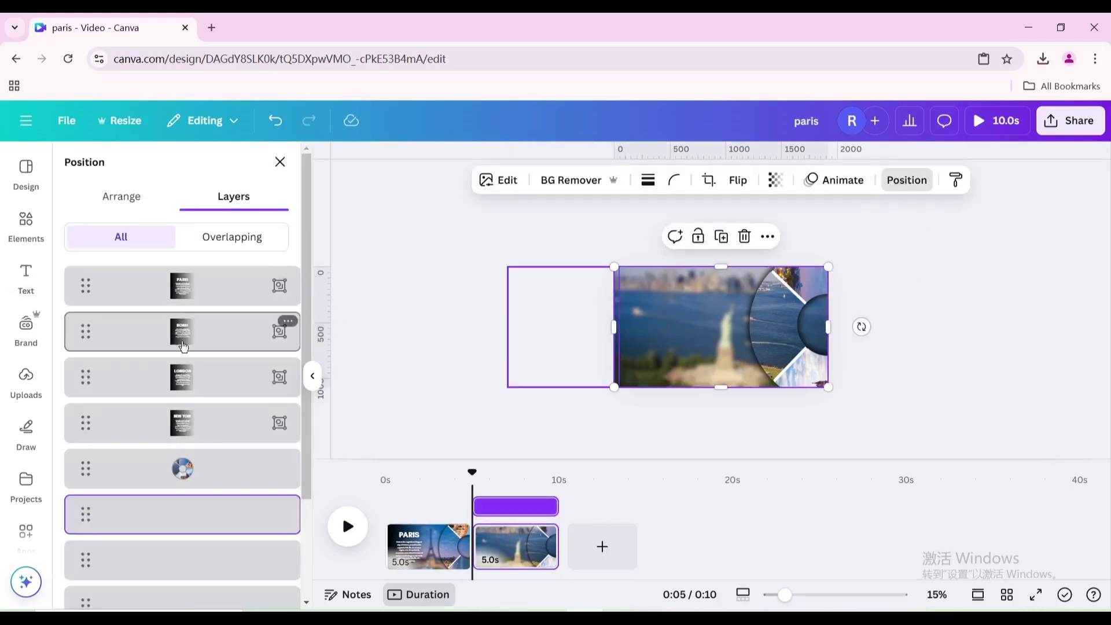
pyautogui.click(600, 327)
pyautogui.moveTo(600, 327); pyautogui.dragTo(703, 333)
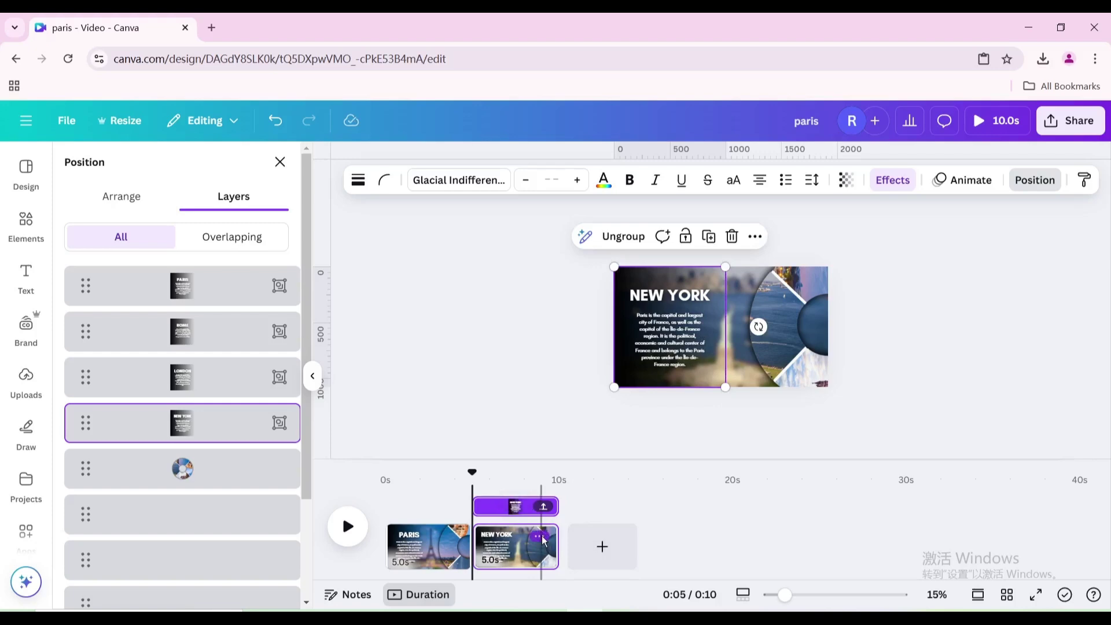
pyautogui.click(543, 541)
# Duplicate the NEW YORK page, show the London photo and swap in the LONDON panel.
pyautogui.click(585, 272)
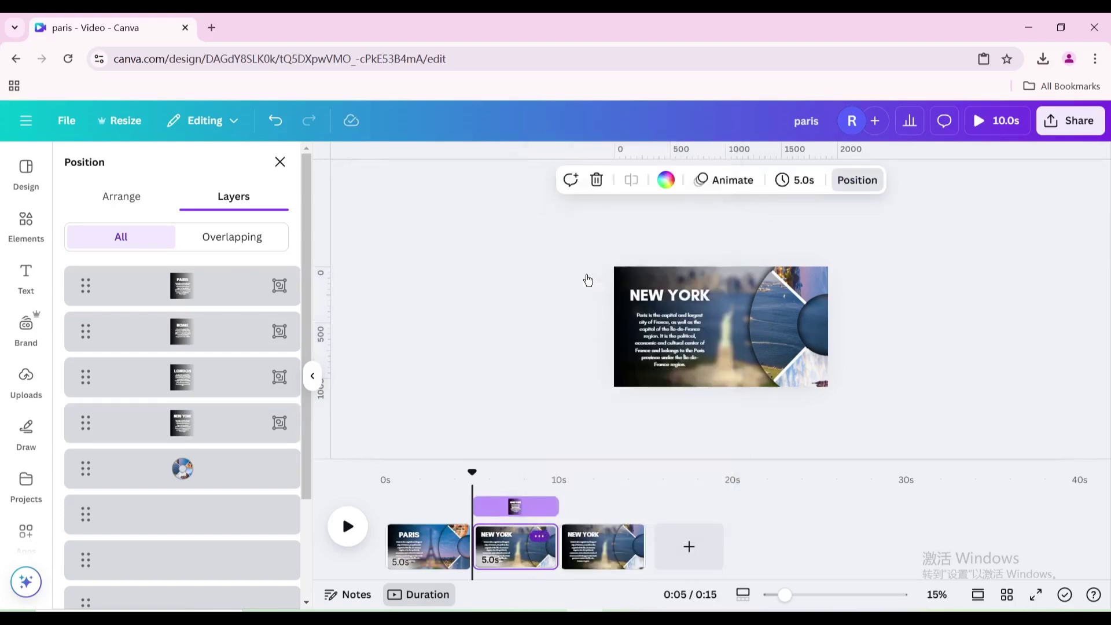
pyautogui.click(810, 324)
pyautogui.click(637, 347)
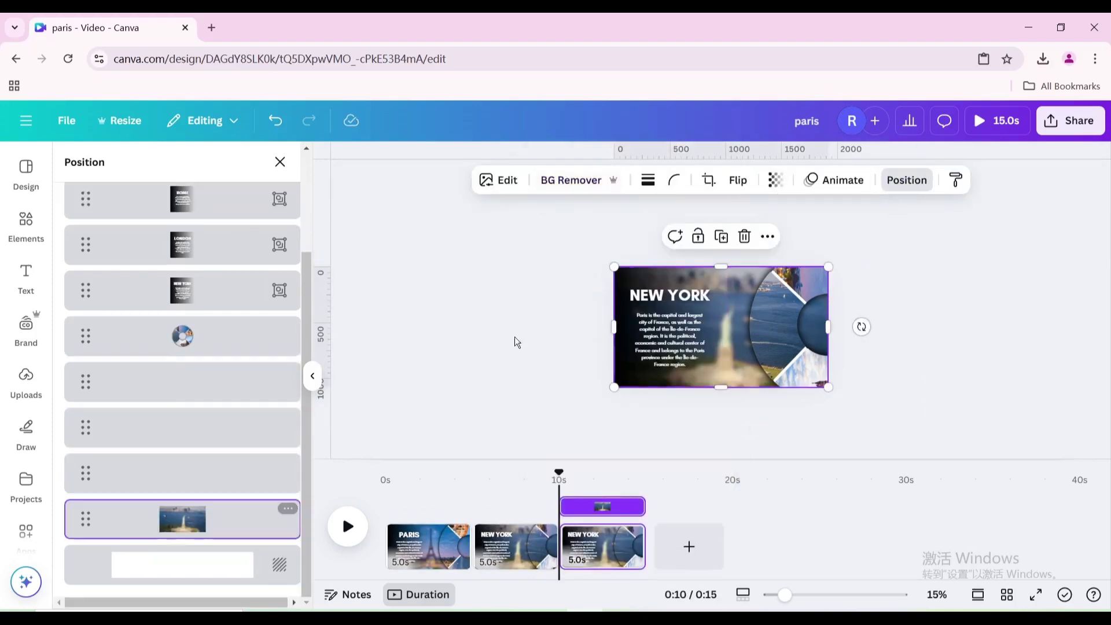
pyautogui.press('0')
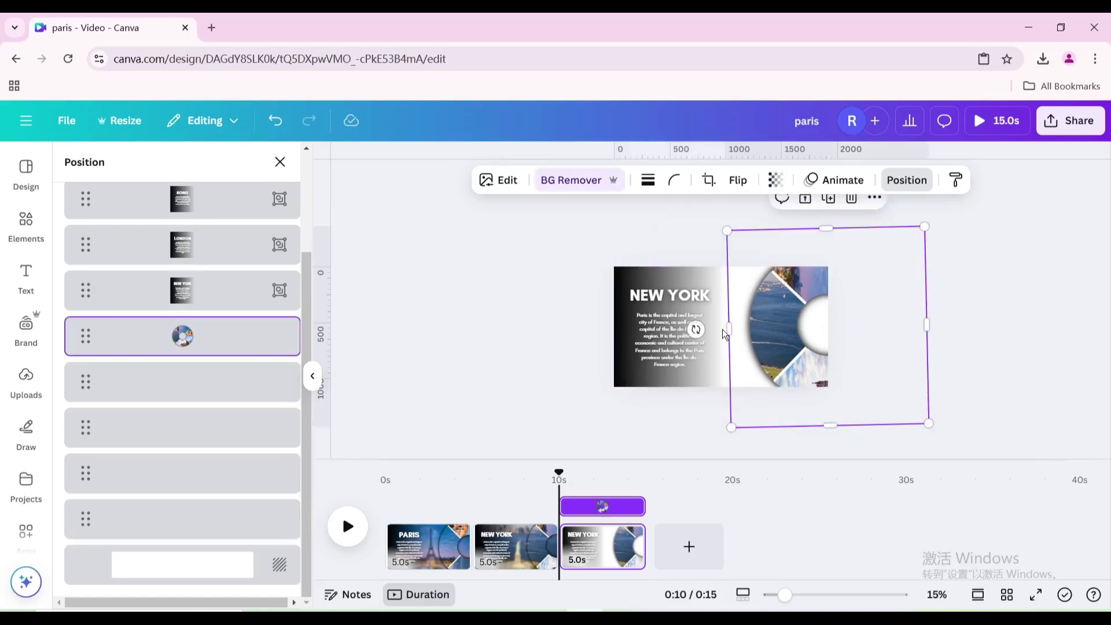
pyautogui.press('0')
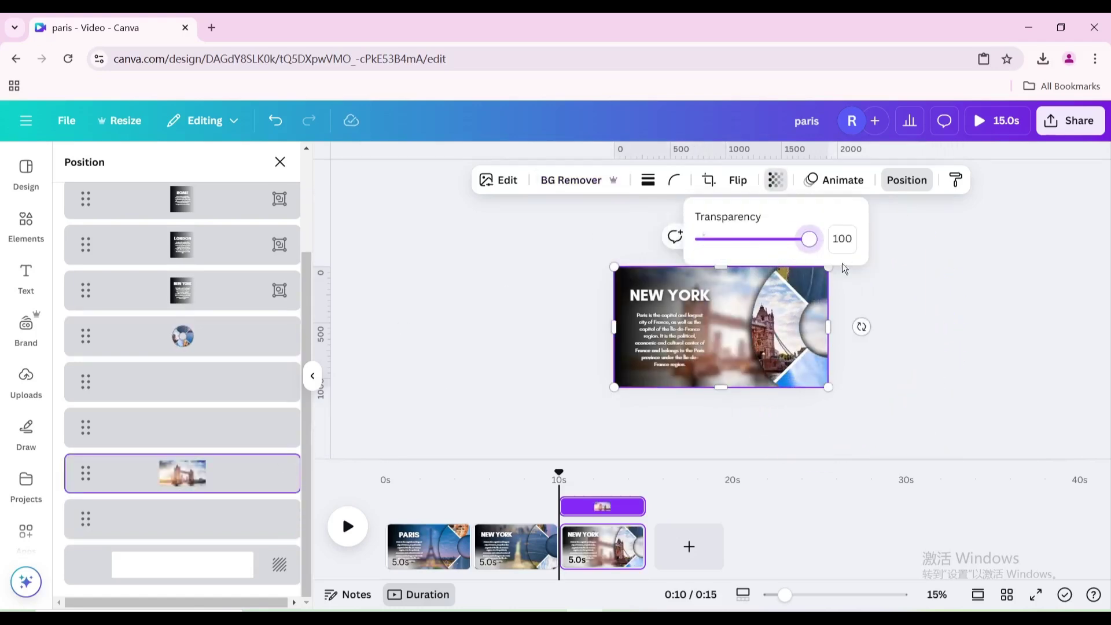
pyautogui.press('t')
pyautogui.moveTo(717, 339); pyautogui.dragTo(626, 340)
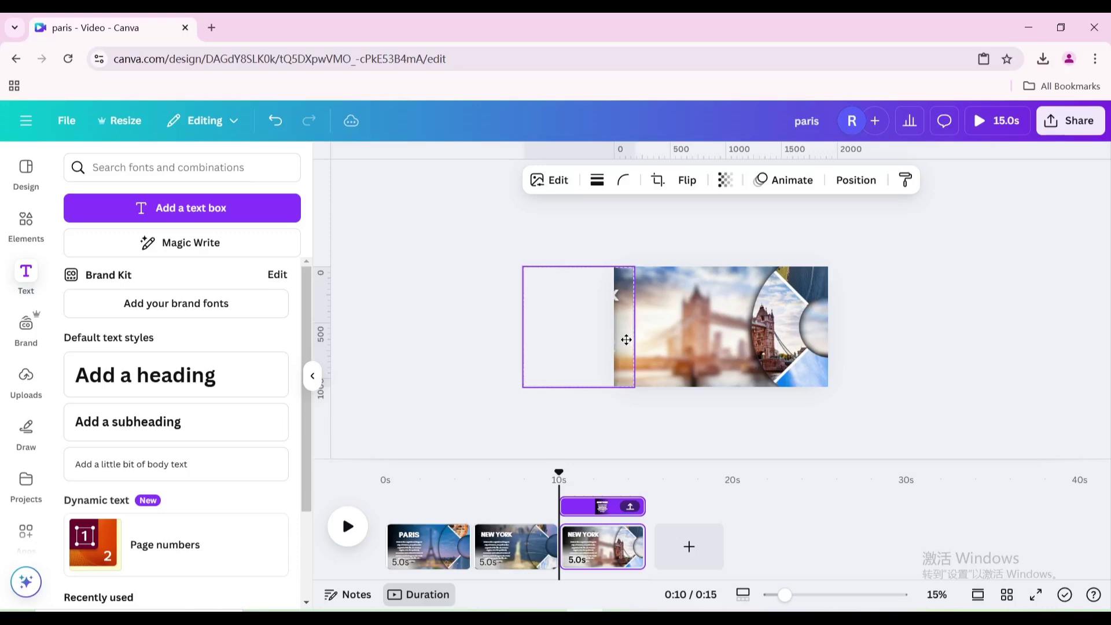
pyautogui.click(855, 180)
pyautogui.hotkey('ctrl', 'z')
# Duplicate the LONDON page, reveal the Colosseum photo and replace LONDON with the ROME panel.
pyautogui.rightClick(635, 544)
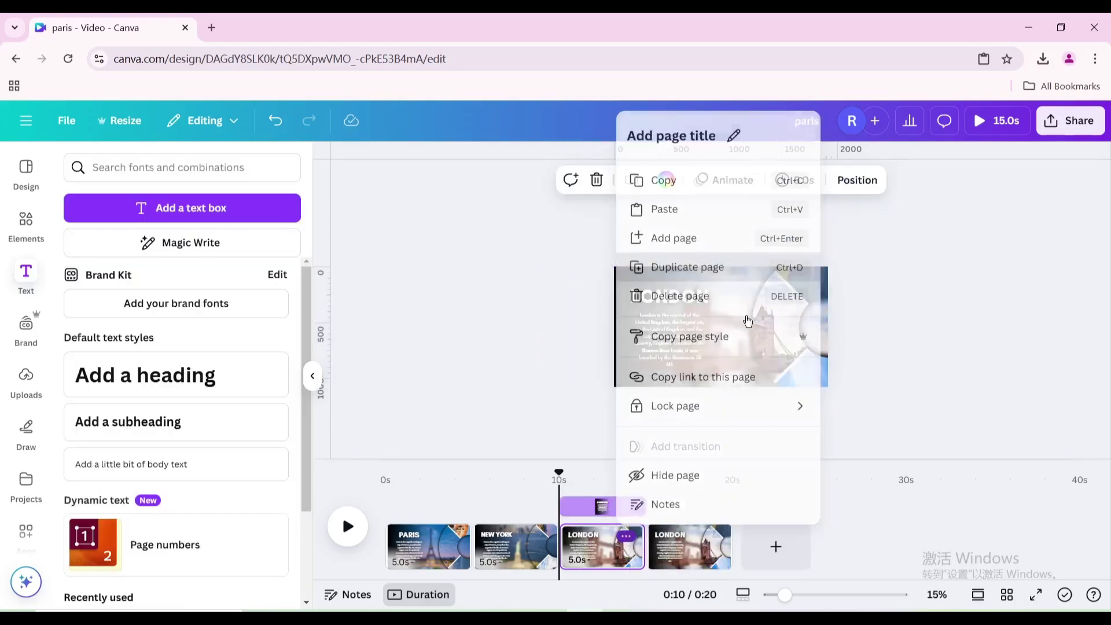
pyautogui.click(687, 266)
pyautogui.click(907, 179)
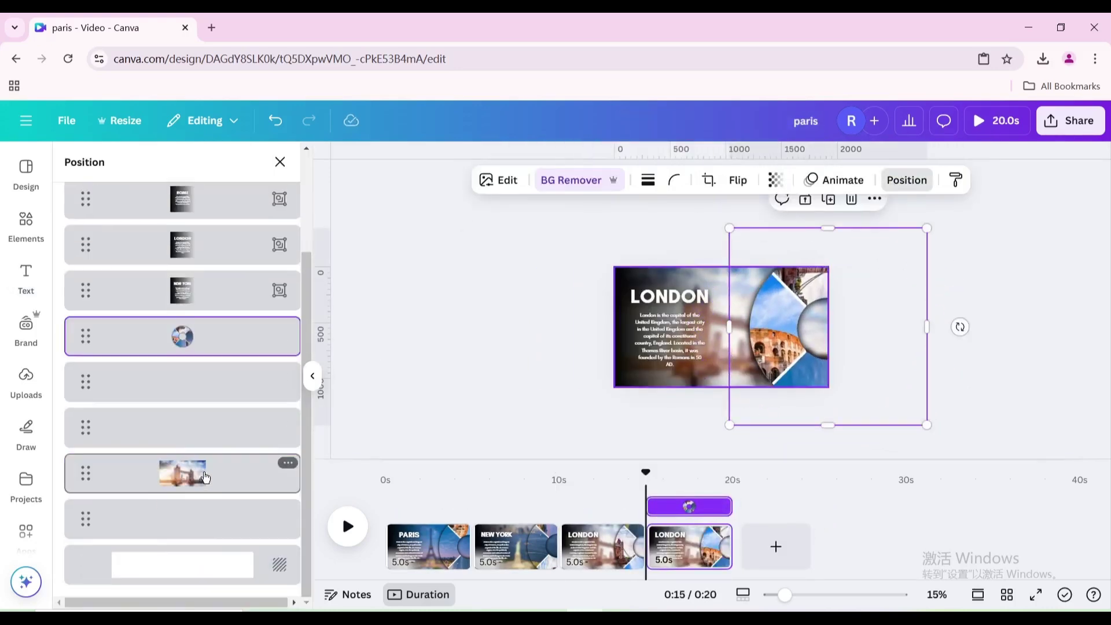
pyautogui.press('0')
pyautogui.press('0')
pyautogui.click(714, 318)
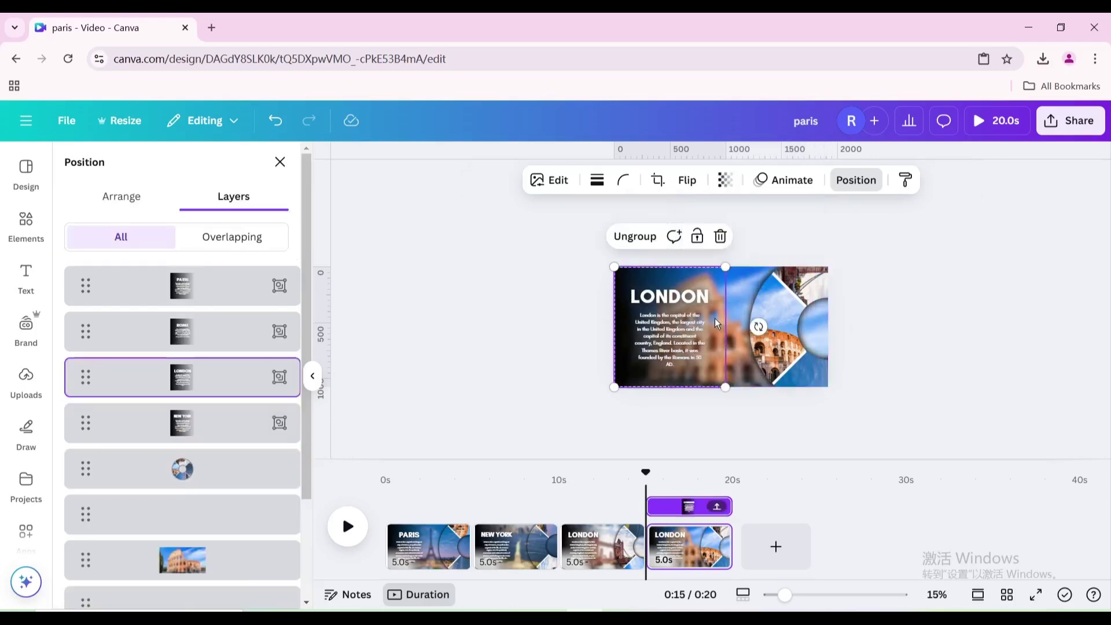
pyautogui.moveTo(714, 318); pyautogui.dragTo(673, 328)
pyautogui.click(563, 329)
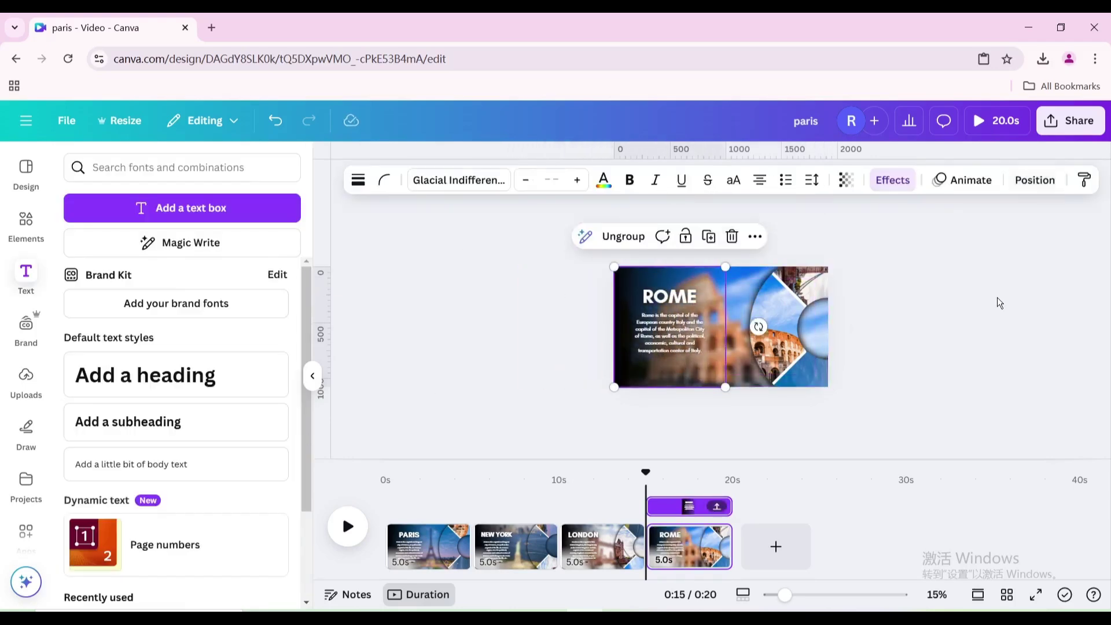
# Apply a Match & Move transition between all four pages.
pyautogui.click(471, 562)
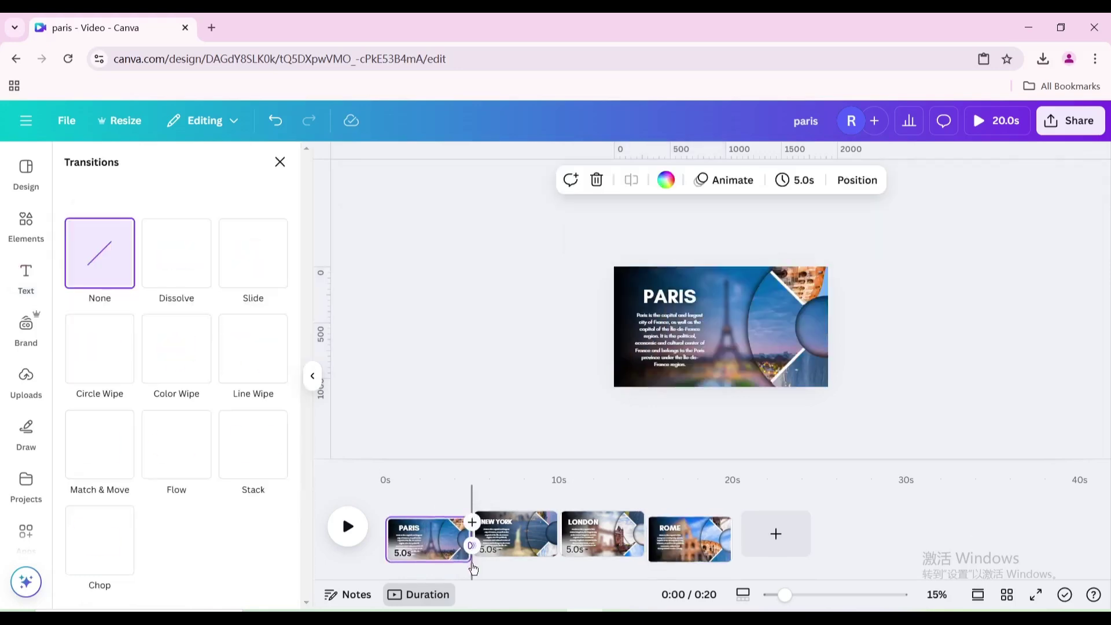
pyautogui.click(99, 457)
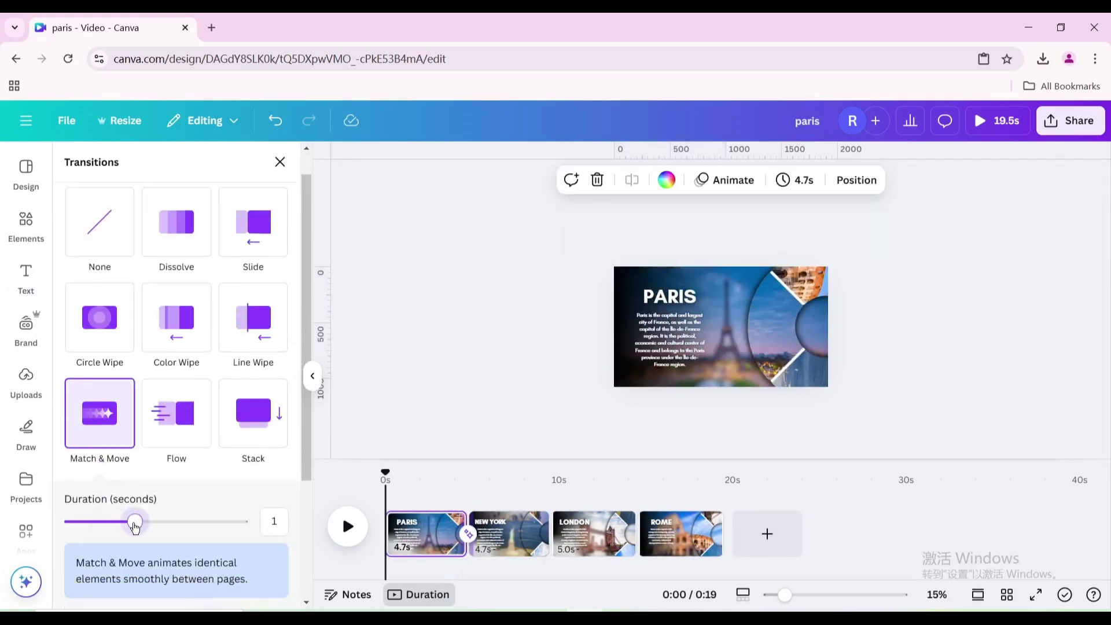
pyautogui.scroll(-1, 131, 527)
pyautogui.scroll(-2, 103, 593)
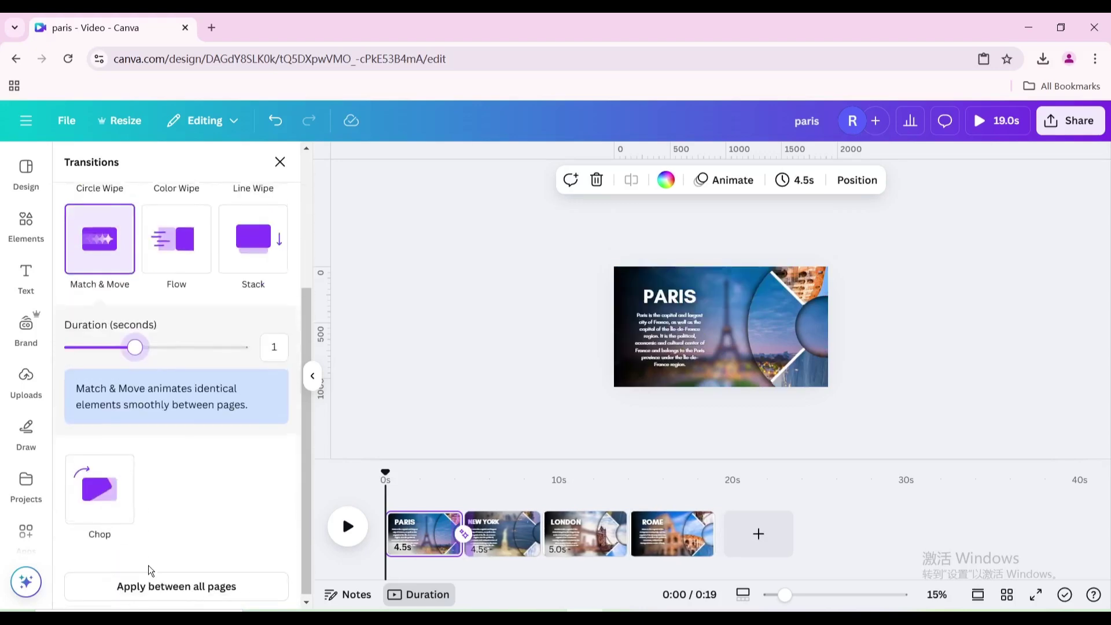
pyautogui.click(145, 580)
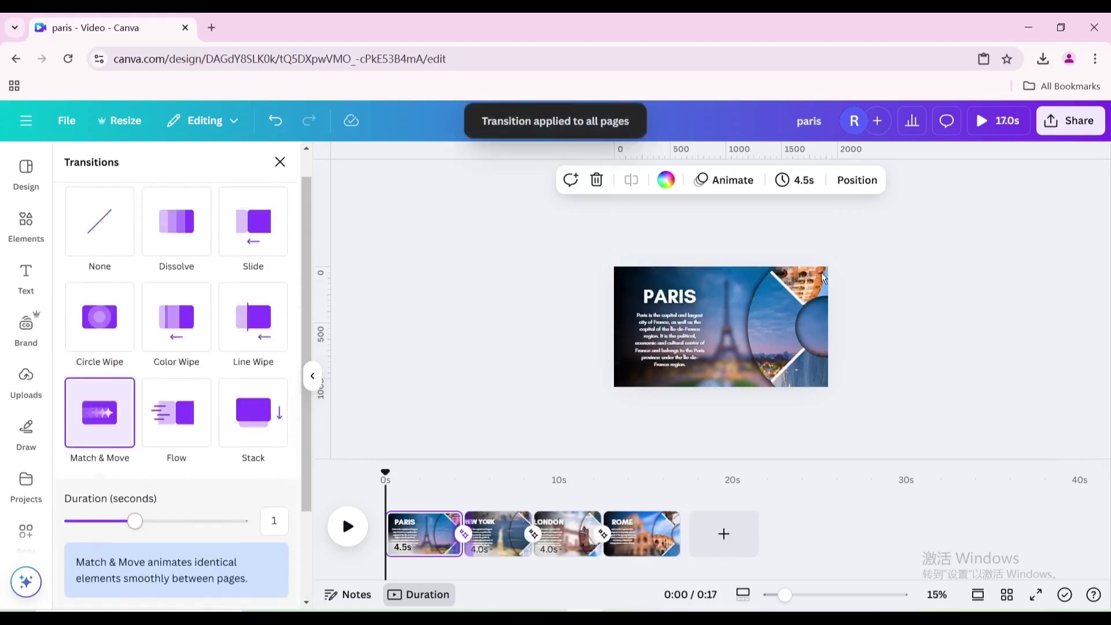
# Set every page's duration to 2 seconds.
pyautogui.click(798, 189)
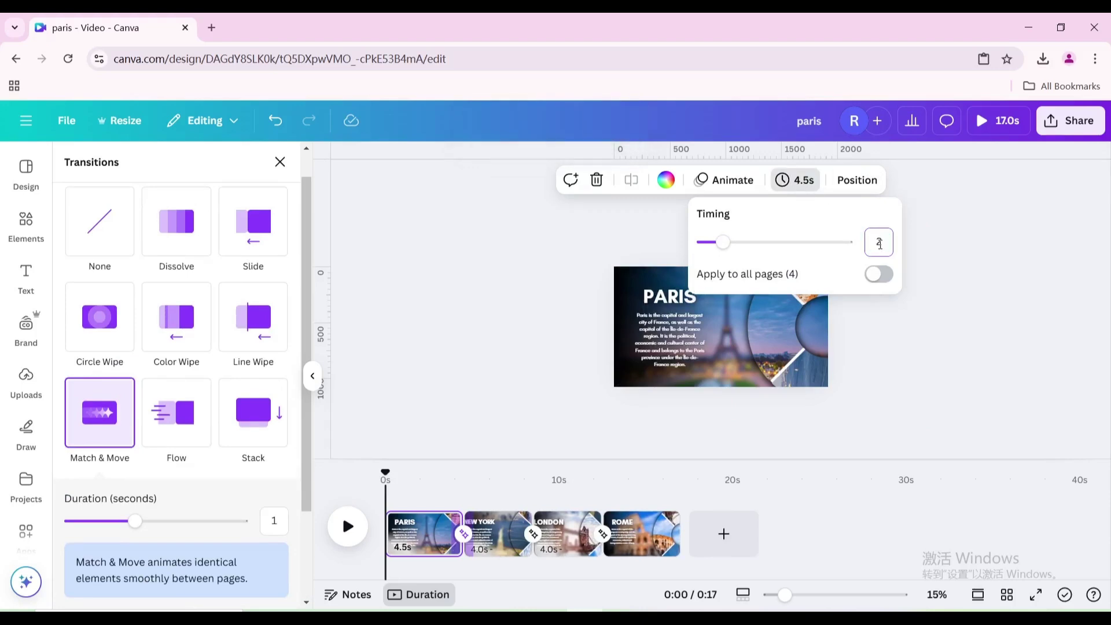
pyautogui.write('2')
pyautogui.click(875, 275)
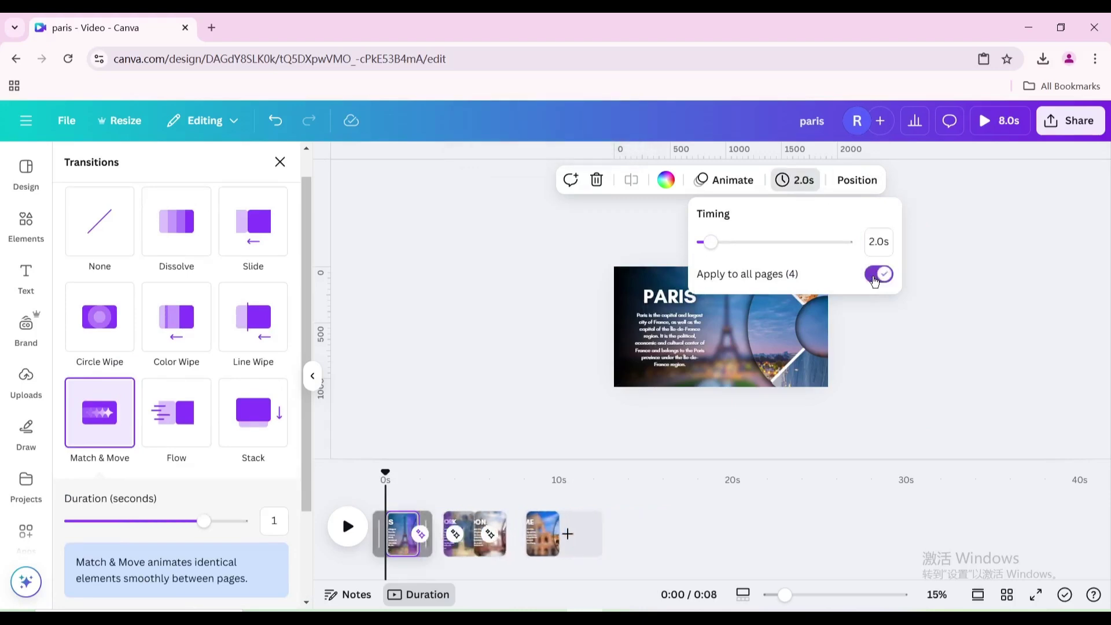